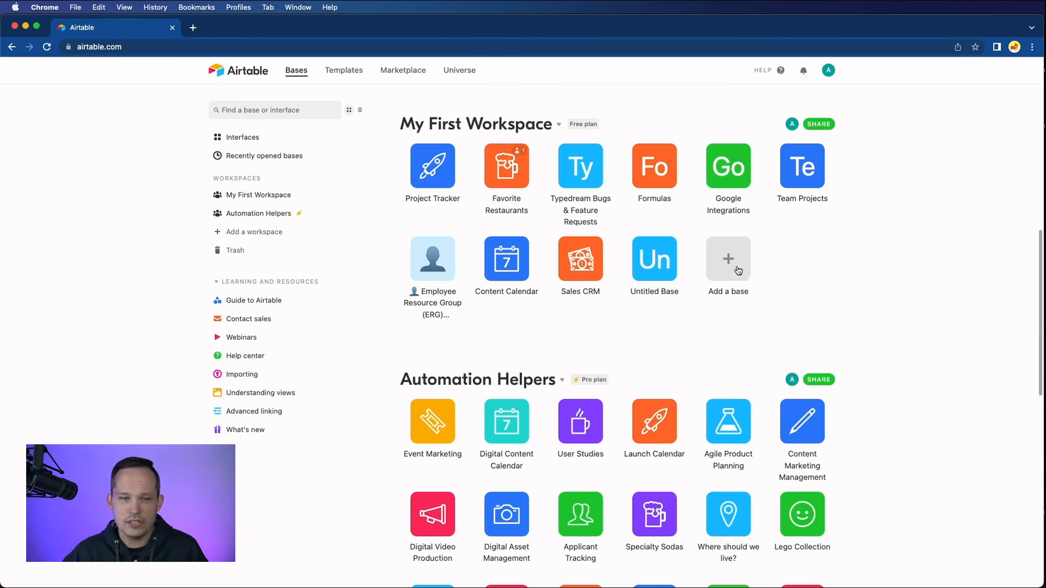
Create a new base in My First Workspace, browse the popular templates, and dismiss the template gallery without choosing one
{"action": "left_click", "coordinate": [738, 267]}
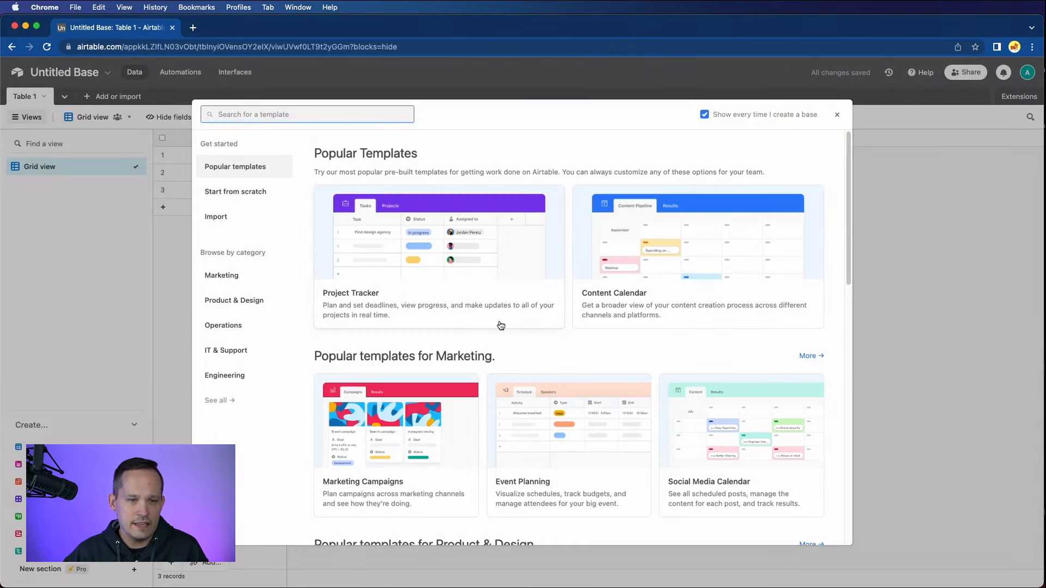
{"action": "scroll", "coordinate": [498, 324], "scroll_direction": "down", "scroll_amount": 6}
{"action": "scroll", "coordinate": [500, 325], "scroll_direction": "down", "scroll_amount": 2}
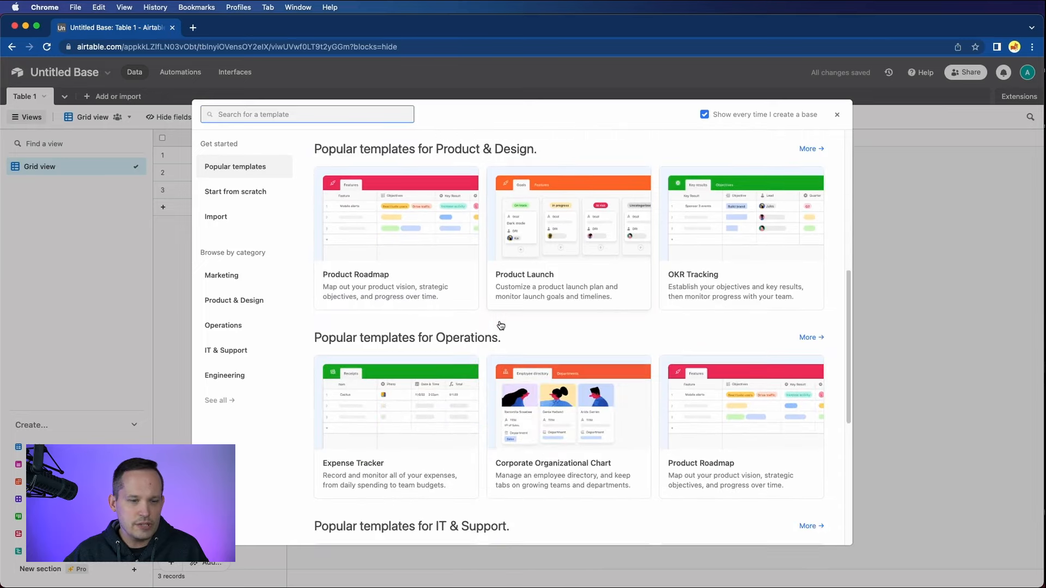
{"action": "scroll", "coordinate": [499, 324], "scroll_direction": "up", "scroll_amount": 8}
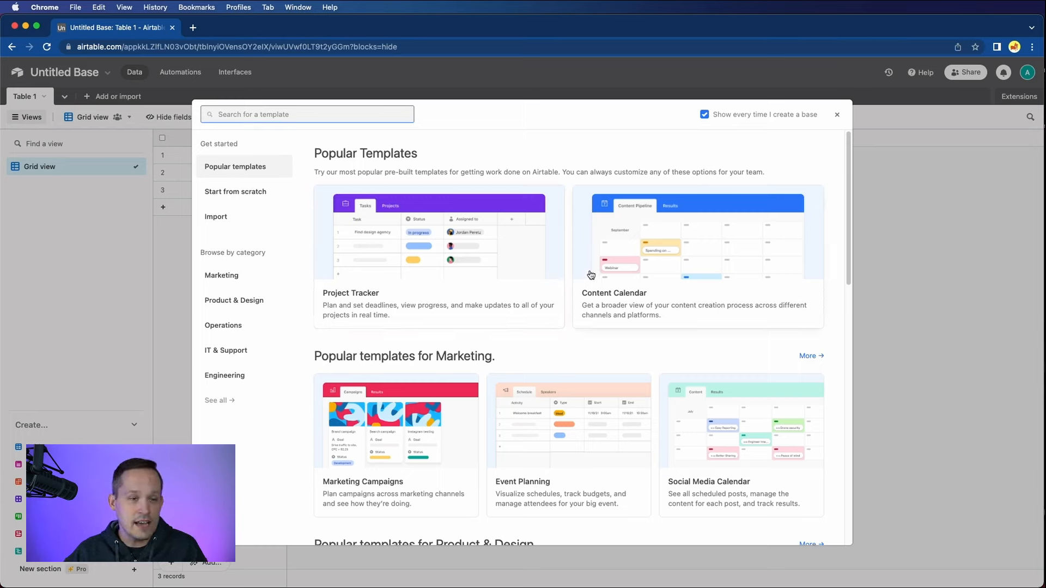
{"action": "left_click", "coordinate": [837, 116]}
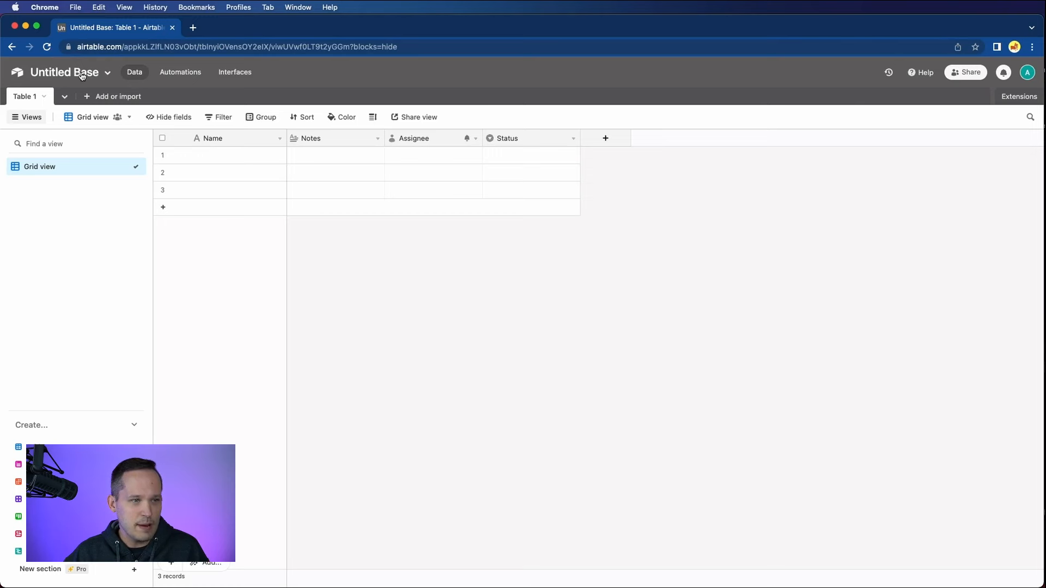
Rename the untitled base as Content Creation and give it the red color and the bar chart icon
{"action": "left_click", "coordinate": [100, 74]}
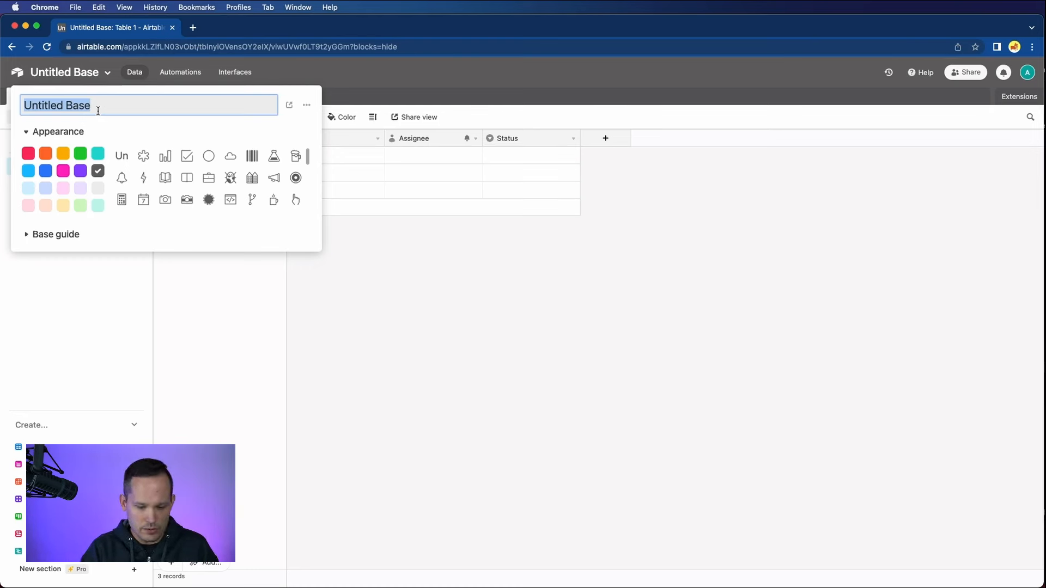
{"action": "type", "text": "Content C"}
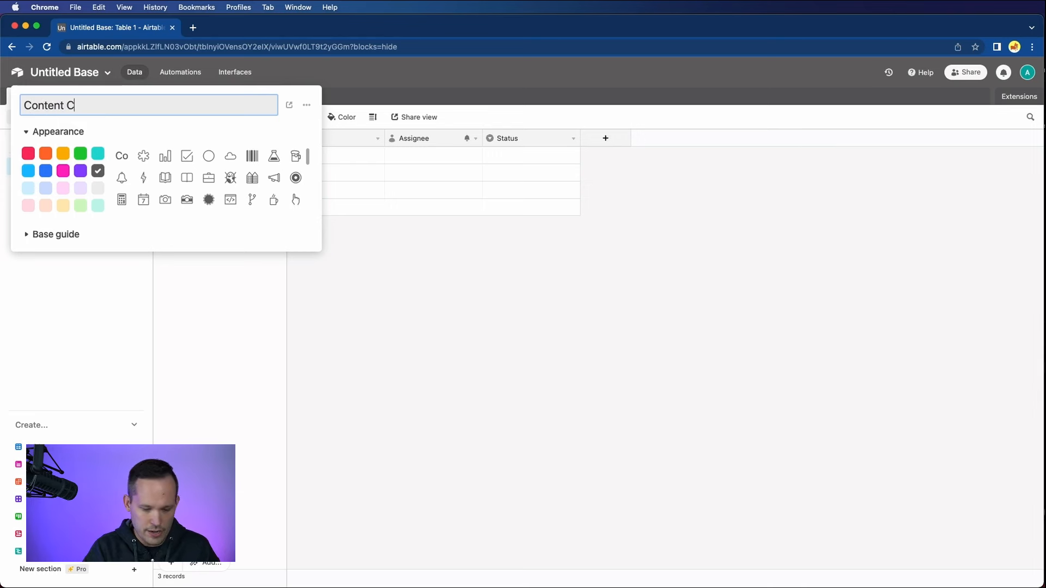
{"action": "type", "text": "reation"}
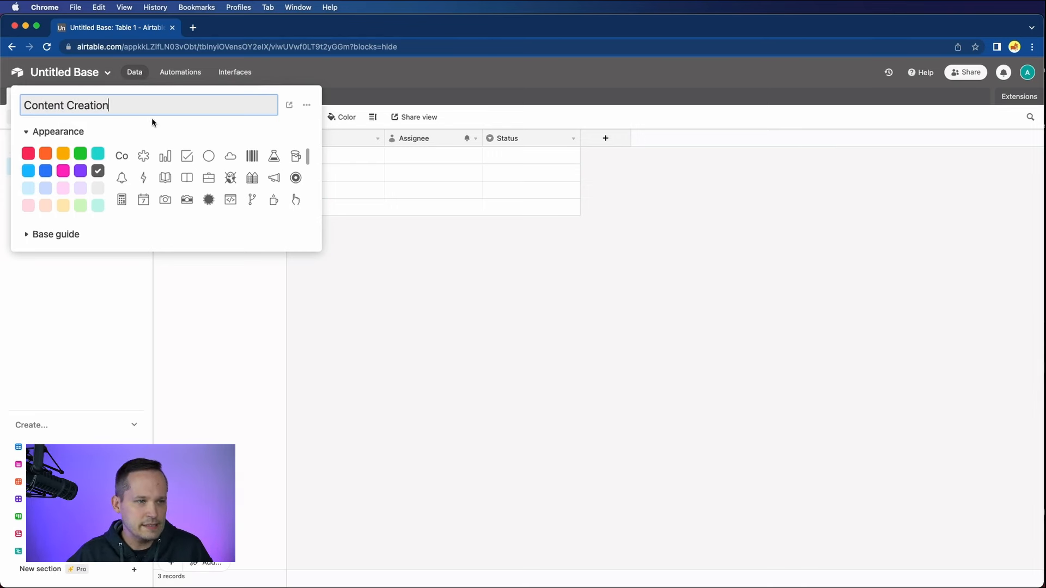
{"action": "left_click", "coordinate": [29, 155]}
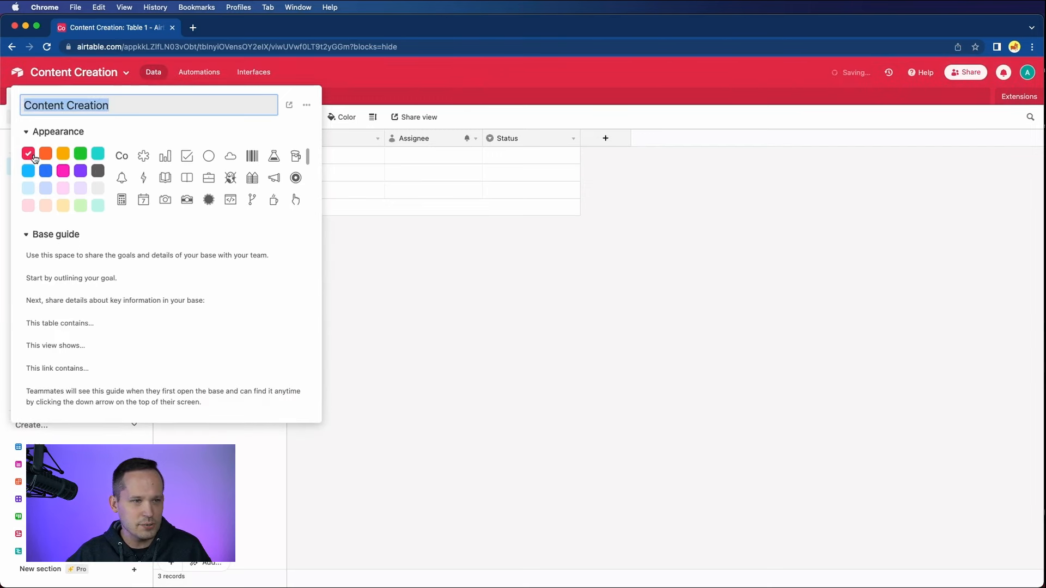
{"action": "left_click", "coordinate": [167, 158]}
{"action": "left_click", "coordinate": [439, 295]}
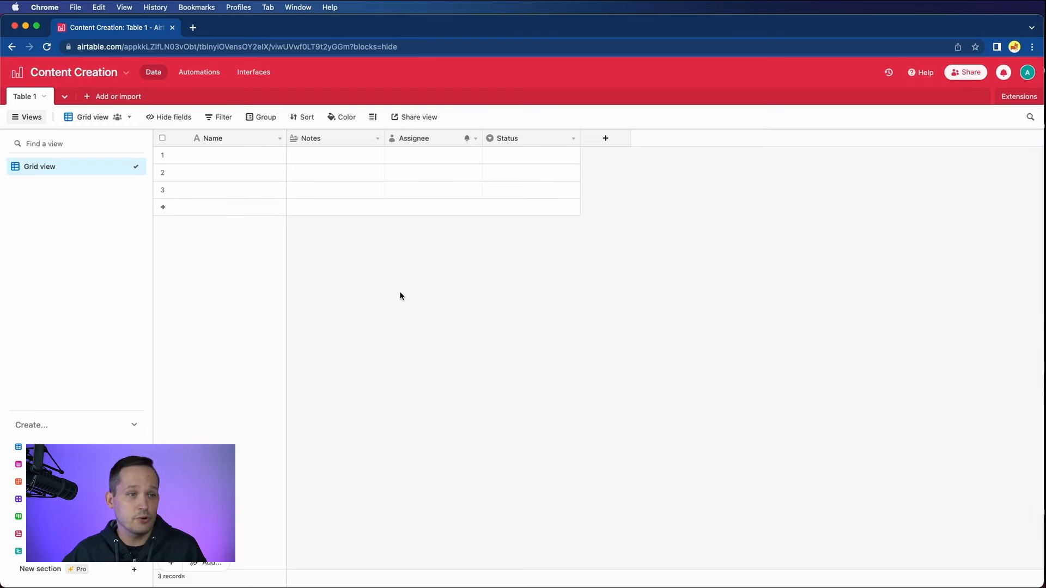
Rename the table Table 1 as Content and save the new name
{"action": "double_click", "coordinate": [25, 97]}
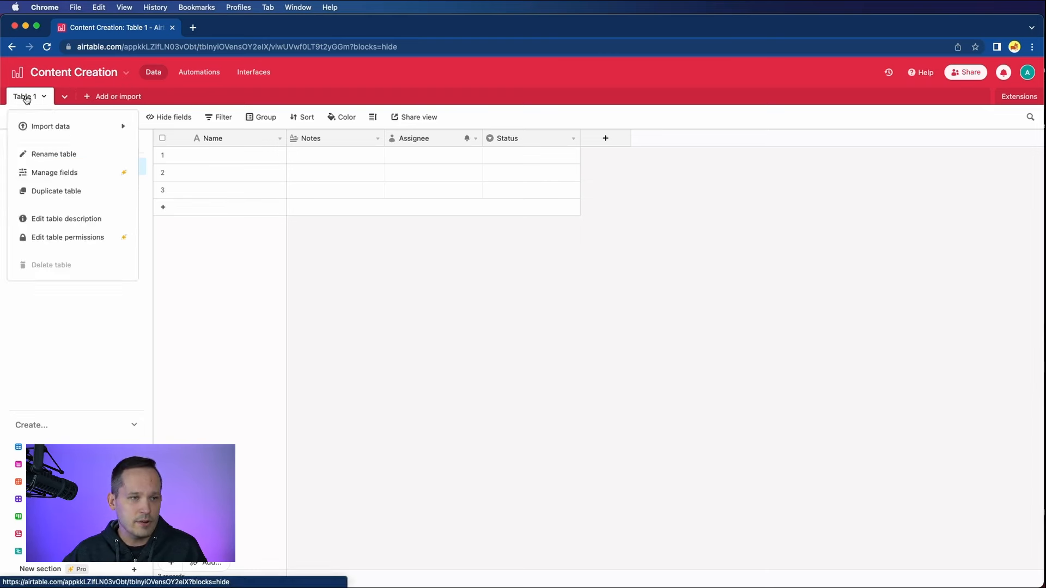
{"action": "type", "text": "Content"}
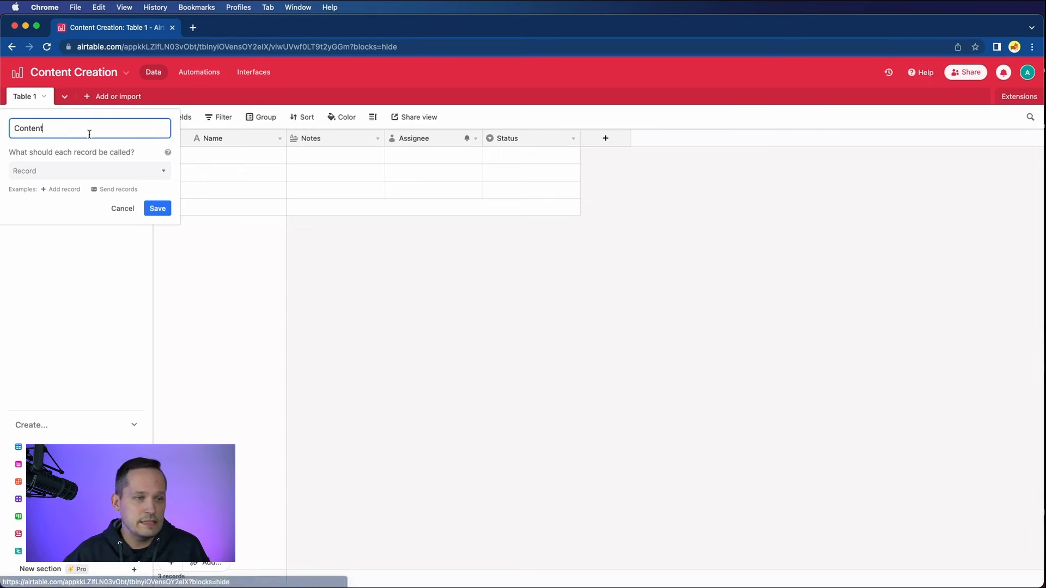
{"action": "left_click", "coordinate": [158, 210]}
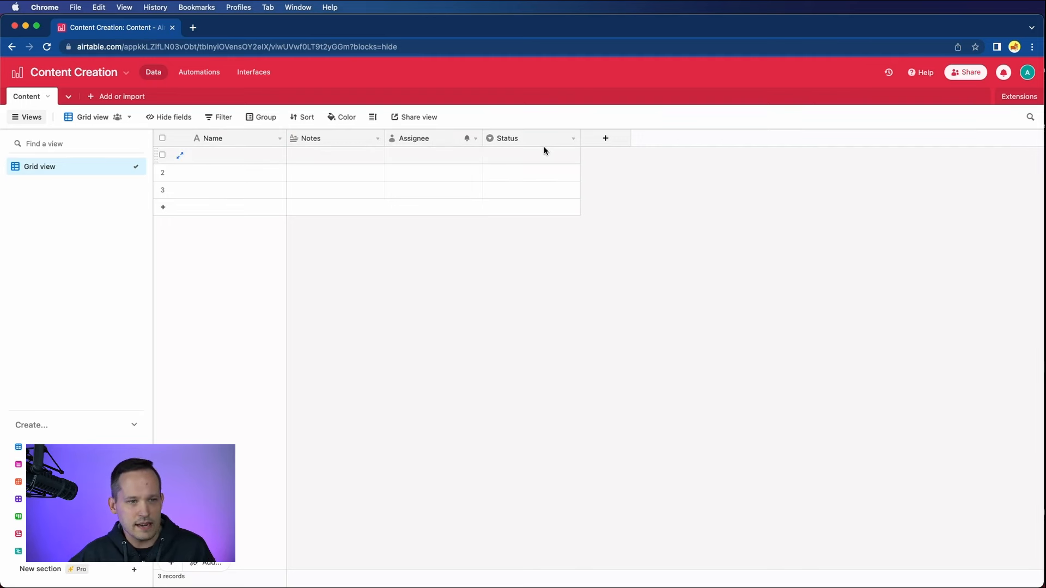
Create a single line text field named Title and place it directly after the Name field
{"action": "left_click", "coordinate": [613, 144]}
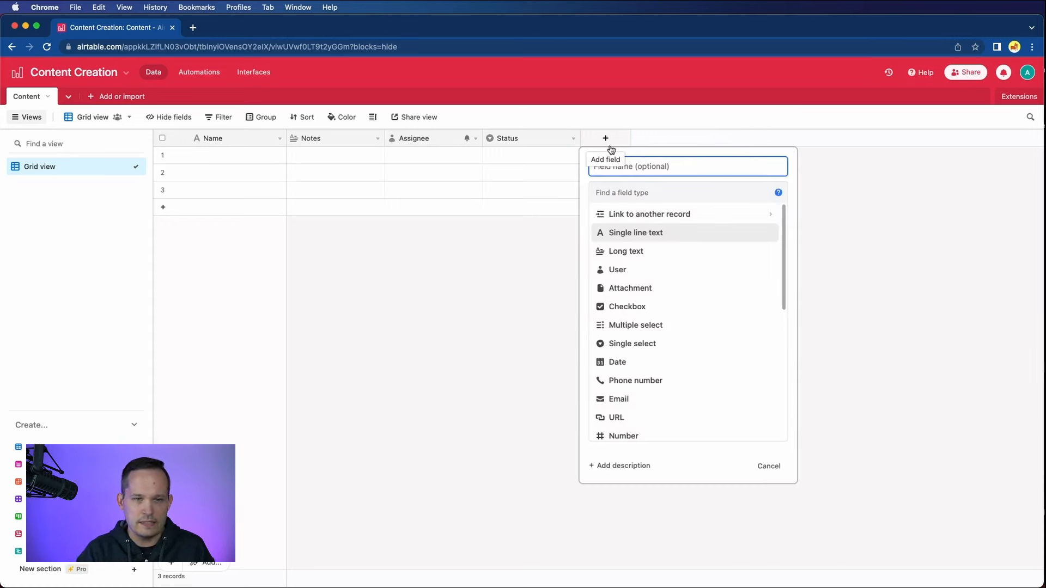
{"action": "type", "text": "Title"}
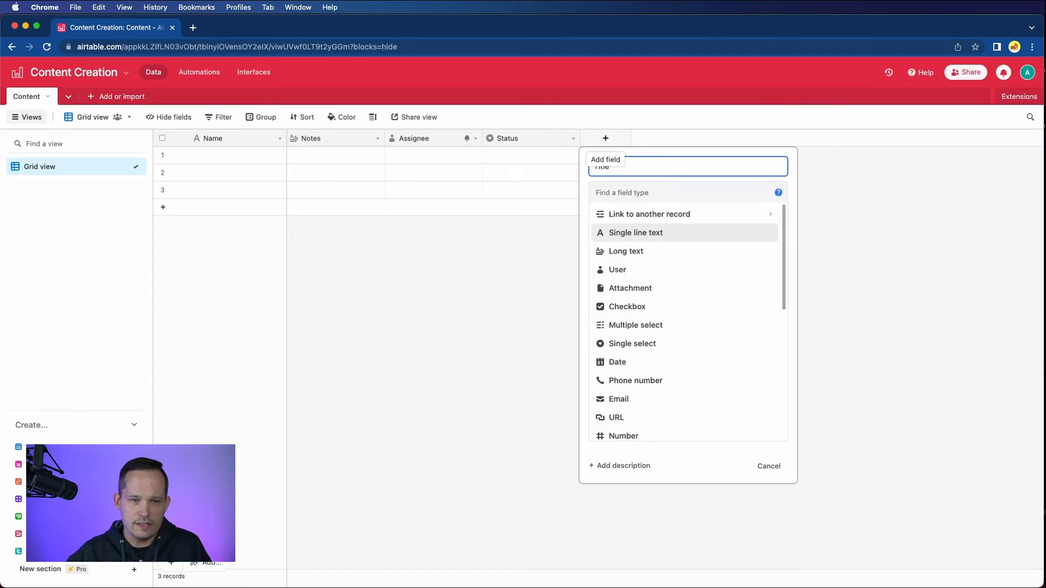
{"action": "left_click", "coordinate": [626, 233]}
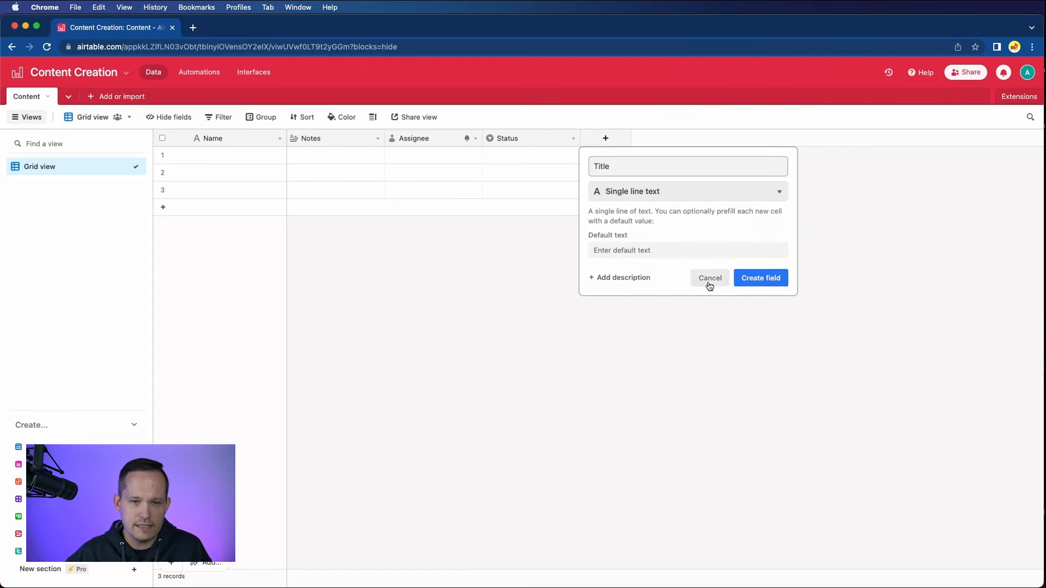
{"action": "left_click", "coordinate": [753, 279]}
{"action": "left_click_drag", "start_coordinate": [607, 140], "coordinate": [308, 138]}
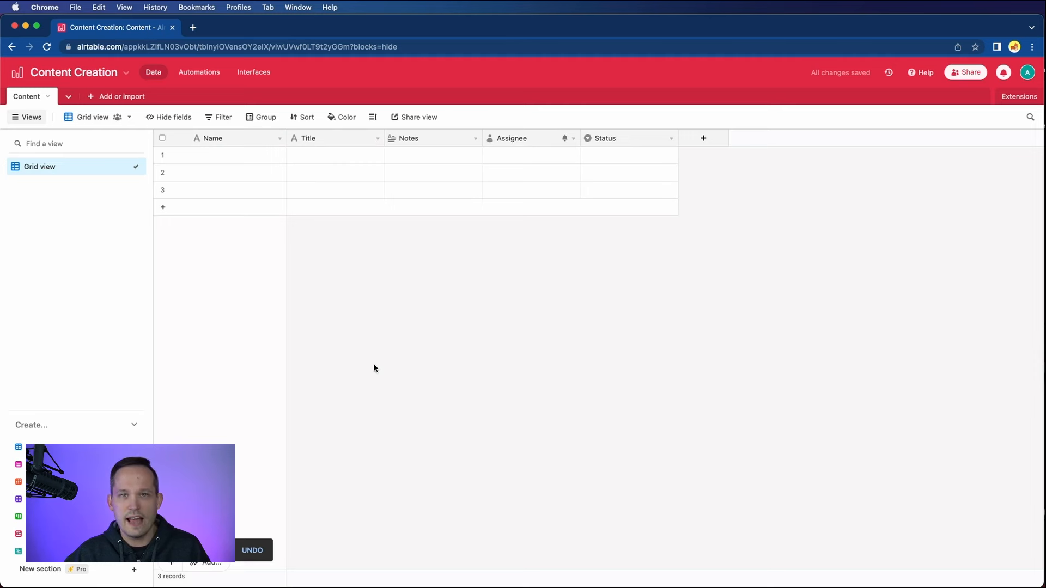
Start a new single select field and define the options Video, Podcast and Blog
{"action": "left_click", "coordinate": [704, 139]}
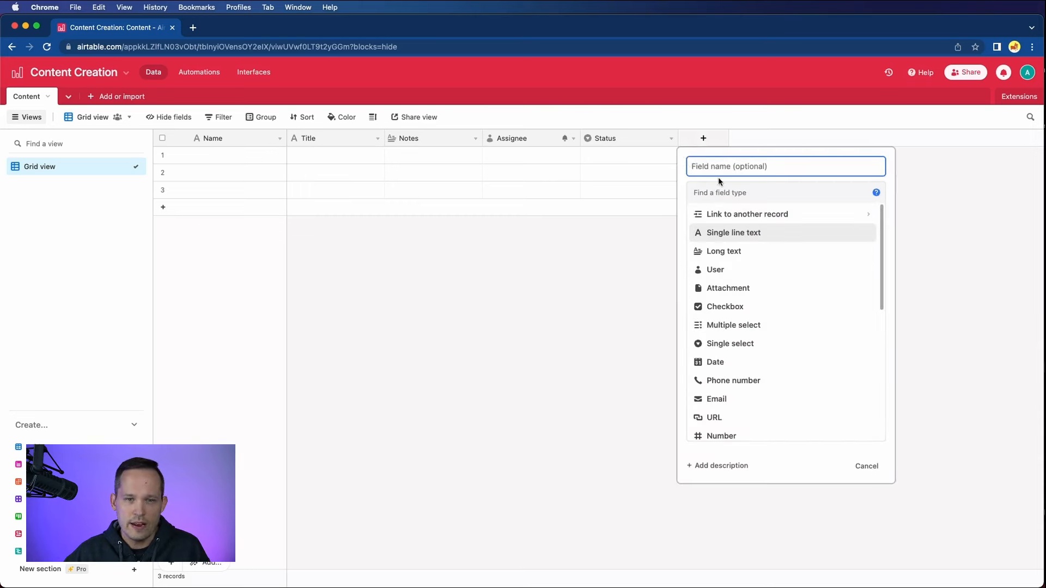
{"action": "left_click", "coordinate": [718, 192]}
{"action": "type", "text": "singl"}
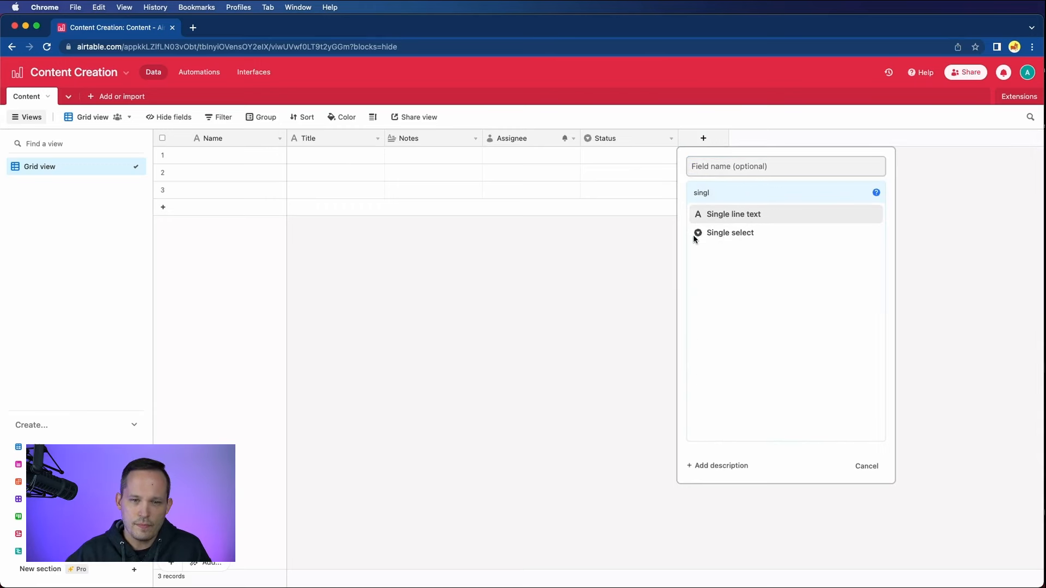
{"action": "left_click", "coordinate": [730, 233]}
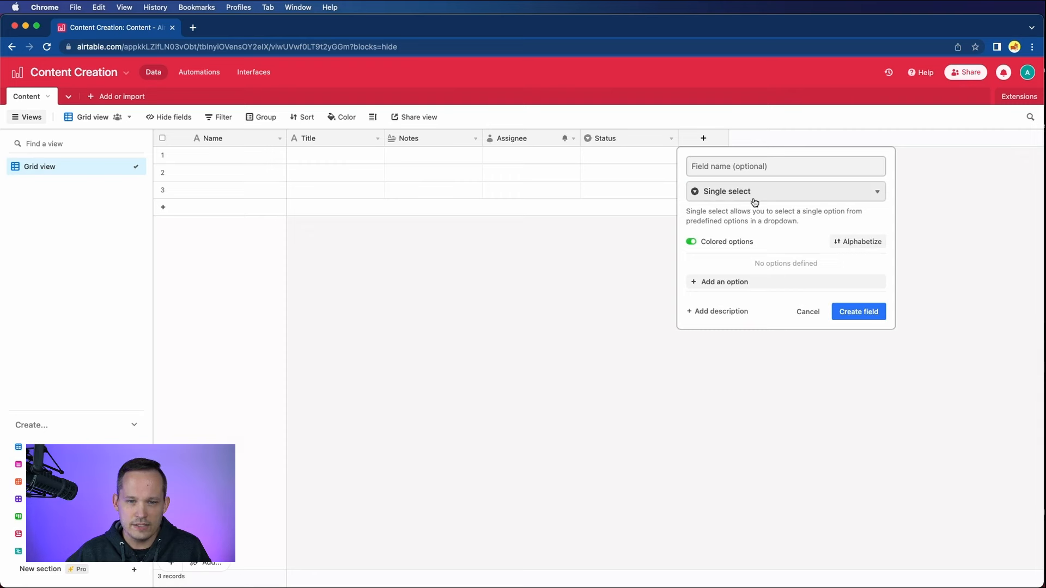
{"action": "left_click", "coordinate": [735, 284]}
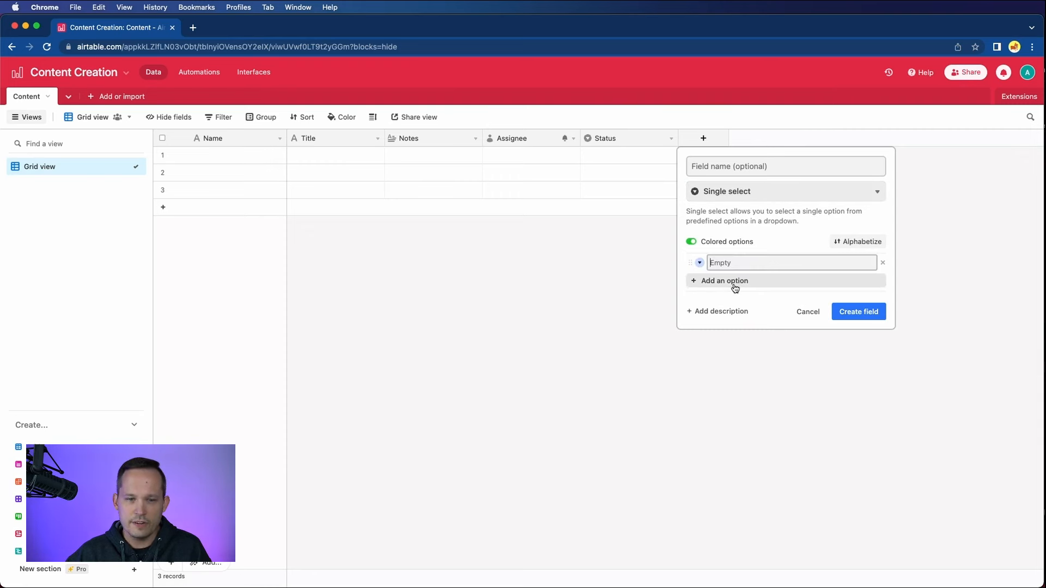
{"action": "type", "text": "Video"}
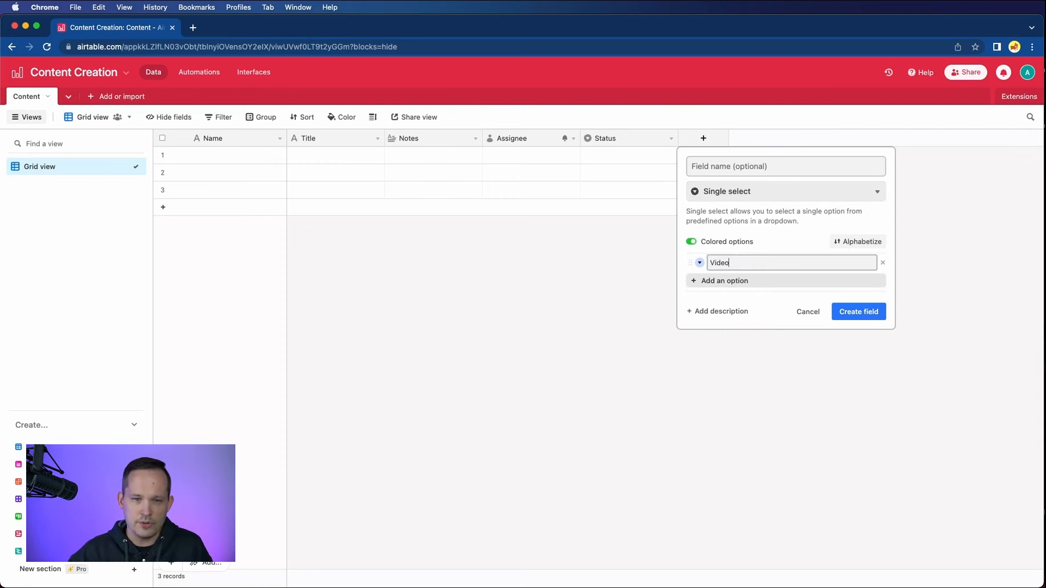
{"action": "left_click", "coordinate": [733, 286]}
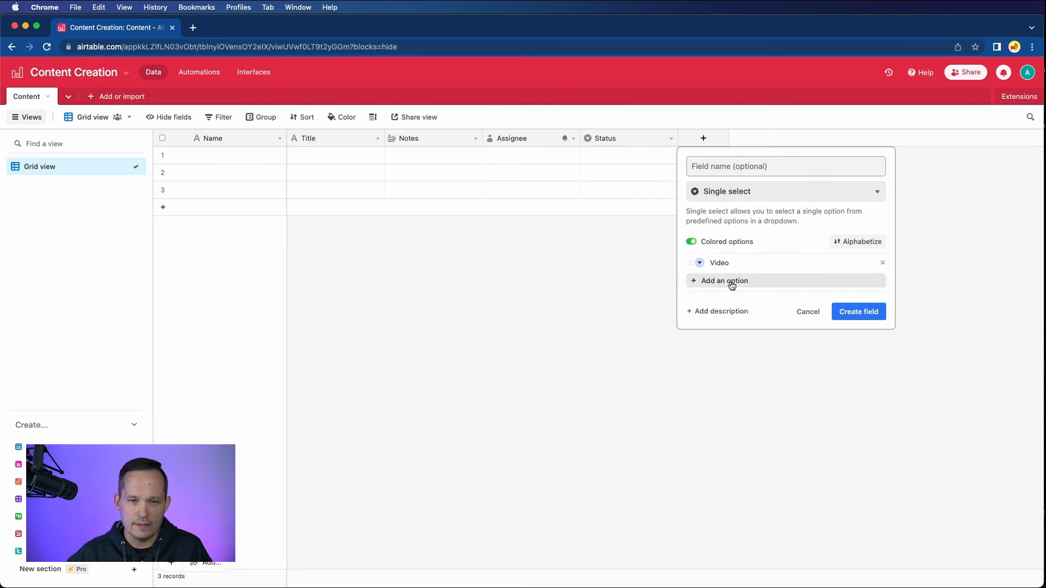
{"action": "type", "text": "dcast"}
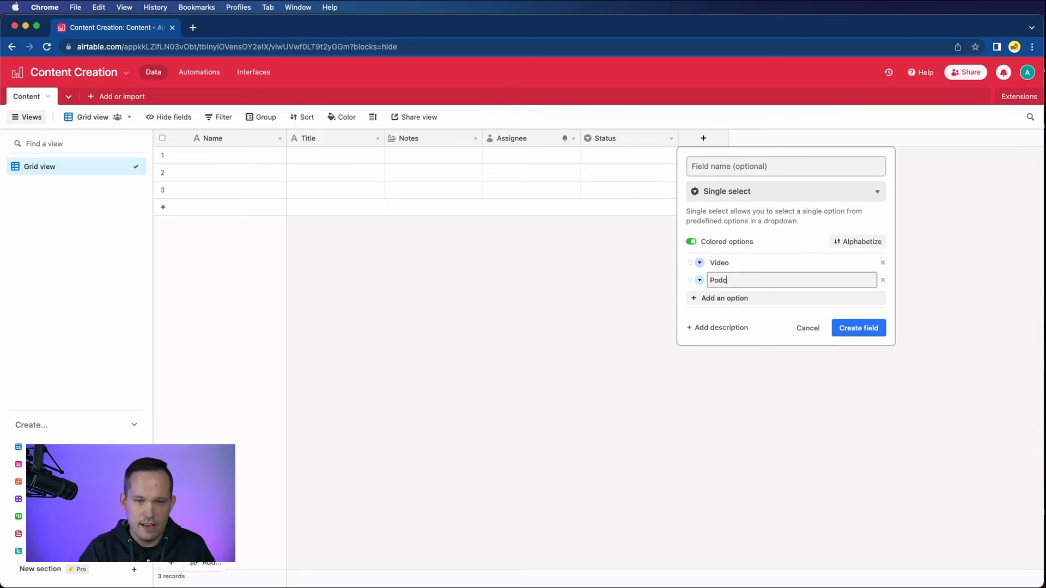
{"action": "left_click", "coordinate": [723, 297]}
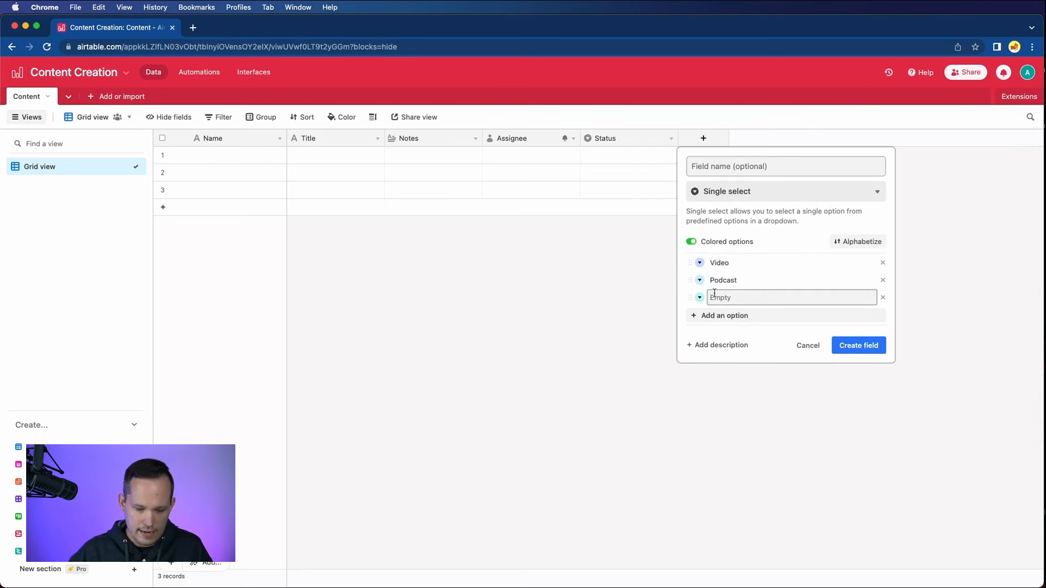
{"action": "type", "text": "Blog"}
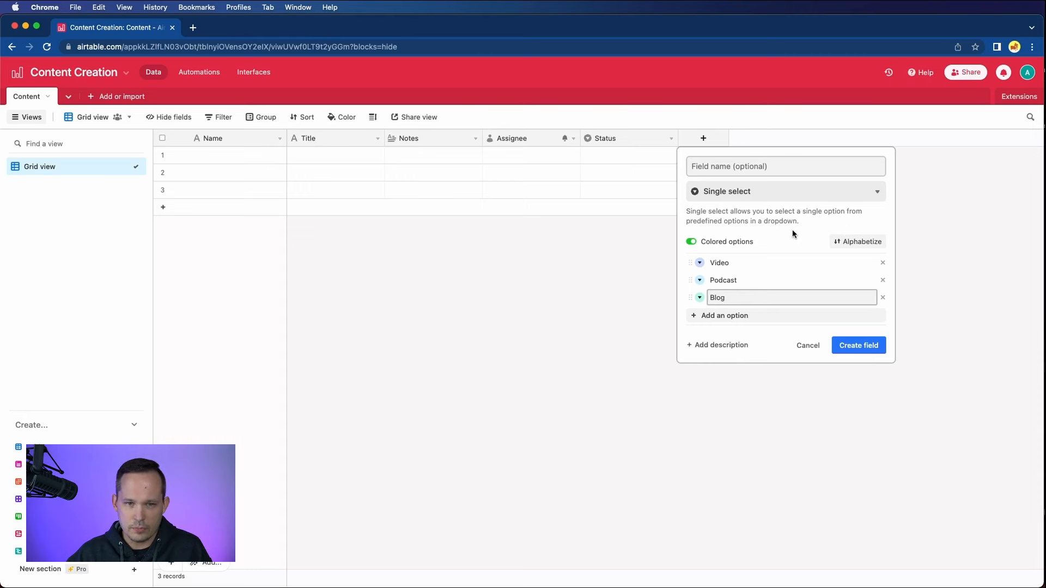
Name the single select field Content Type, create it, and move it directly after the Title field
{"action": "left_click", "coordinate": [725, 168]}
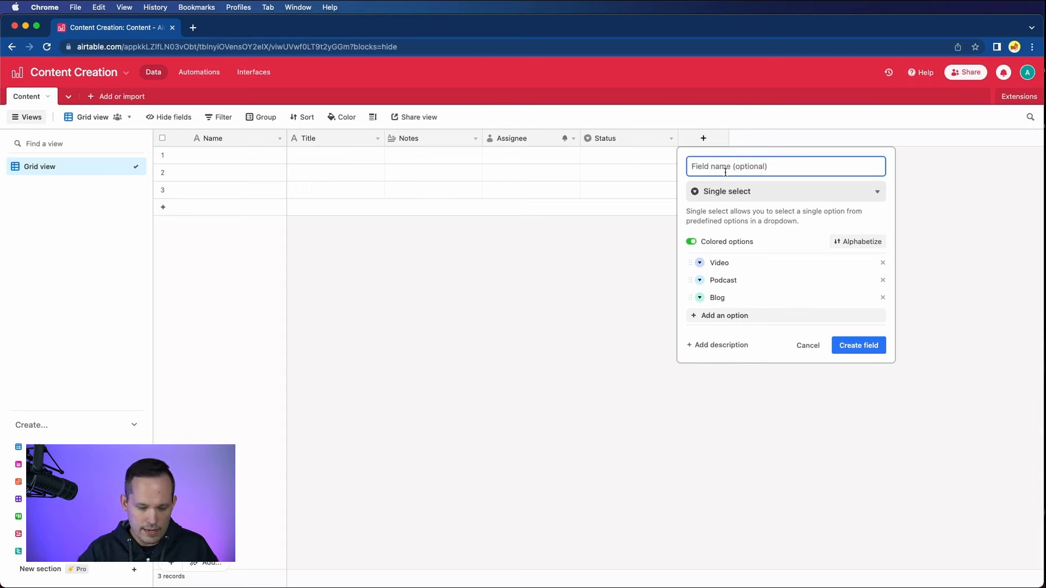
{"action": "type", "text": "Content T"}
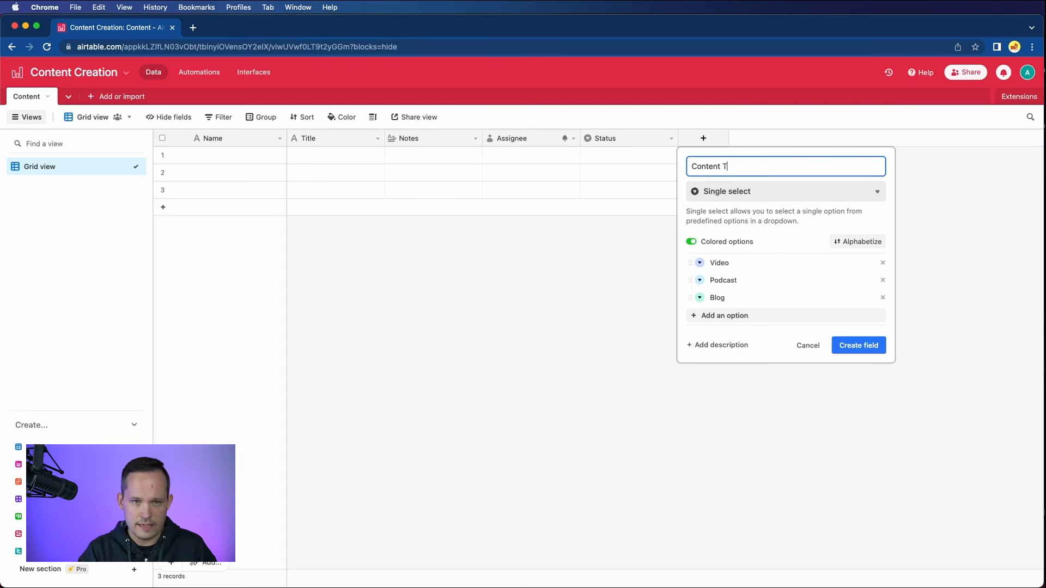
{"action": "type", "text": "ype"}
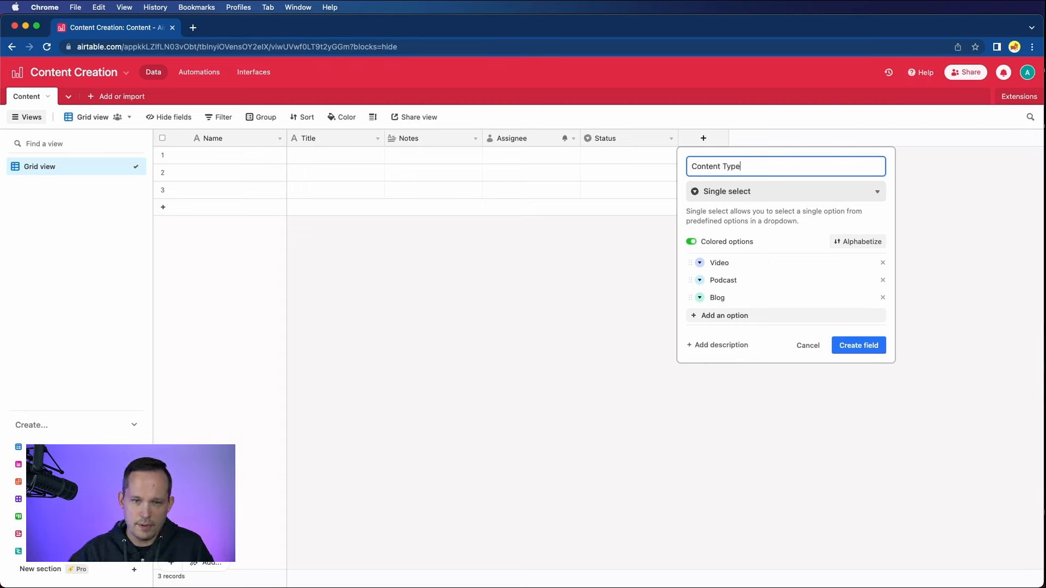
{"action": "left_click", "coordinate": [851, 346]}
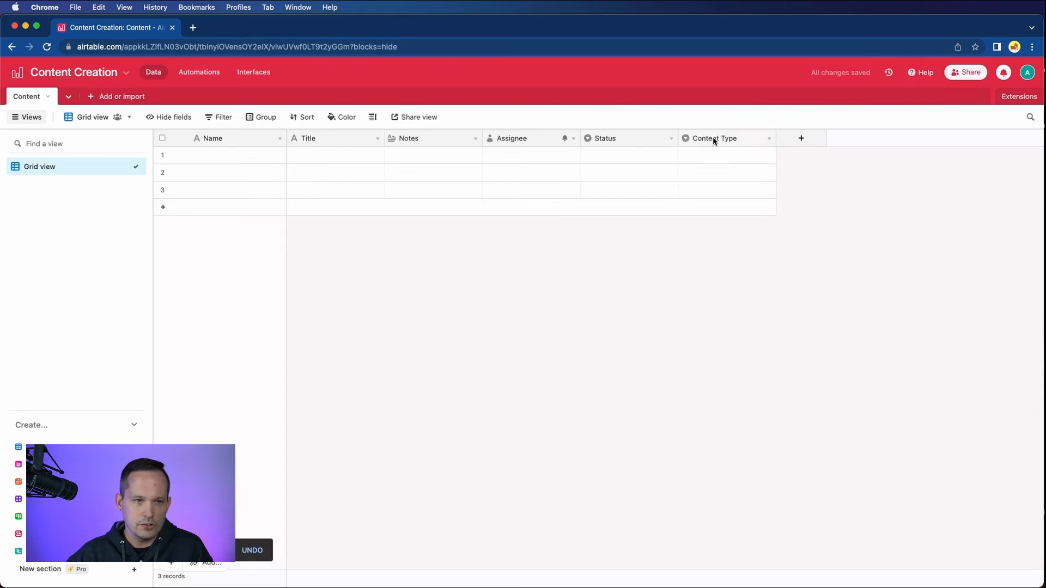
{"action": "left_click_drag", "start_coordinate": [713, 136], "coordinate": [402, 137]}
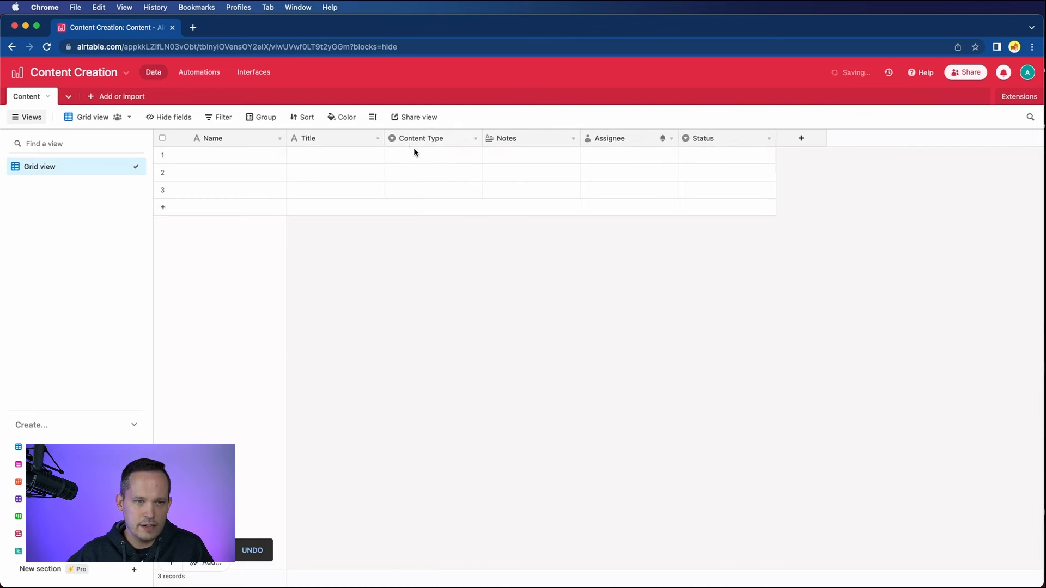
Set the first record's Content Type to Video and widen the Name column slightly
{"action": "left_click", "coordinate": [461, 158]}
{"action": "left_click", "coordinate": [461, 160]}
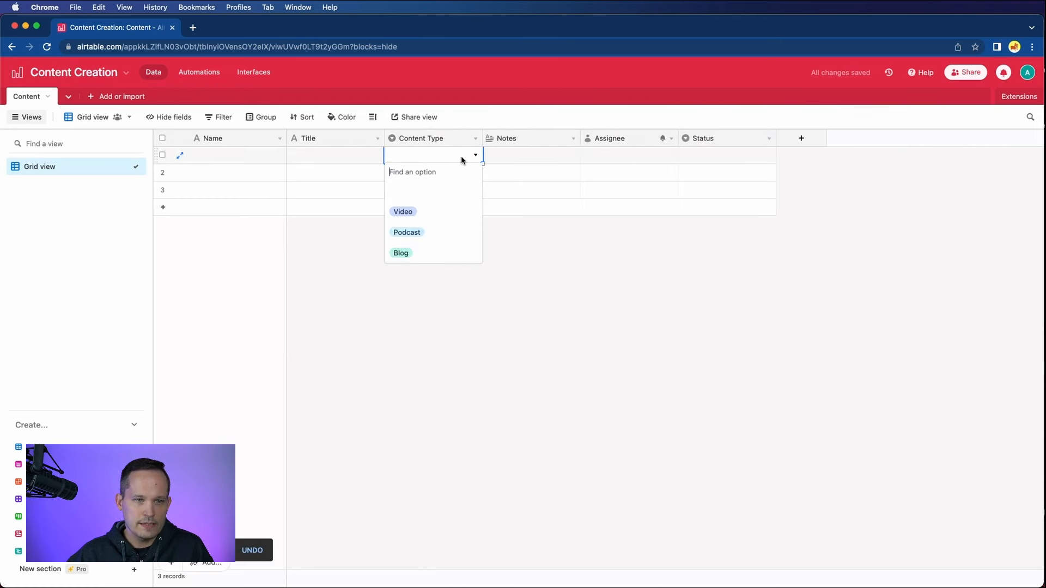
{"action": "left_click", "coordinate": [438, 220]}
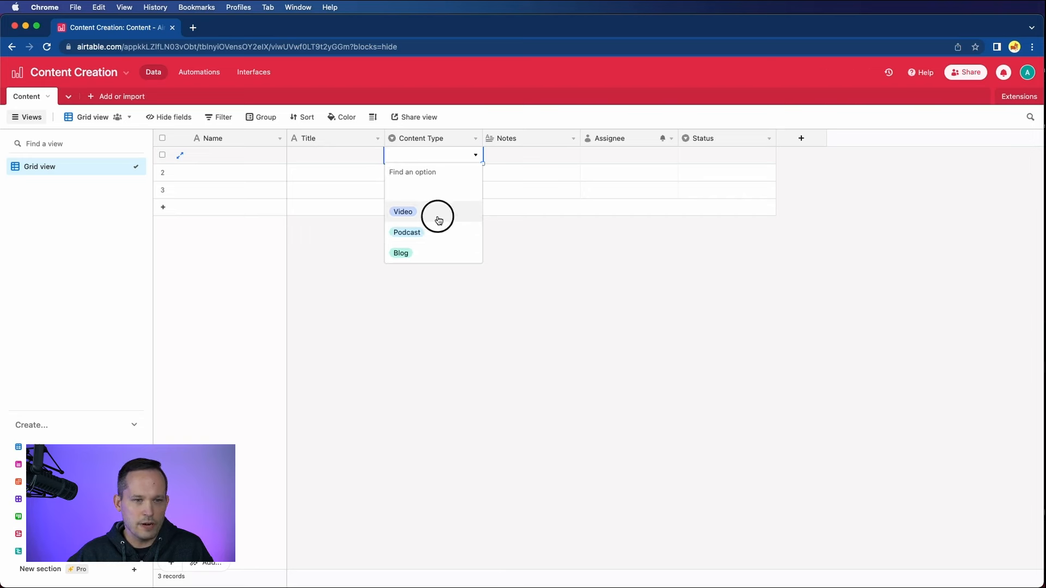
{"action": "left_click", "coordinate": [423, 357]}
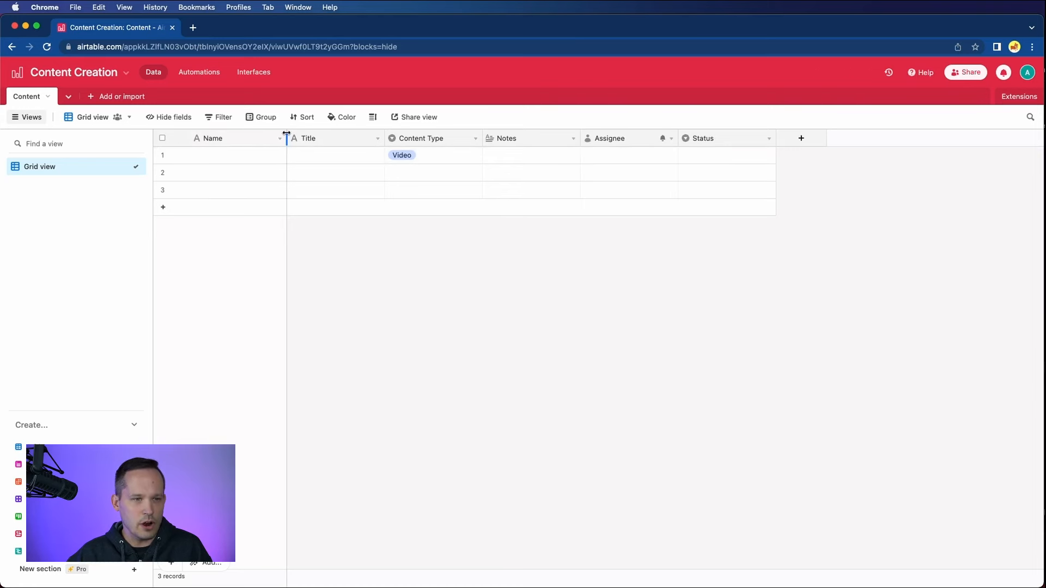
{"action": "left_click_drag", "start_coordinate": [287, 138], "coordinate": [330, 139]}
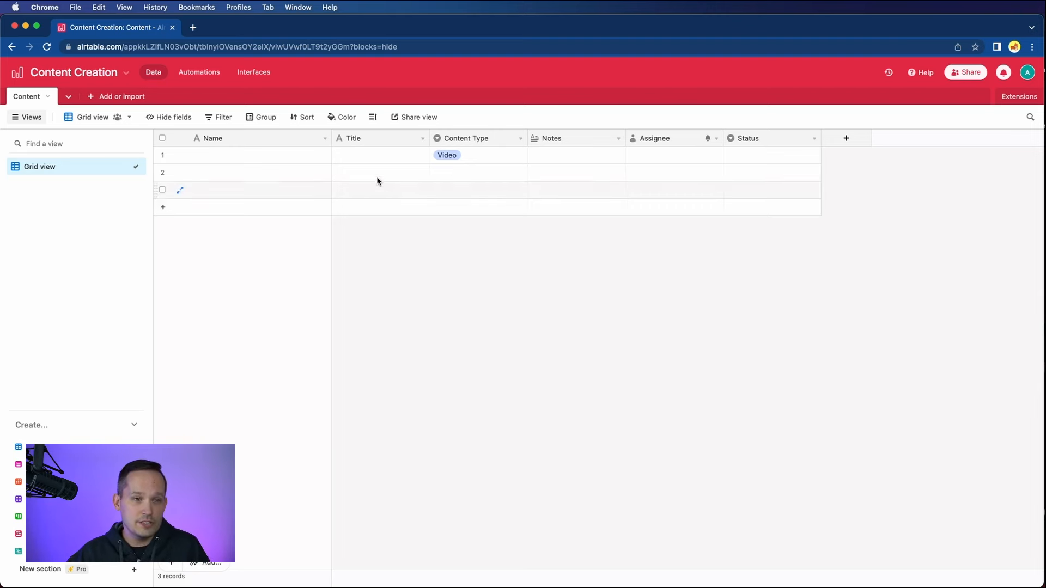
{"action": "left_click", "coordinate": [373, 158]}
{"action": "left_click", "coordinate": [372, 157]}
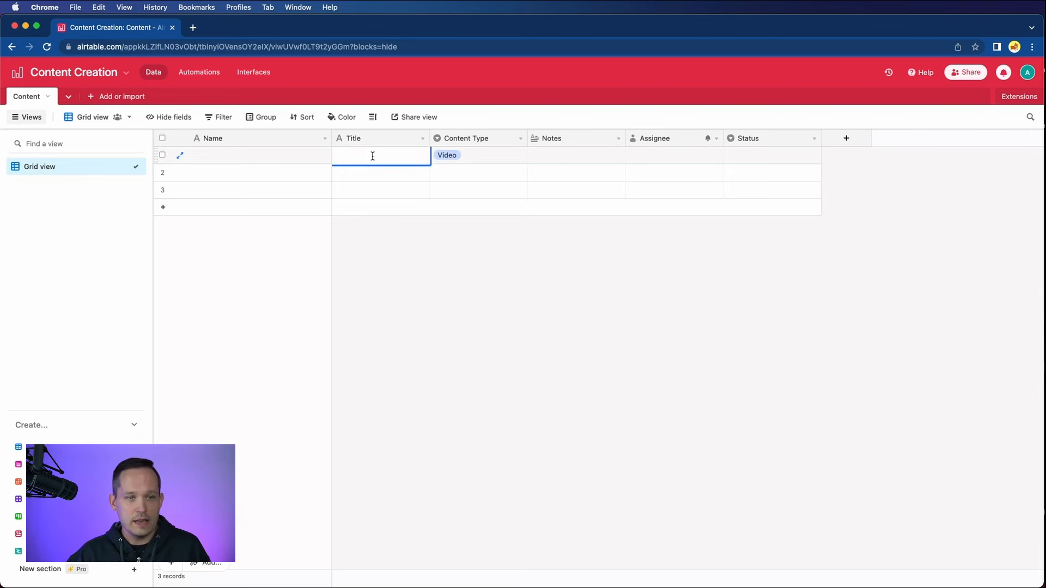
{"action": "left_click", "coordinate": [397, 251]}
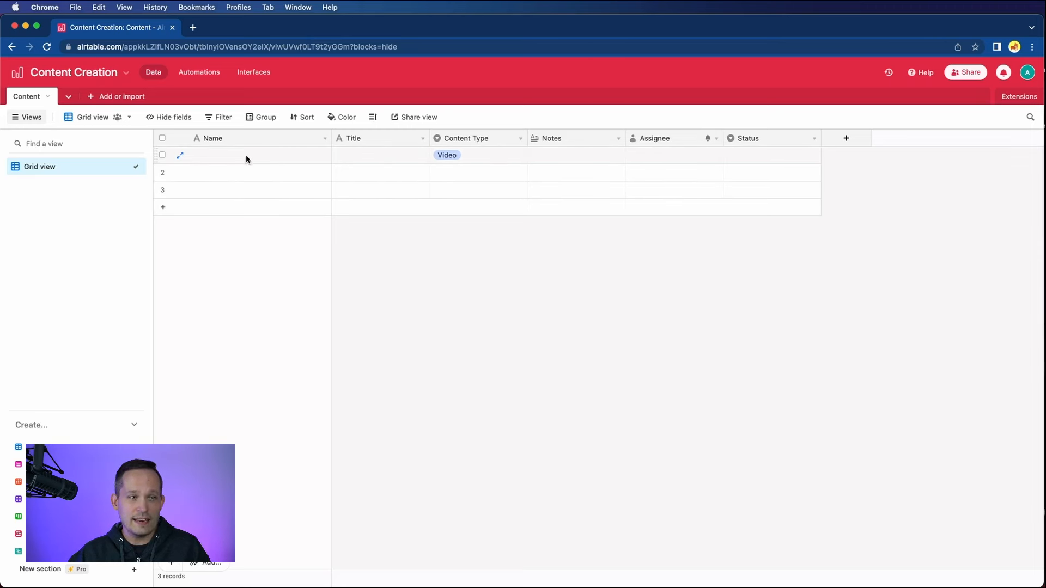
Enter Airtable Tutorial as the first record's Title and fill the same title down to the second record
{"action": "double_click", "coordinate": [353, 158]}
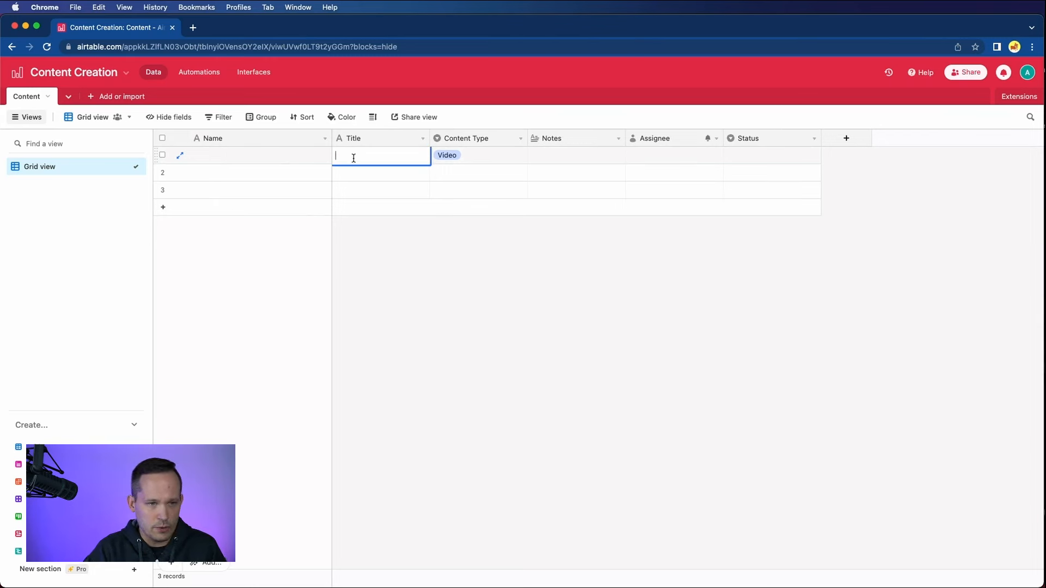
{"action": "type", "text": "Airtable"}
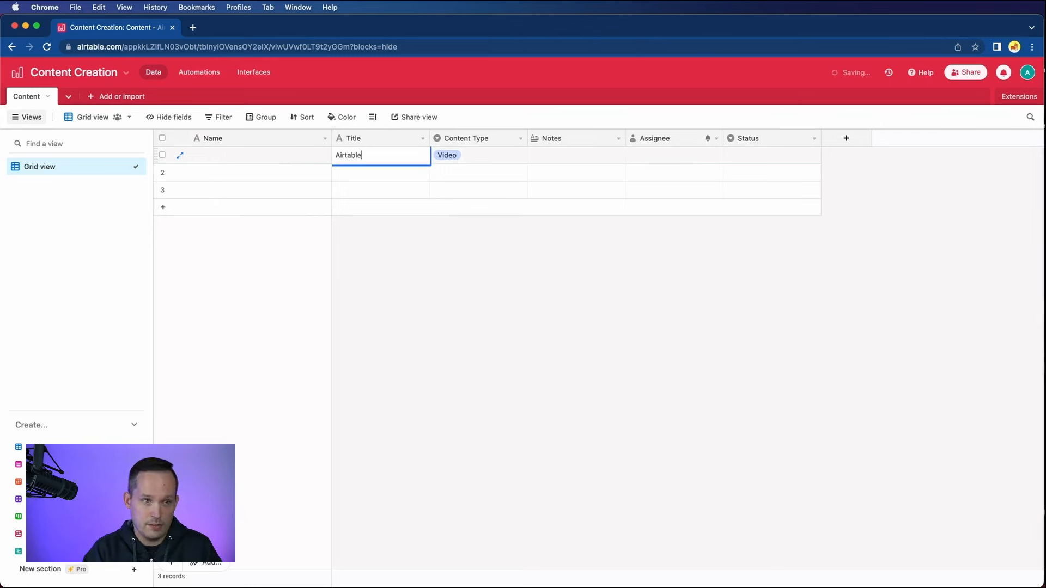
{"action": "type", "text": " Tutorial"}
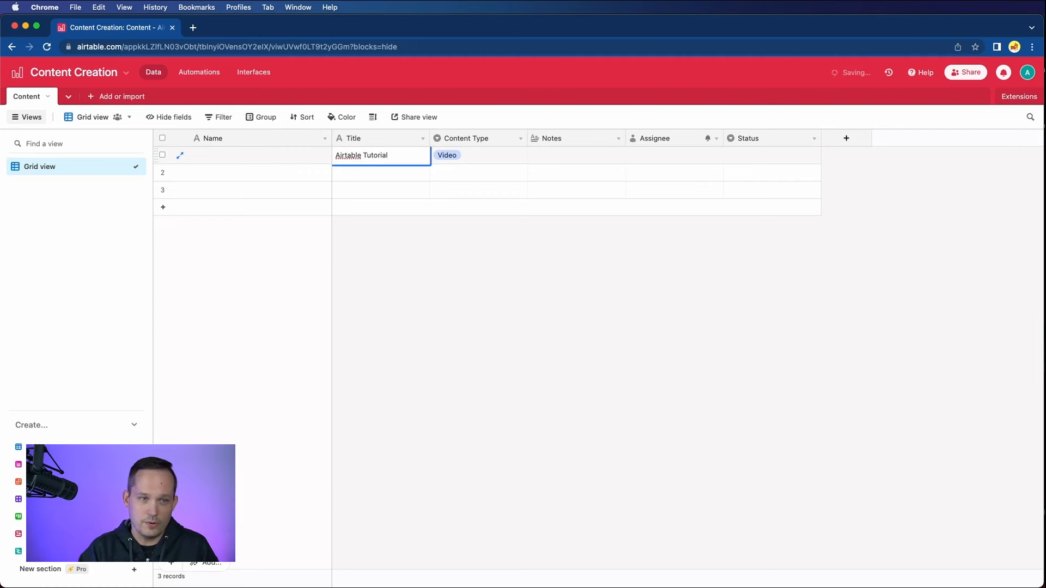
{"action": "key", "text": "Return"}
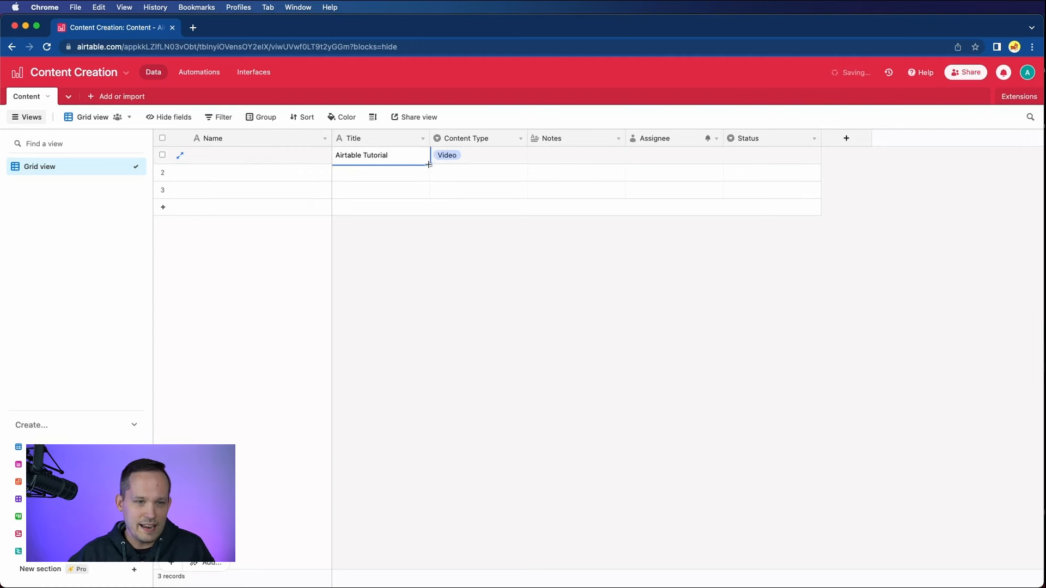
{"action": "left_click_drag", "start_coordinate": [429, 164], "coordinate": [424, 179]}
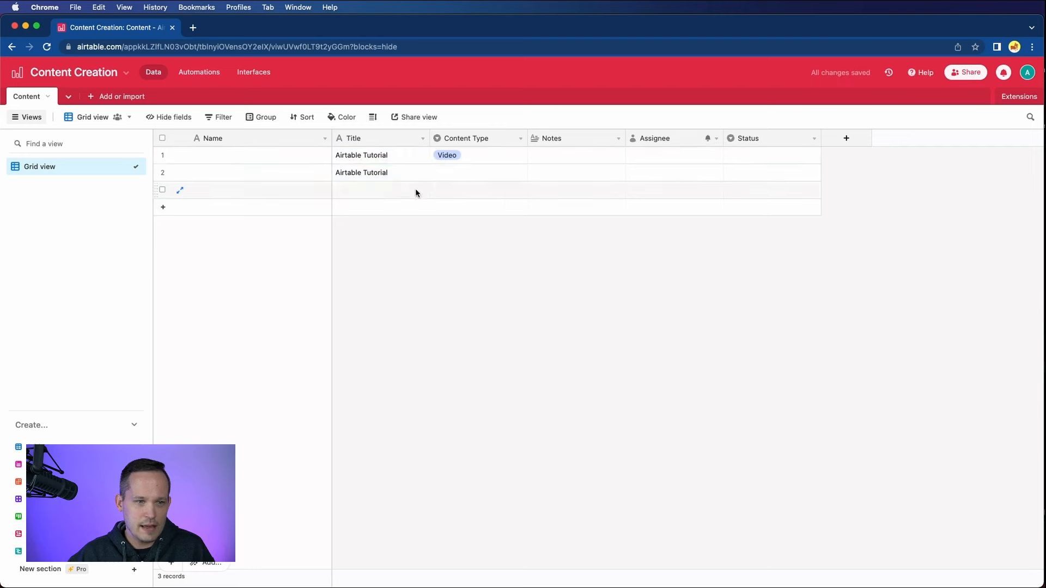
{"action": "left_click", "coordinate": [418, 175]}
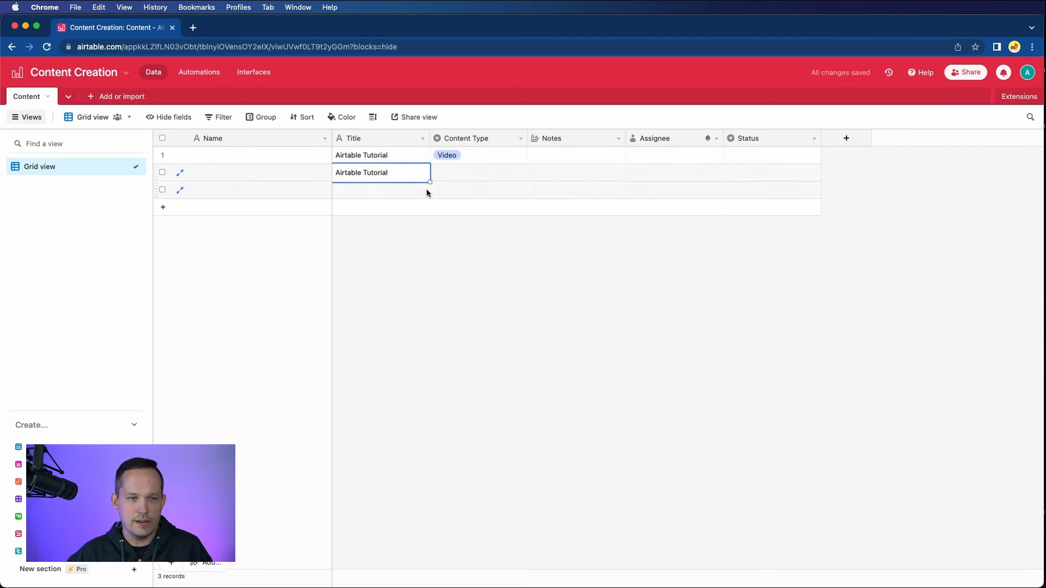
{"action": "left_click", "coordinate": [411, 248]}
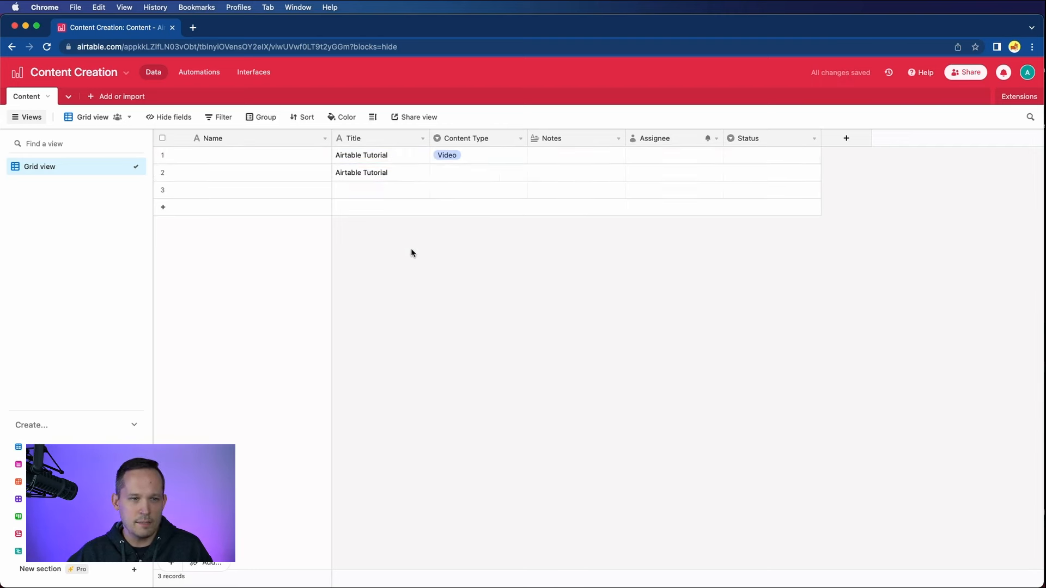
Set the second record's Content Type to Blog
{"action": "left_click", "coordinate": [457, 180]}
{"action": "left_click", "coordinate": [457, 180]}
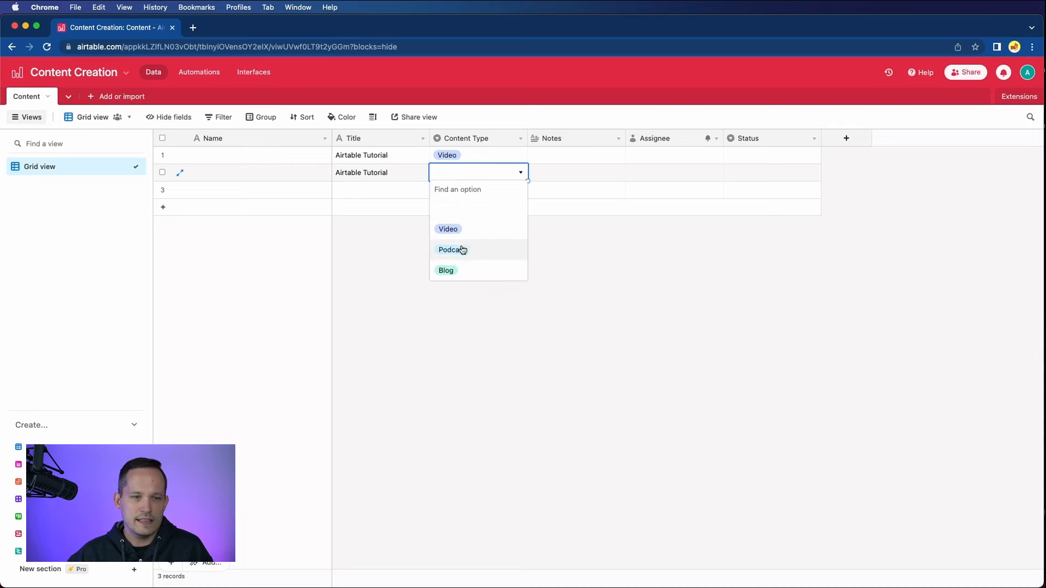
{"action": "left_click", "coordinate": [461, 265]}
{"action": "left_click", "coordinate": [429, 250]}
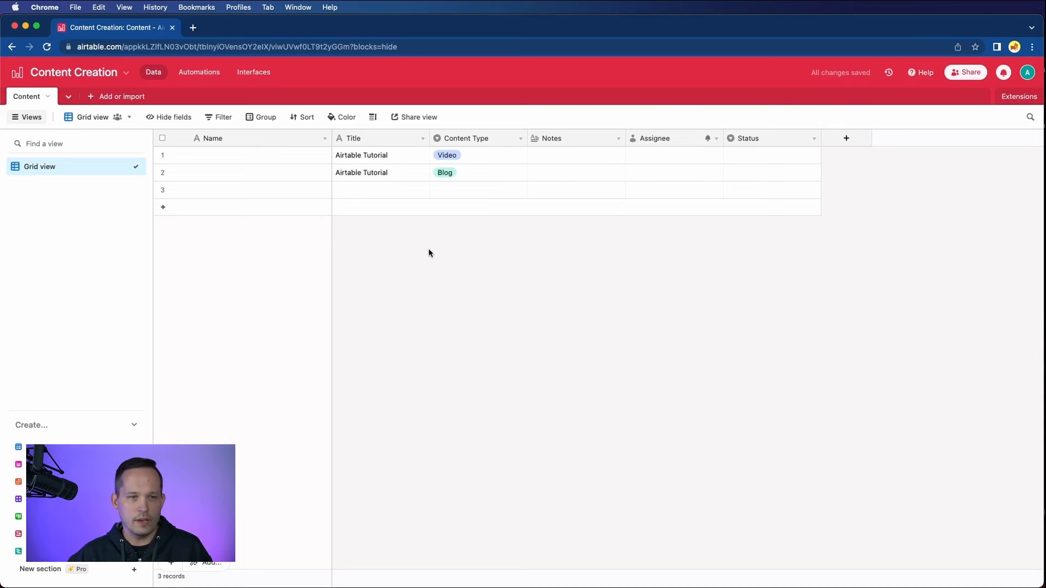
Edit the primary Name field and change its field type to Formula
{"action": "left_click", "coordinate": [325, 138]}
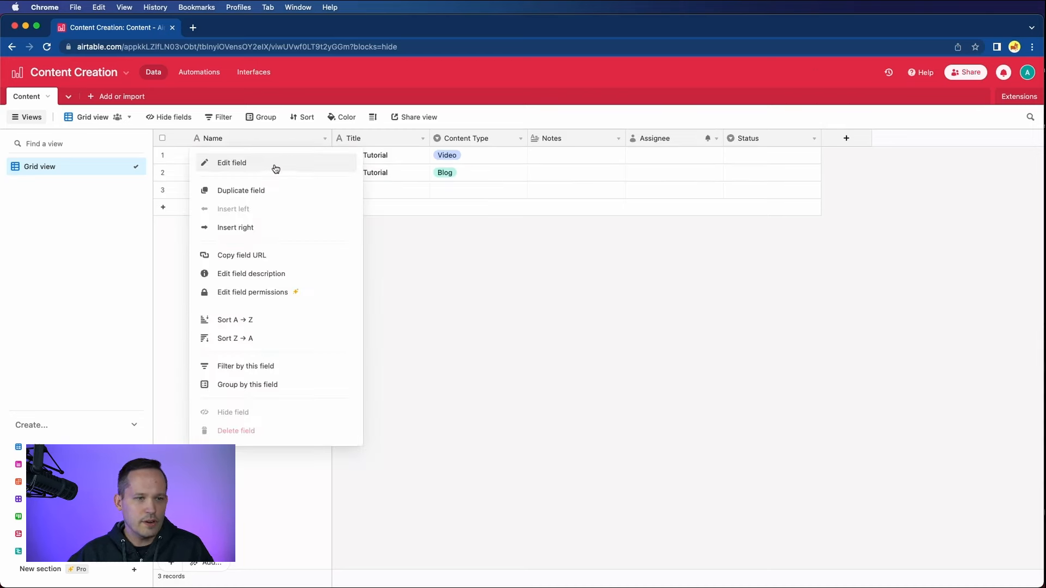
{"action": "left_click", "coordinate": [267, 164]}
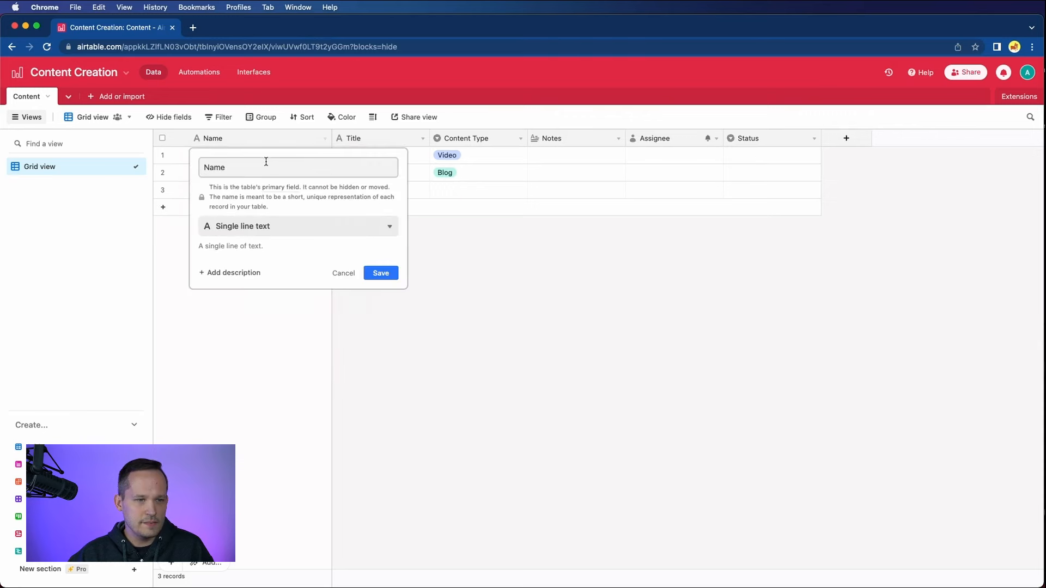
{"action": "left_click", "coordinate": [308, 230]}
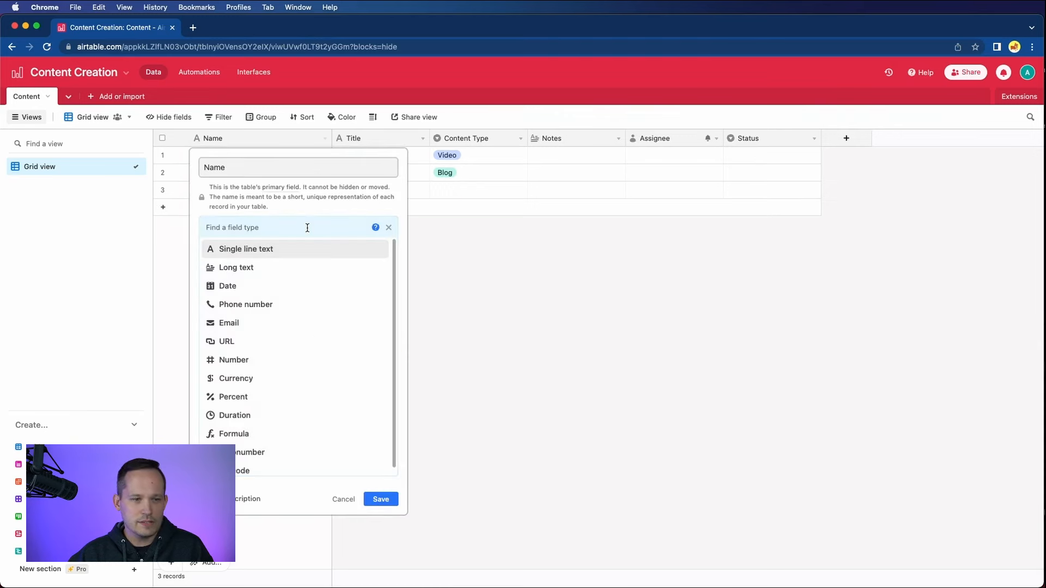
{"action": "type", "text": "form"}
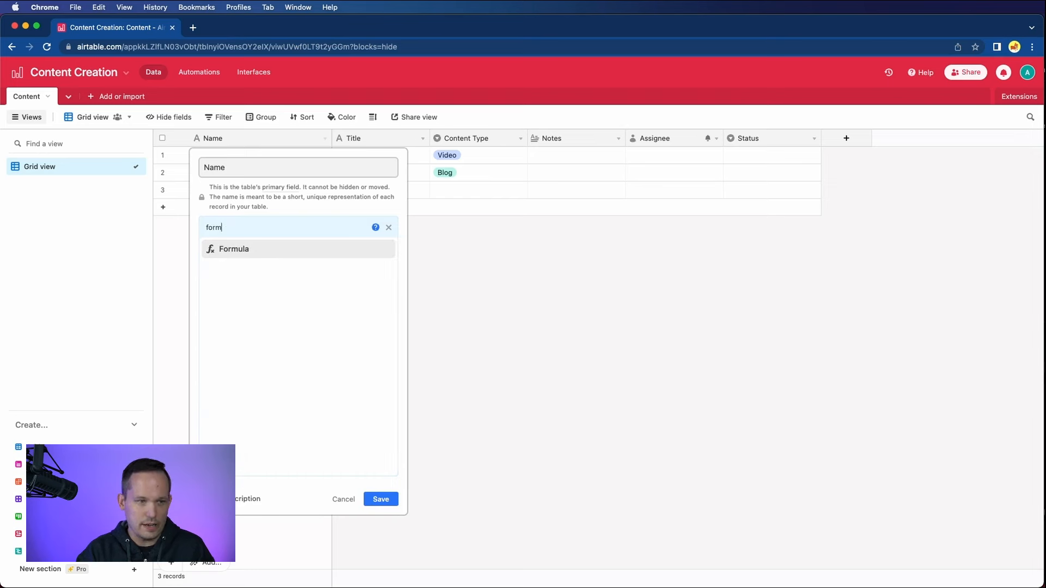
{"action": "left_click", "coordinate": [315, 255]}
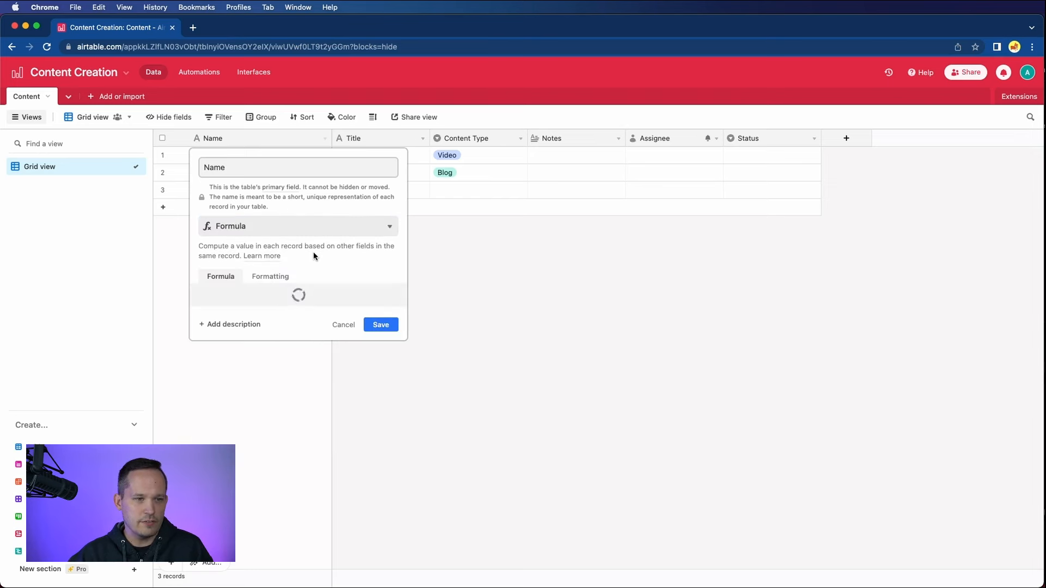
Enter the formula CONCATENATE(Title, " | ", {Content Type}) for the Name field and save the field
{"action": "left_click", "coordinate": [234, 296]}
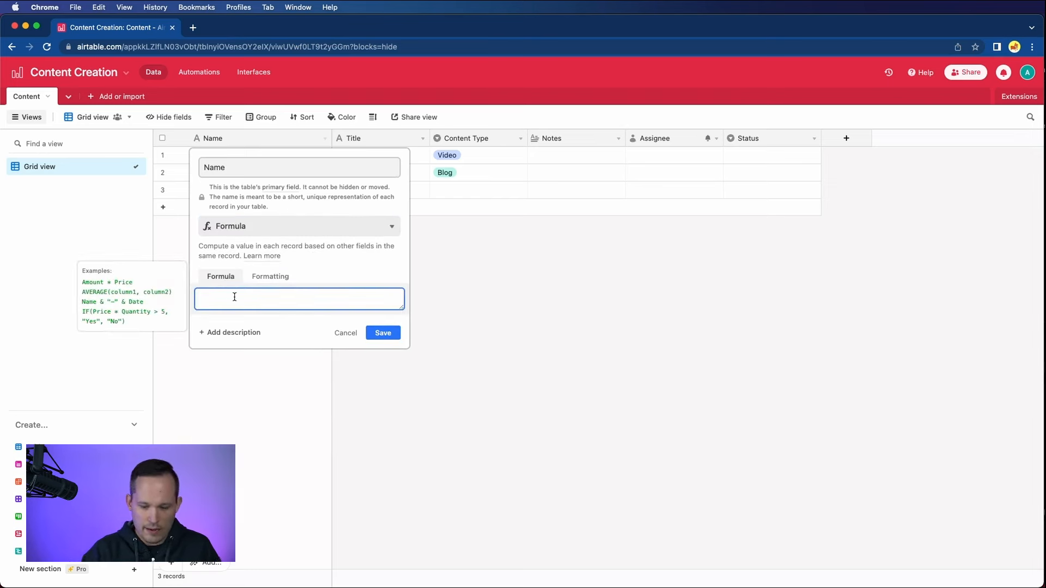
{"action": "type", "text": "co"}
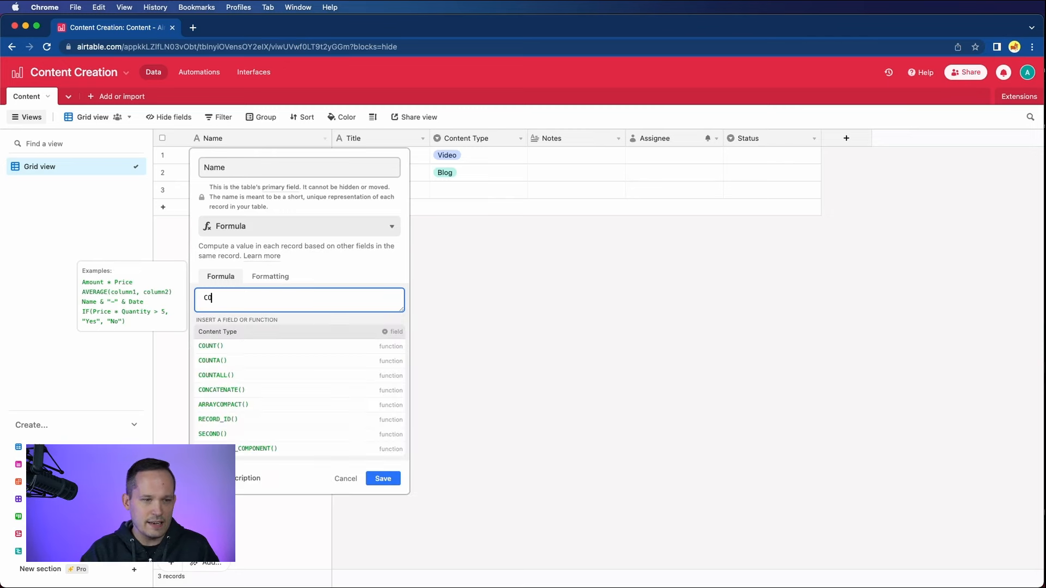
{"action": "type", "text": "N"}
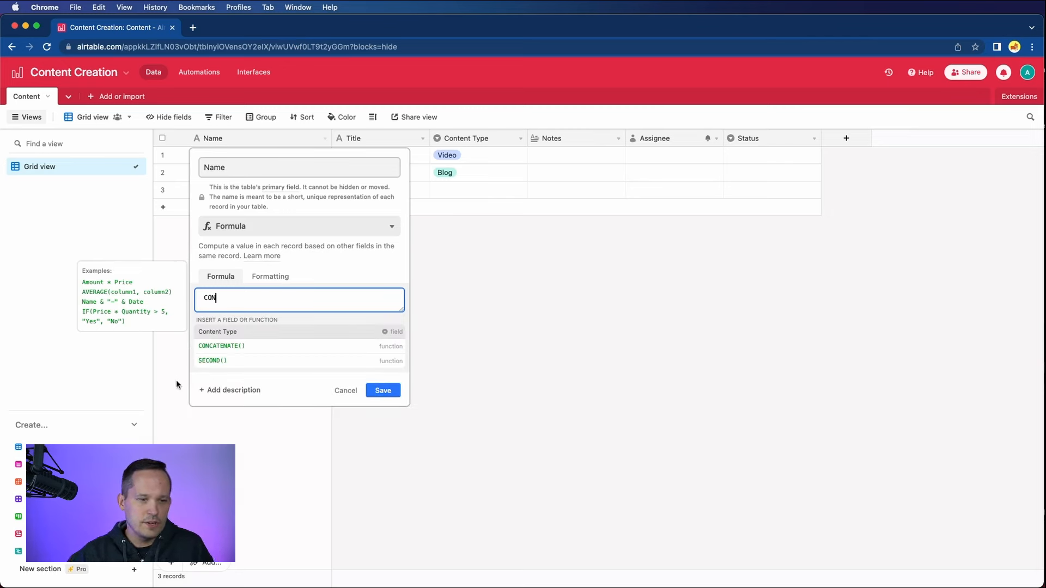
{"action": "left_click", "coordinate": [242, 347]}
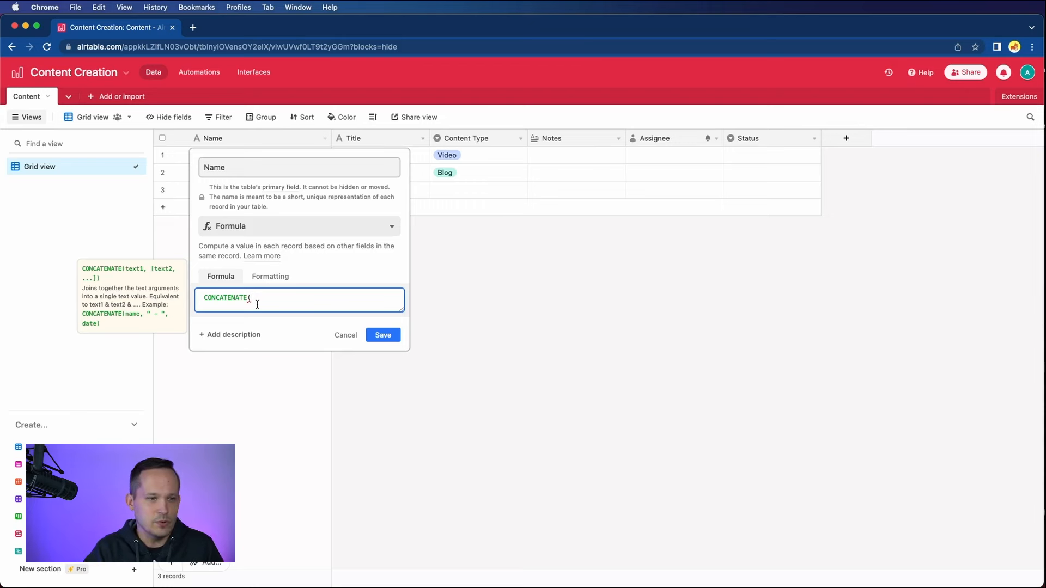
{"action": "type", "text": "Tit"}
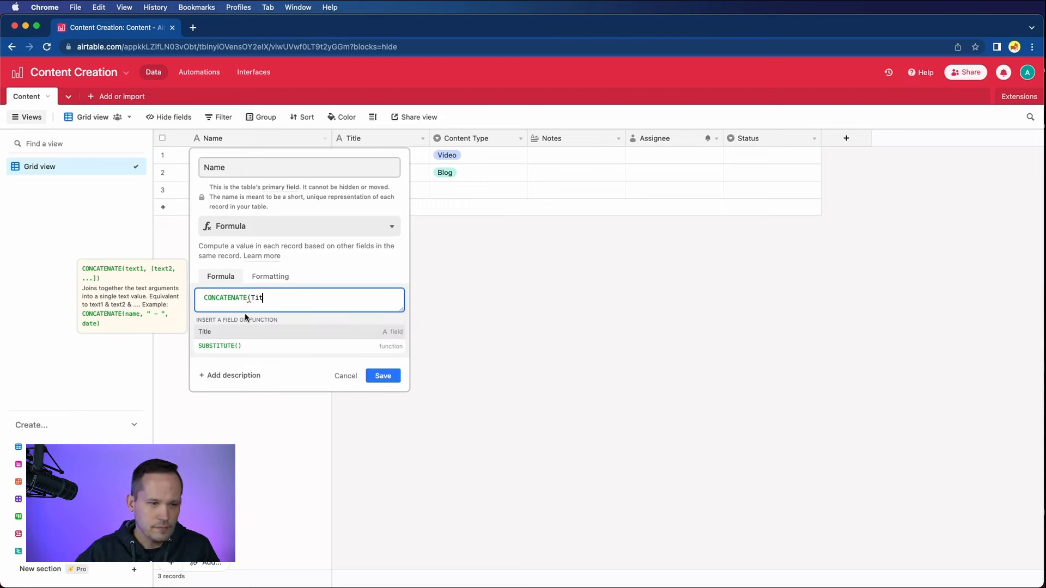
{"action": "left_click", "coordinate": [231, 333]}
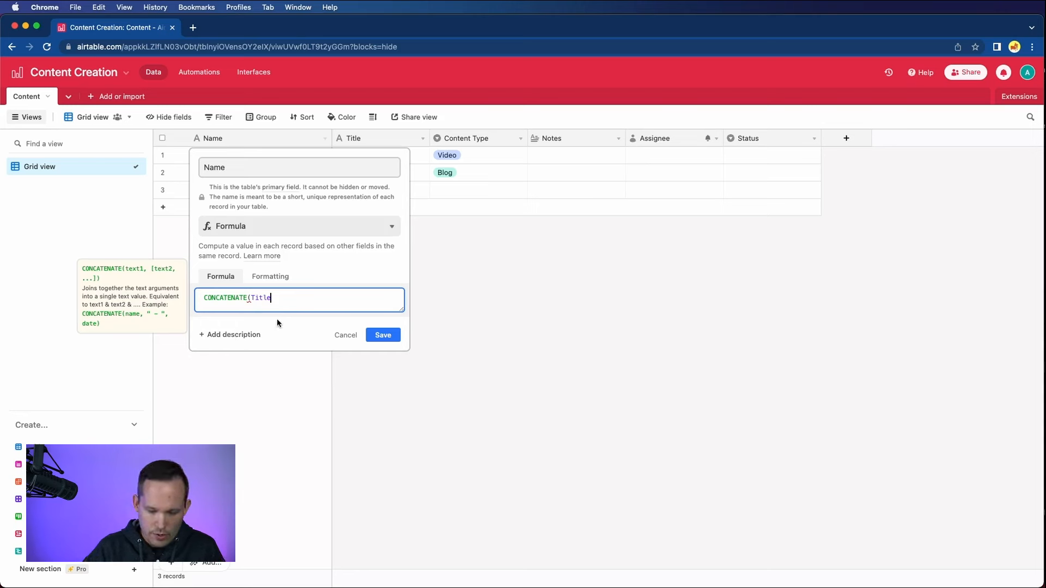
{"action": "type", "text": ", \""}
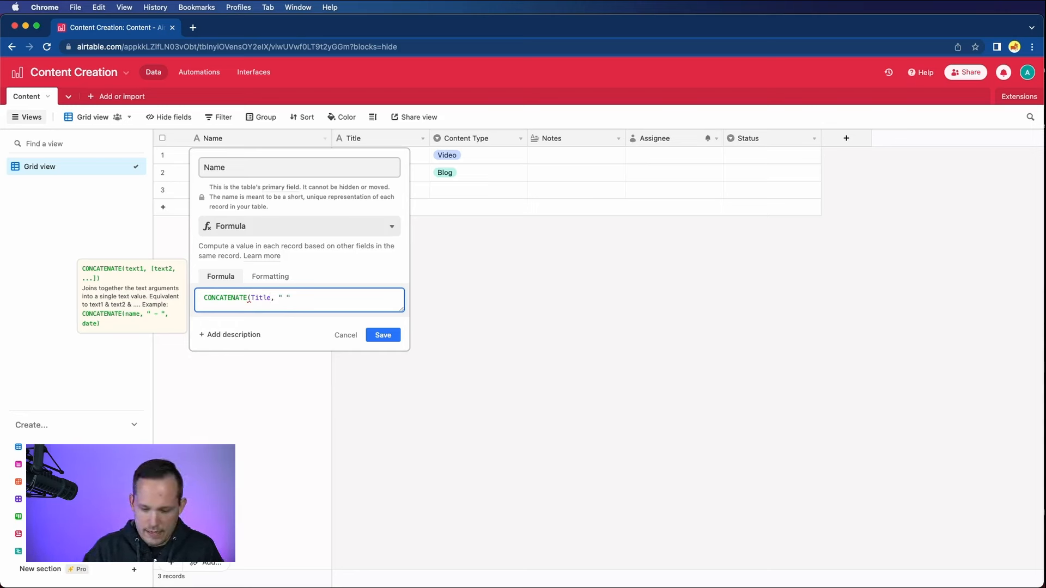
{"action": "type", "text": " |"}
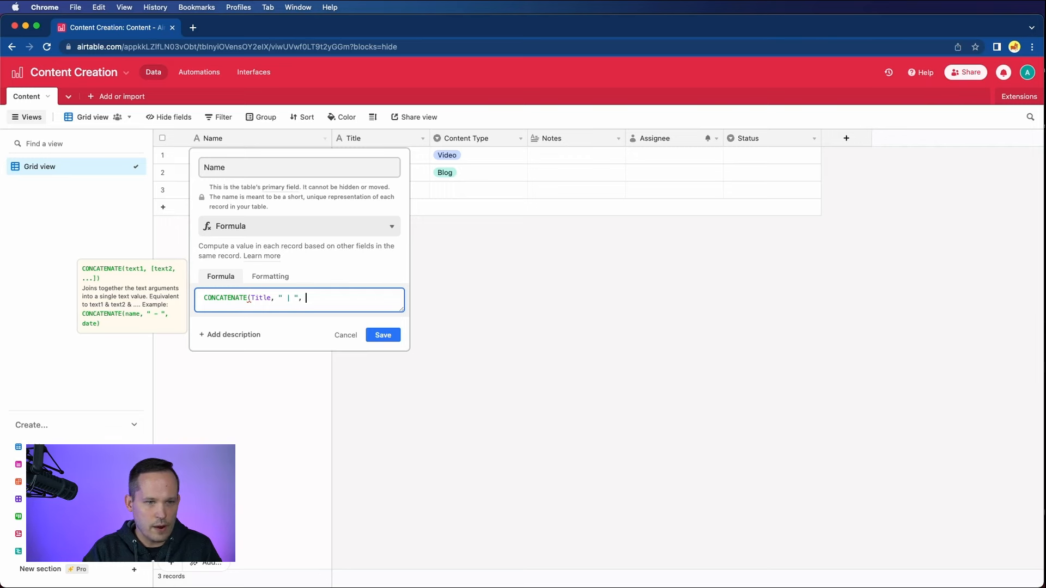
{"action": "type", "text": ", conte"}
{"action": "left_click", "coordinate": [271, 331]}
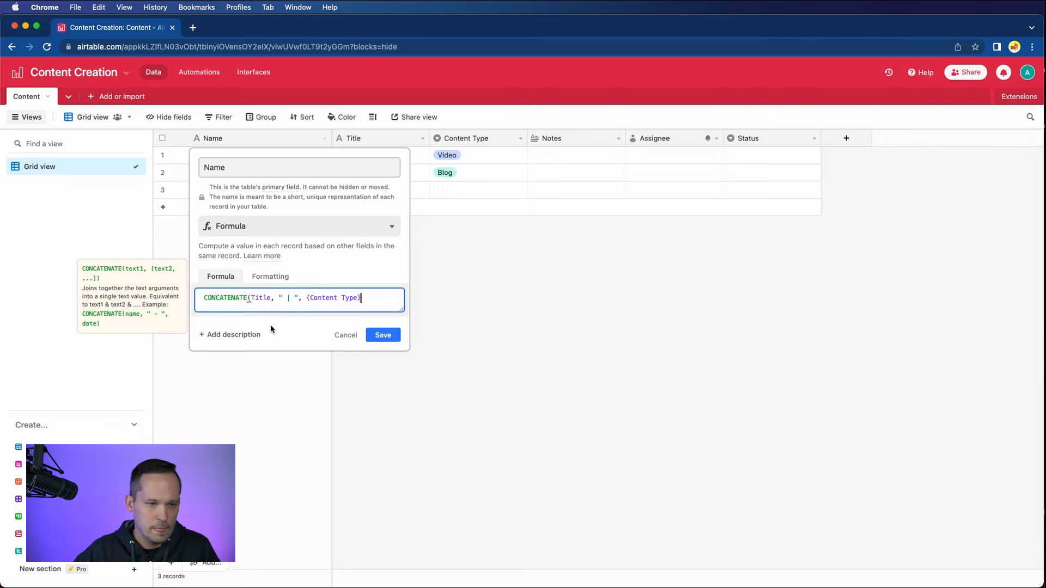
{"action": "type", "text": ")"}
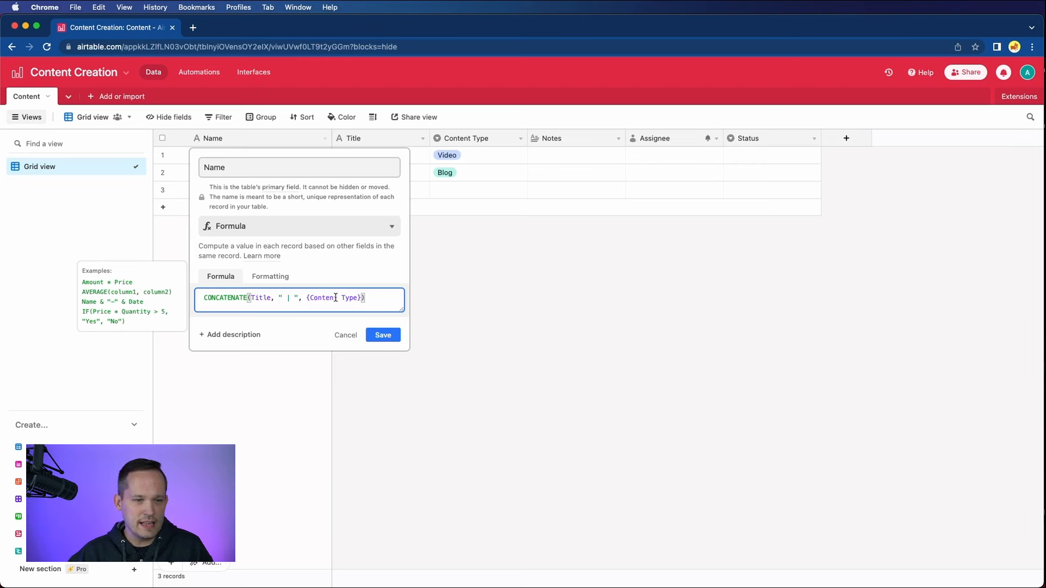
{"action": "left_click", "coordinate": [383, 335]}
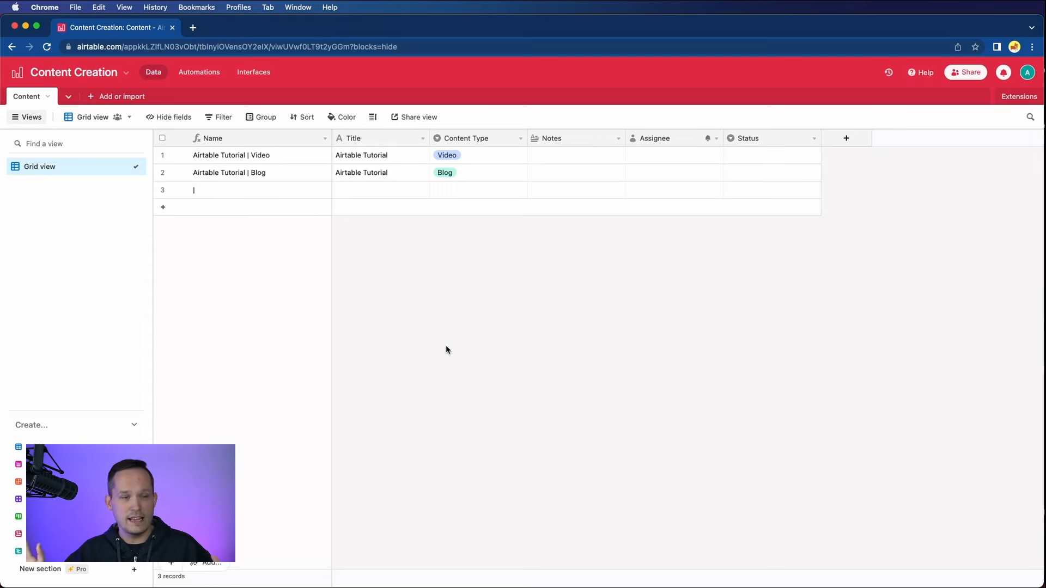
Rename the Notes field to Tasks, enable rich text formatting for it, and save the field
{"action": "left_click", "coordinate": [602, 140]}
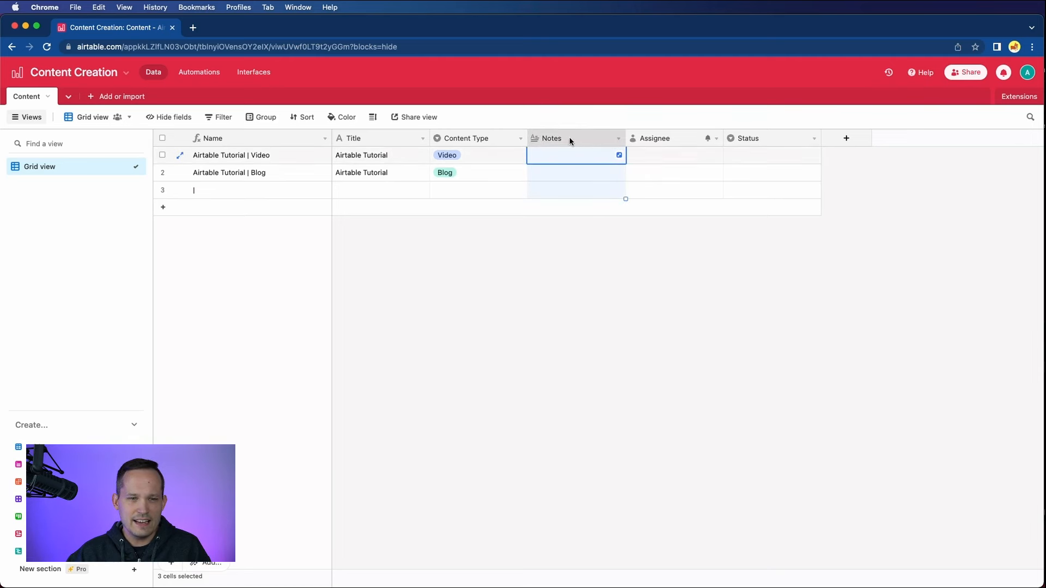
{"action": "left_click", "coordinate": [619, 140]}
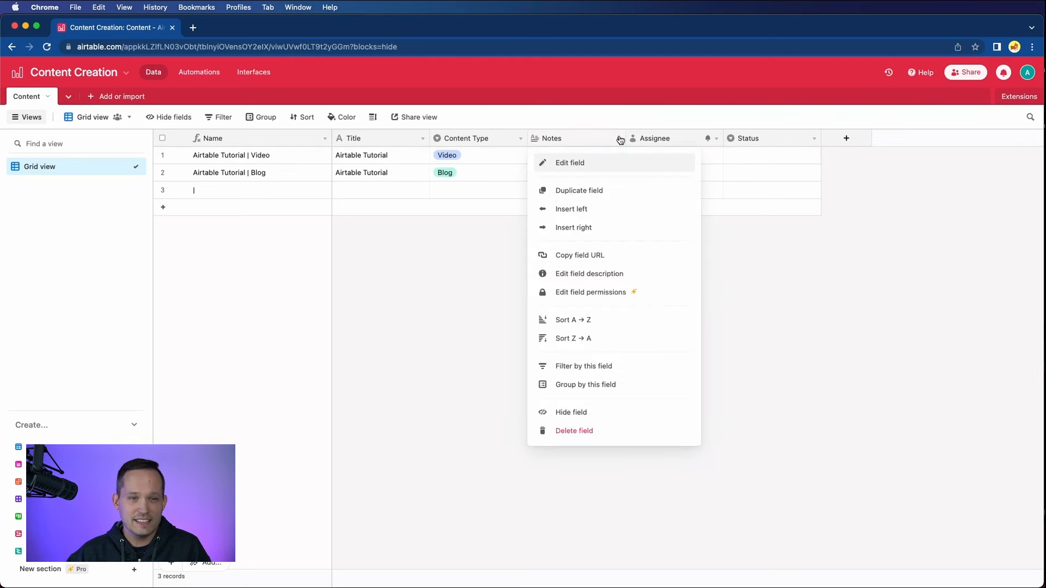
{"action": "left_click", "coordinate": [590, 164]}
{"action": "double_click", "coordinate": [575, 169]}
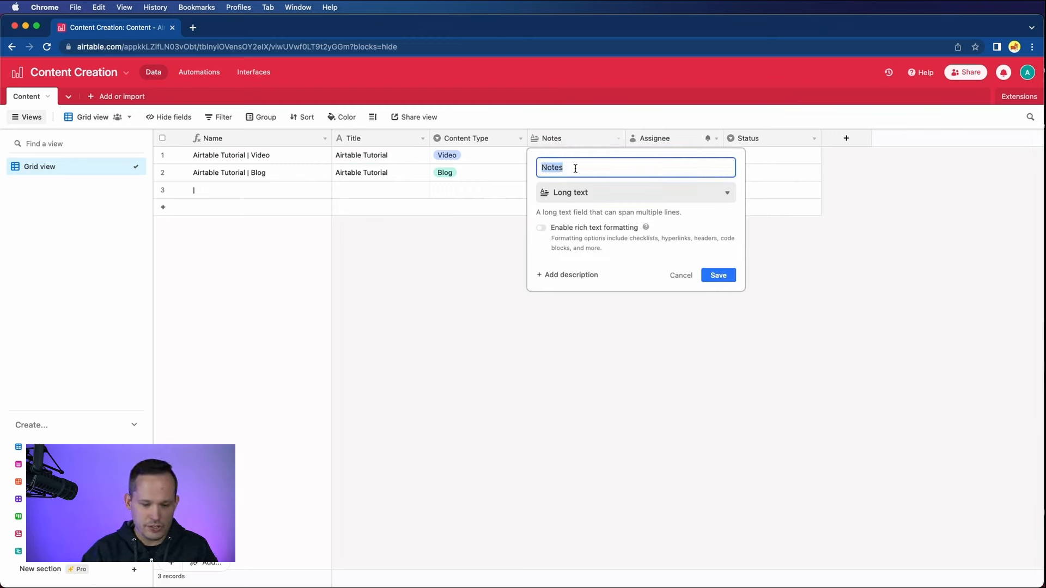
{"action": "type", "text": "Tasks"}
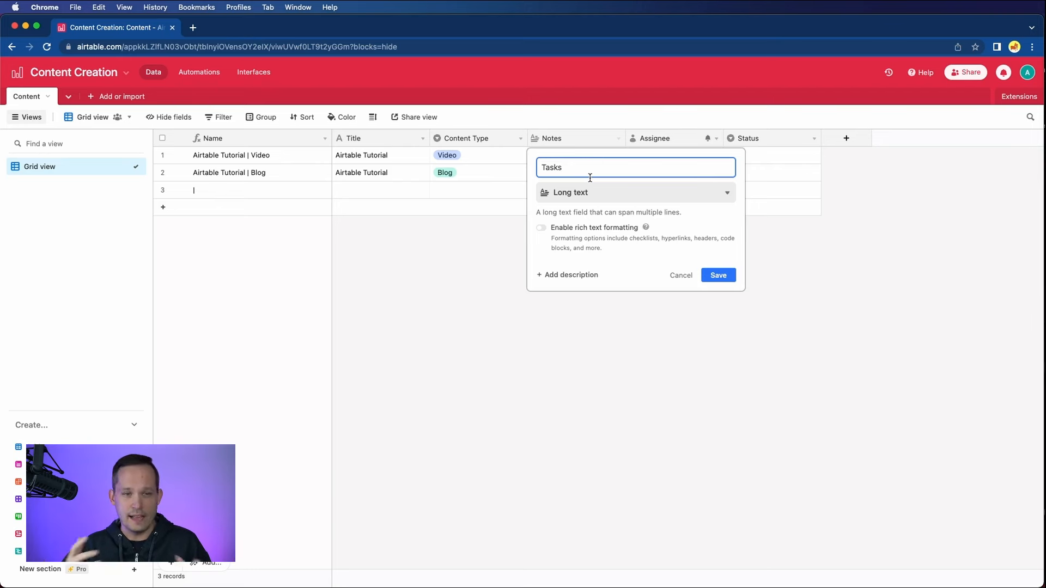
{"action": "left_click", "coordinate": [542, 228]}
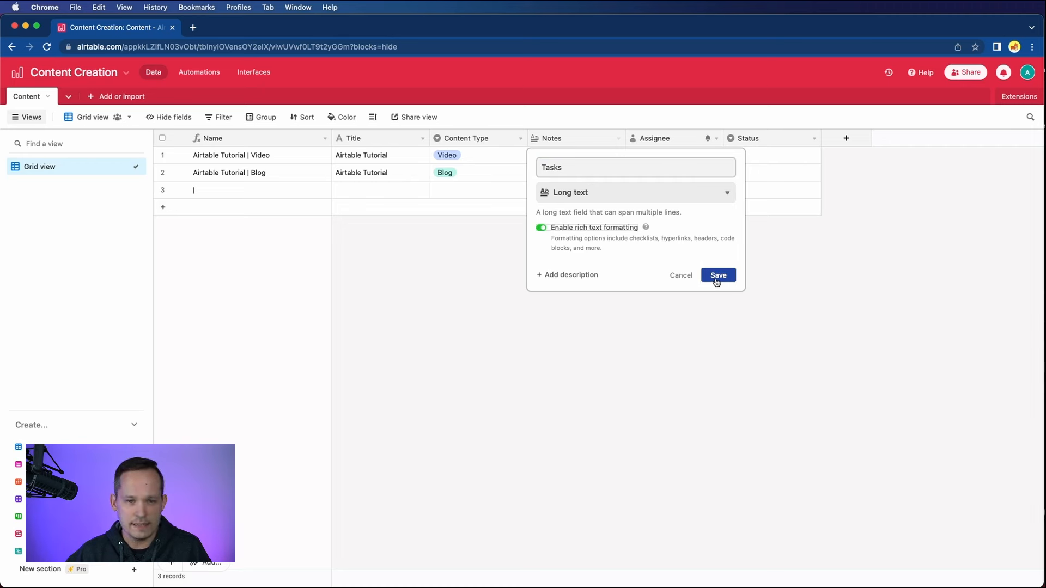
{"action": "left_click", "coordinate": [717, 278]}
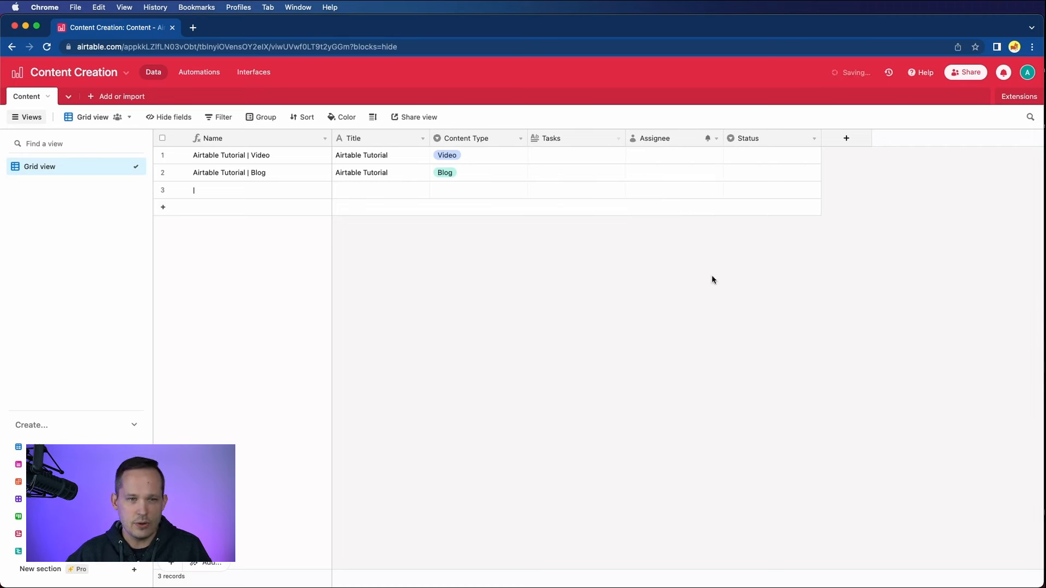
Add a checklist to the first record's Tasks cell with the items Write a script, Create a thumbnail and Record video
{"action": "left_click", "coordinate": [548, 155]}
{"action": "left_click", "coordinate": [547, 157]}
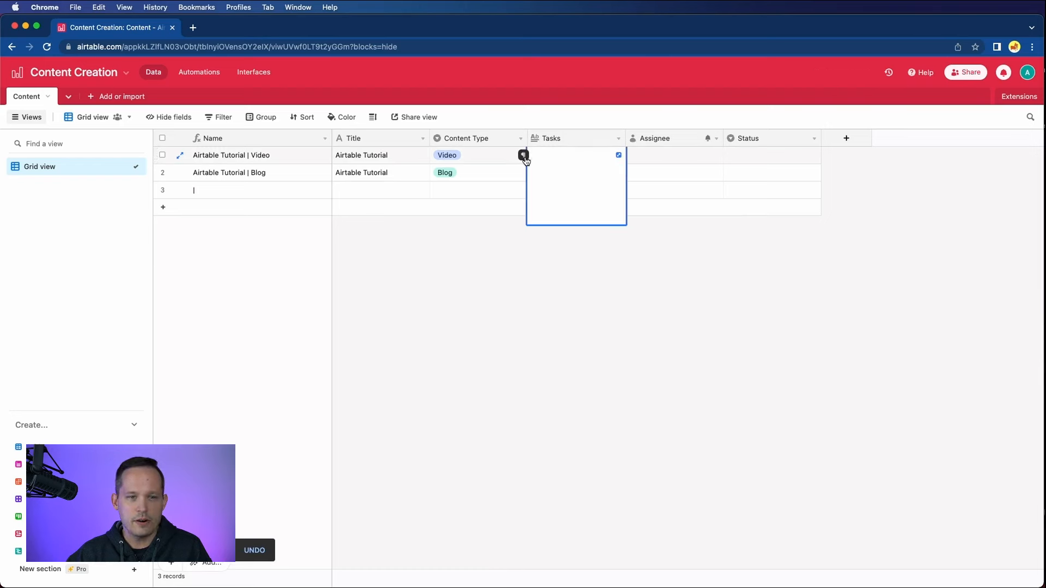
{"action": "left_click", "coordinate": [523, 156]}
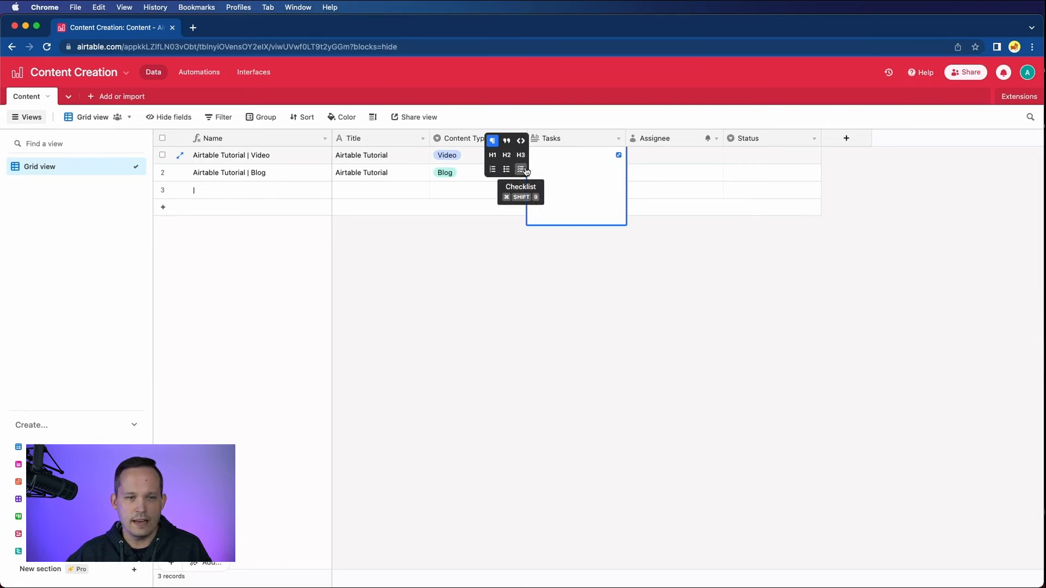
{"action": "left_click", "coordinate": [521, 170]}
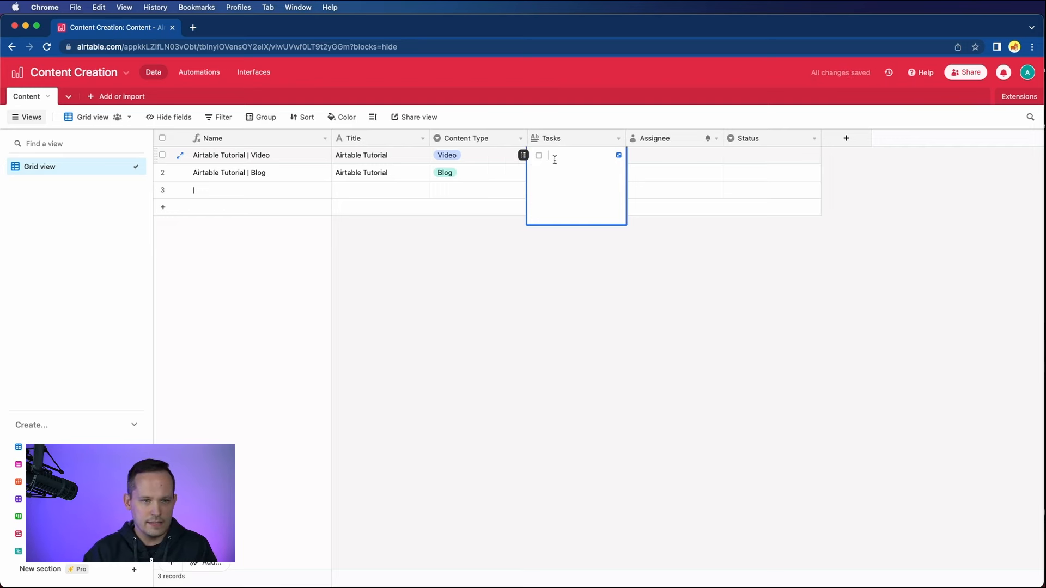
{"action": "type", "text": "Wr"}
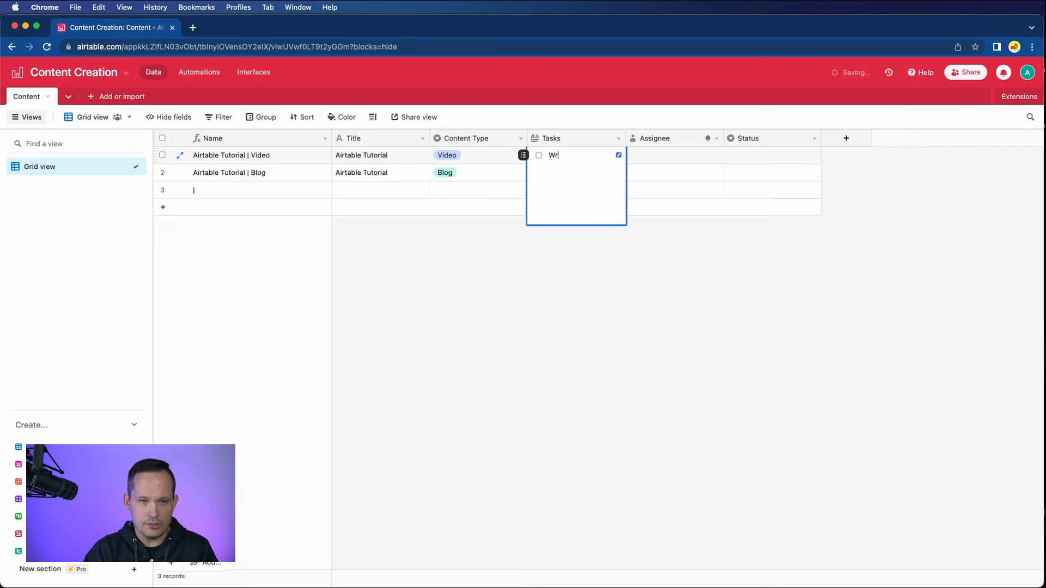
{"action": "type", "text": "ite a script"}
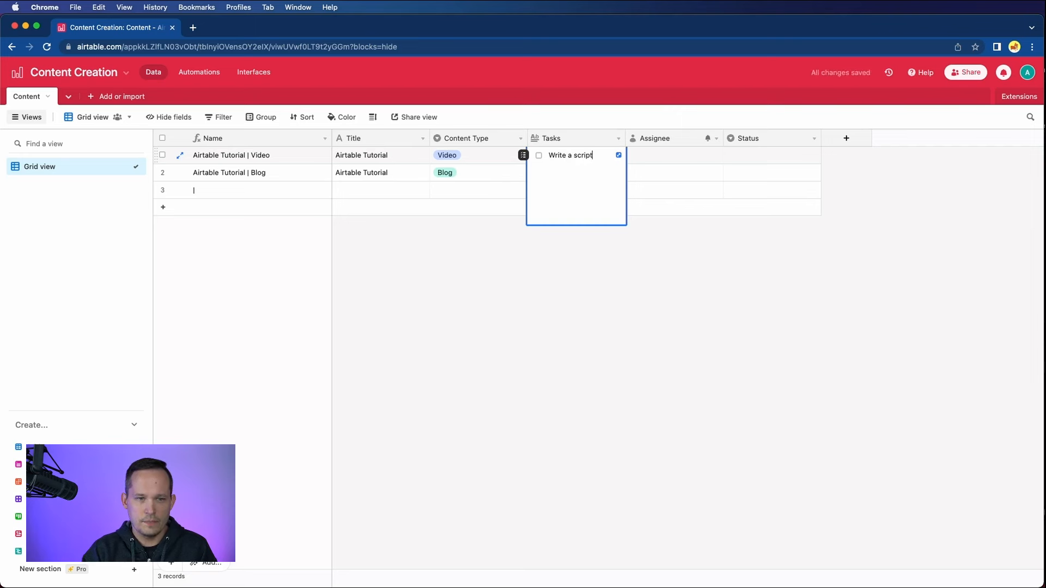
{"action": "key", "text": "Return"}
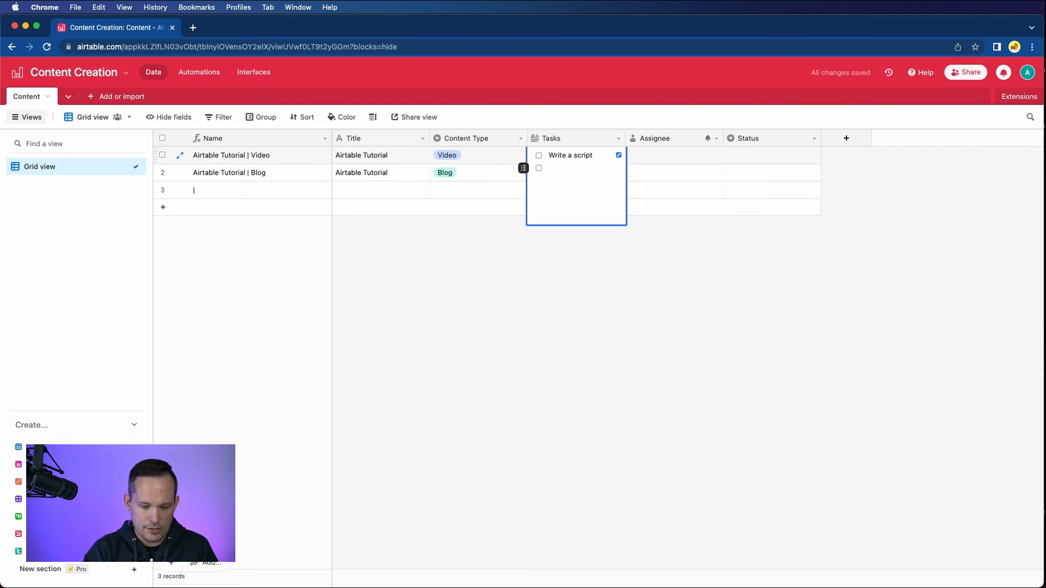
{"action": "type", "text": "Create a thum"}
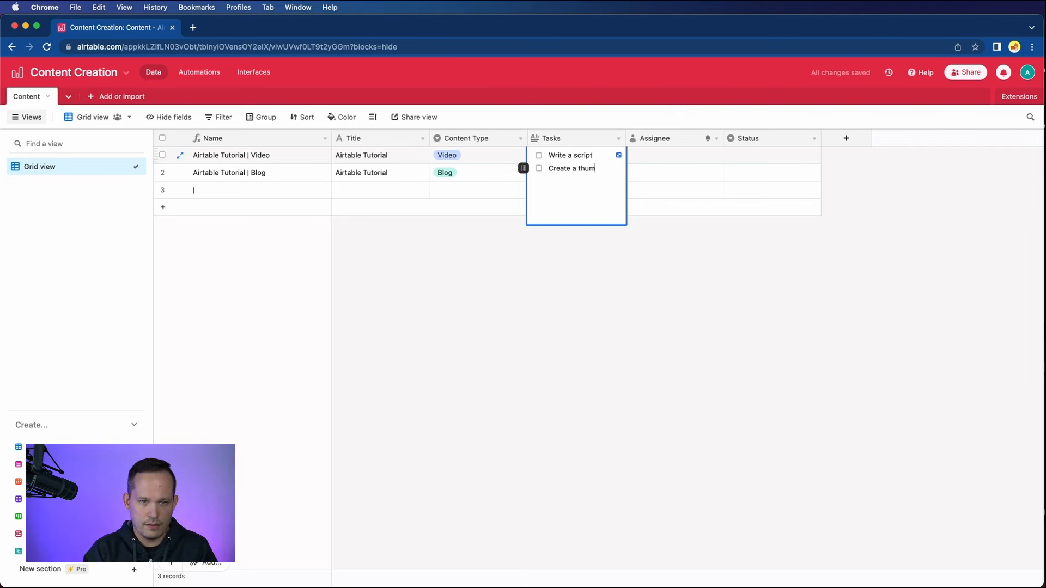
{"action": "type", "text": "bnail"}
{"action": "key", "text": "Return"}
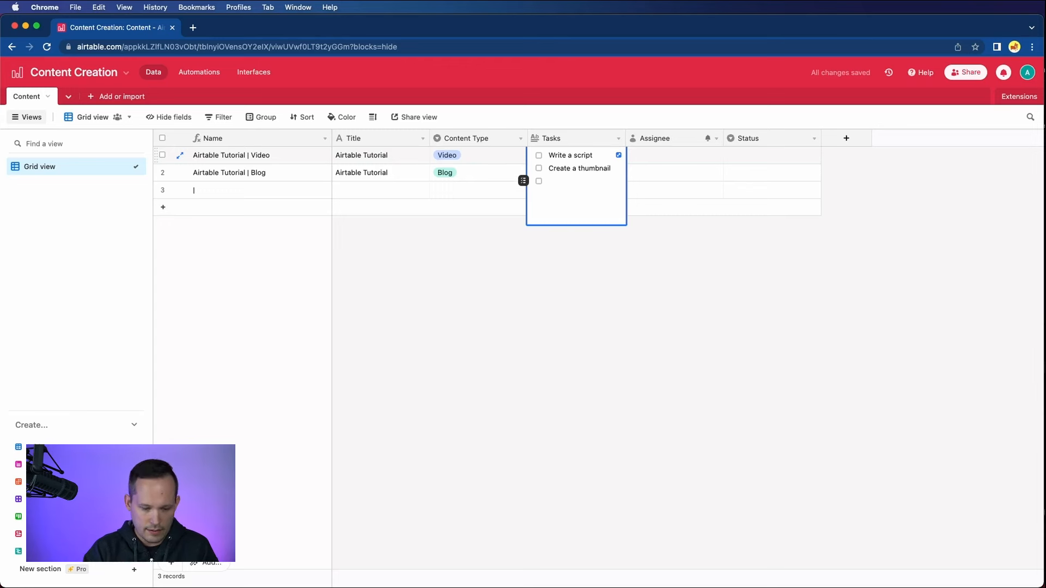
{"action": "type", "text": "Record video"}
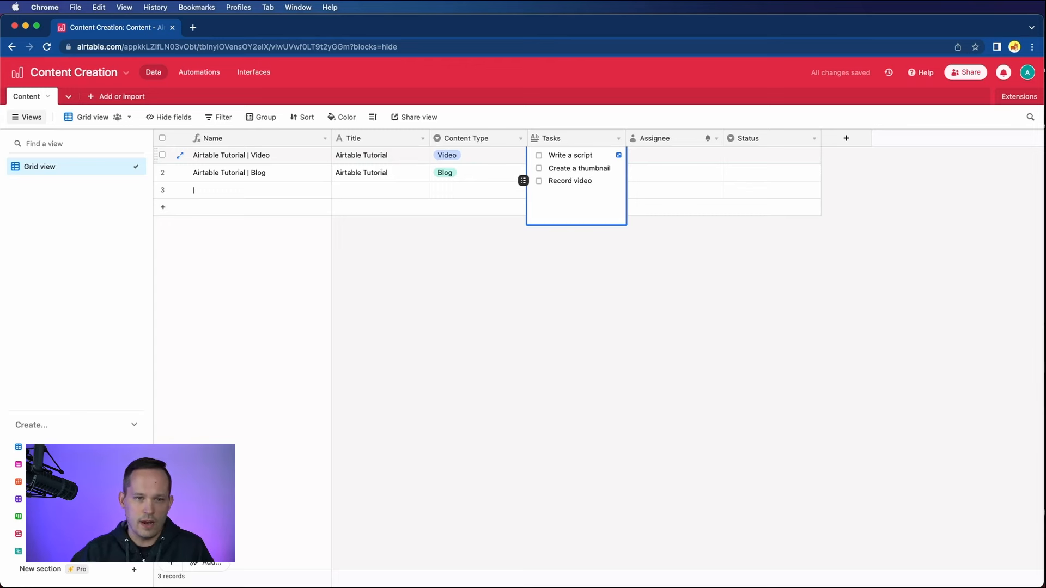
{"action": "left_click", "coordinate": [656, 279]}
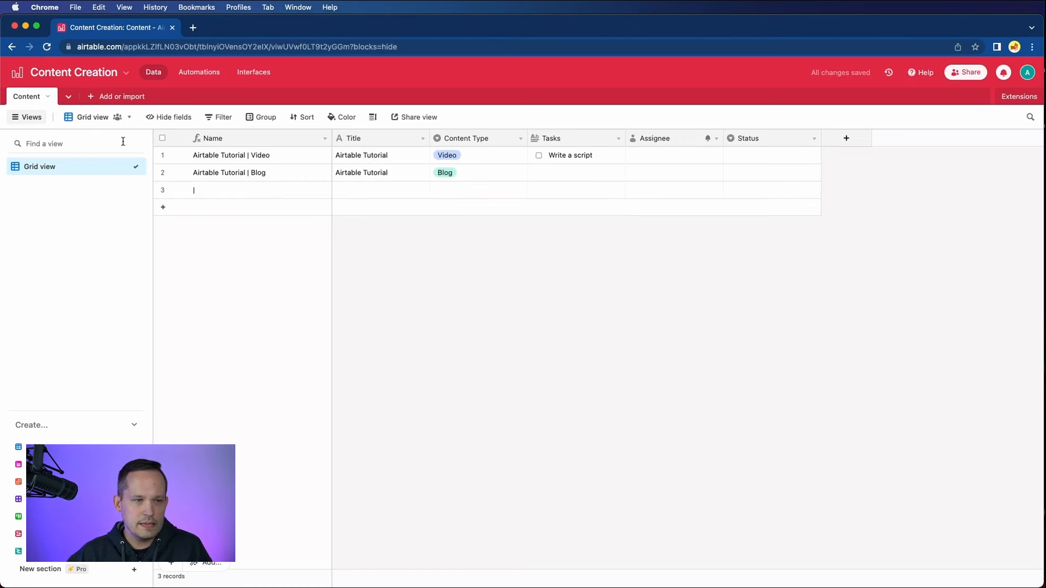
Expand the Airtable Tutorial | Video record, tick Record video in its Tasks checklist, and close the record
{"action": "left_click", "coordinate": [179, 155]}
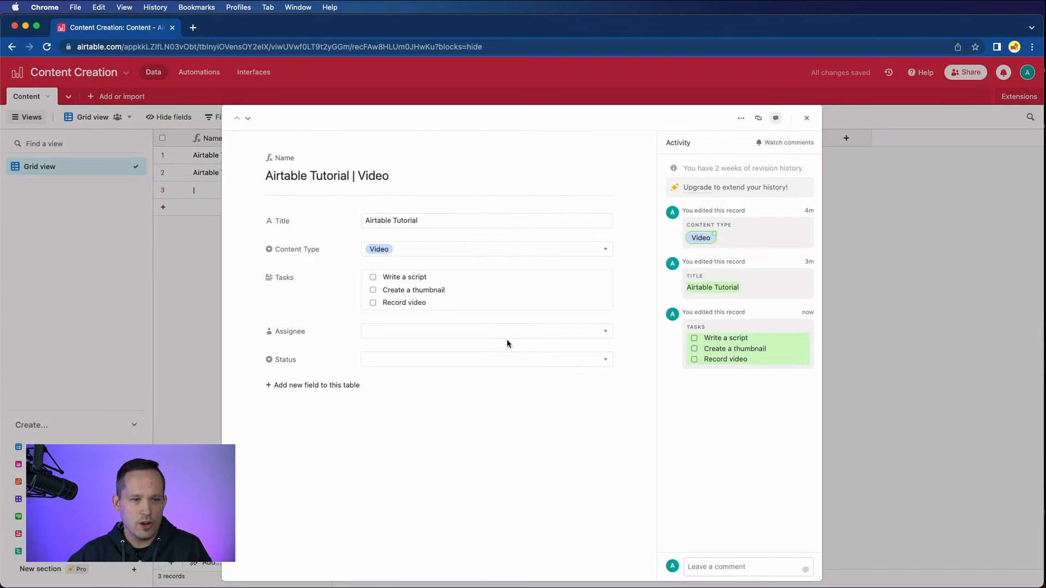
{"action": "left_click", "coordinate": [374, 290]}
{"action": "left_click", "coordinate": [374, 291]}
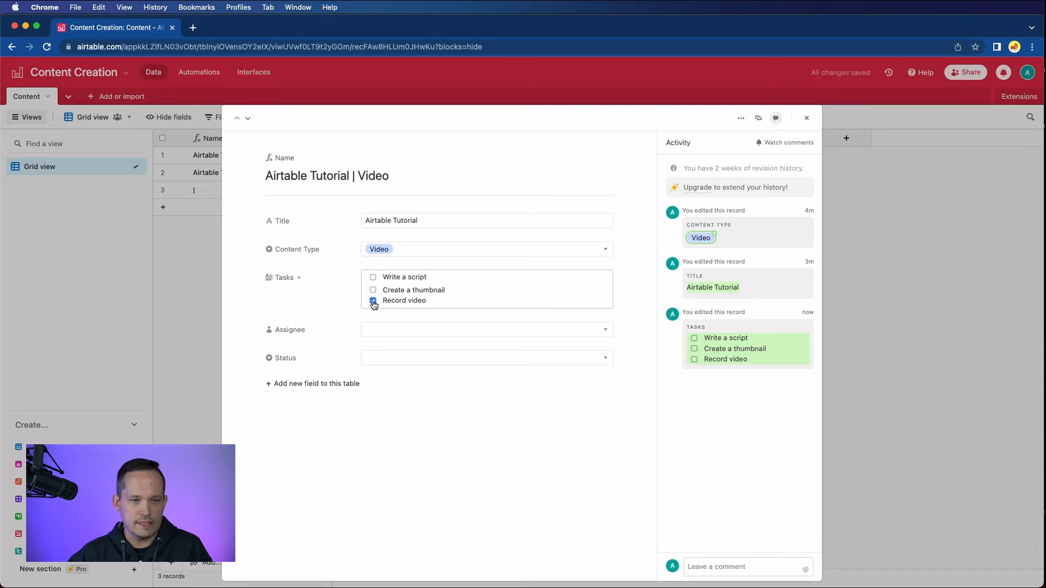
{"action": "left_click", "coordinate": [806, 117]}
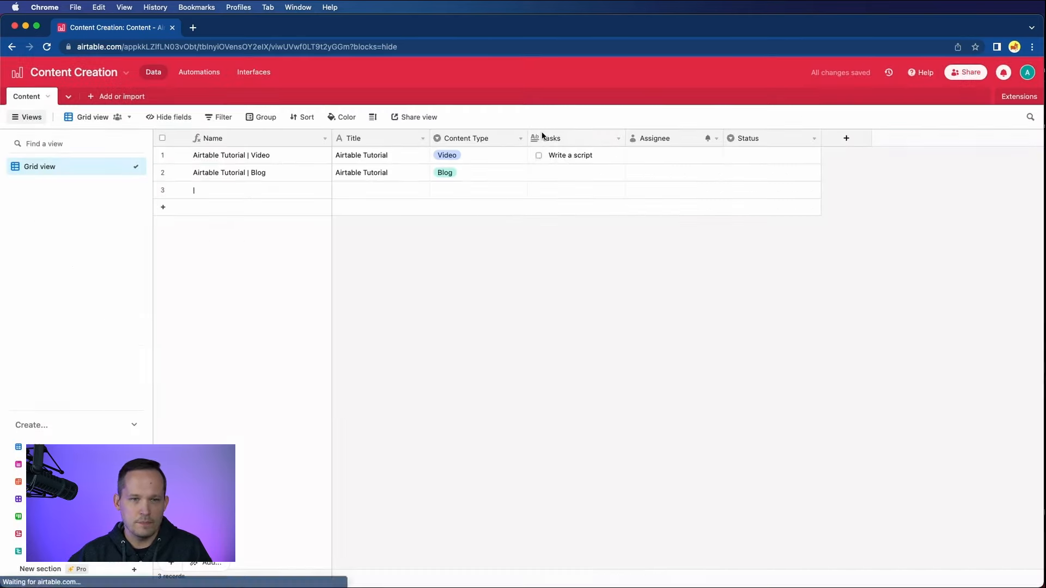
Hide the Assignee field in the grid view
{"action": "left_click", "coordinate": [718, 139]}
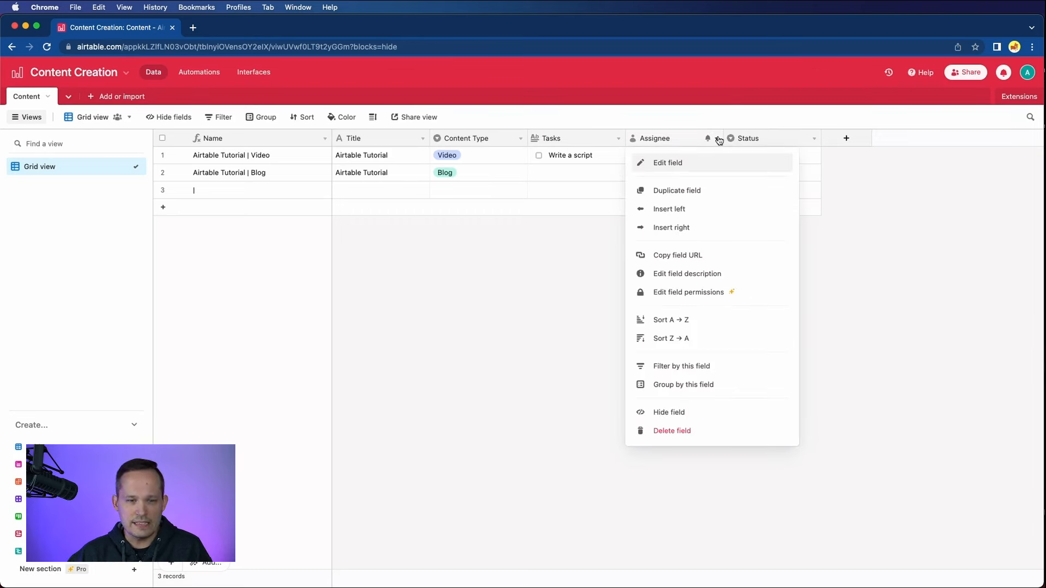
{"action": "left_click", "coordinate": [679, 414]}
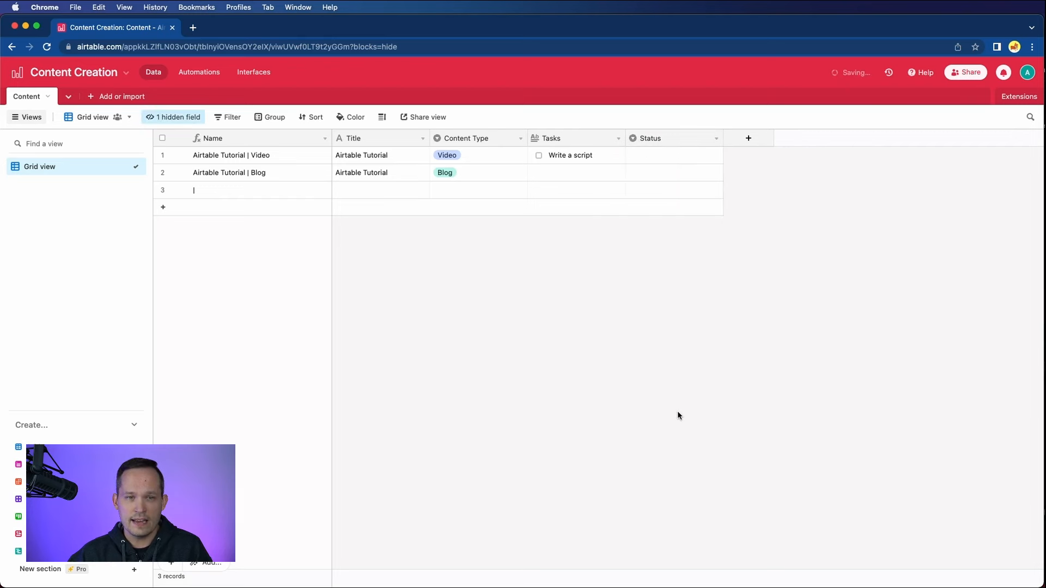
Hide the Tasks field through the view's field visibility settings and show it again
{"action": "left_click", "coordinate": [166, 124]}
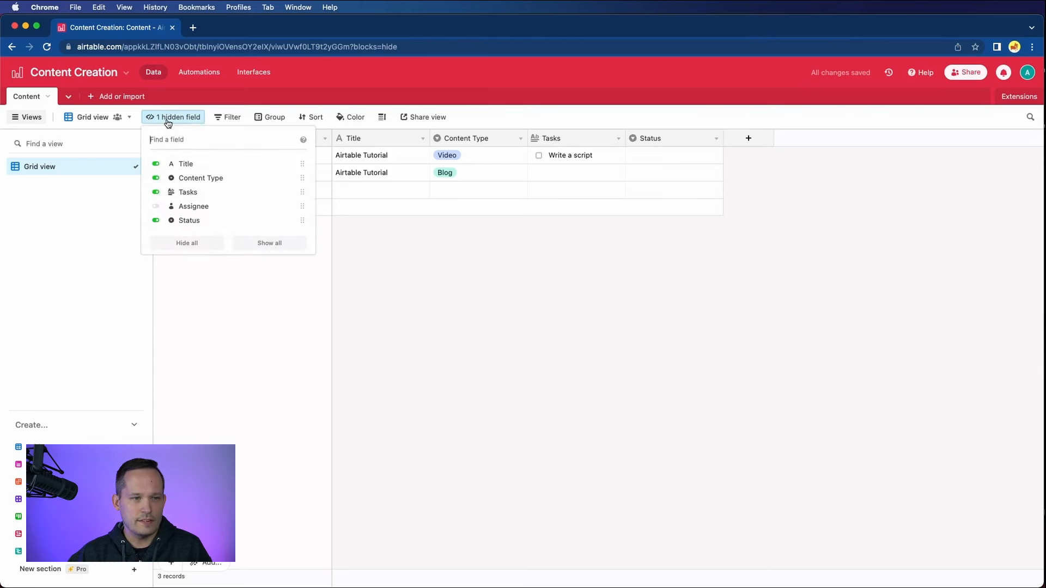
{"action": "left_click", "coordinate": [157, 192]}
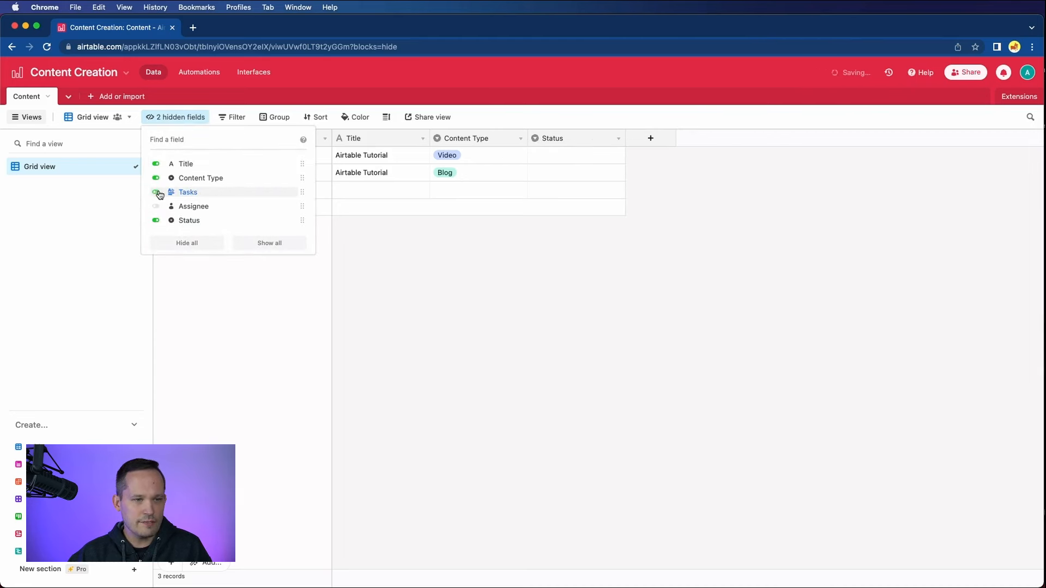
{"action": "left_click", "coordinate": [157, 192]}
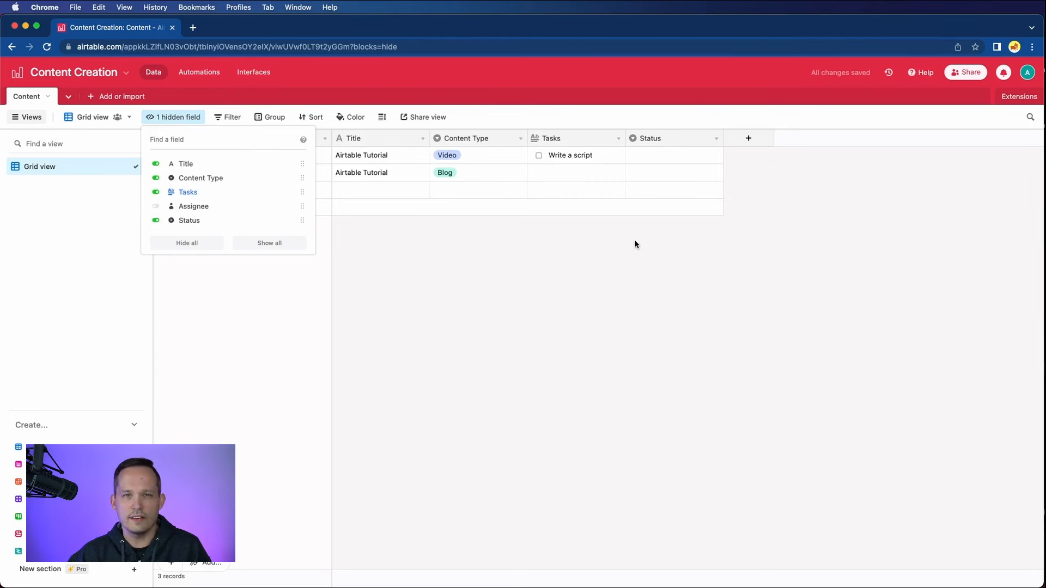
{"action": "left_click", "coordinate": [598, 259]}
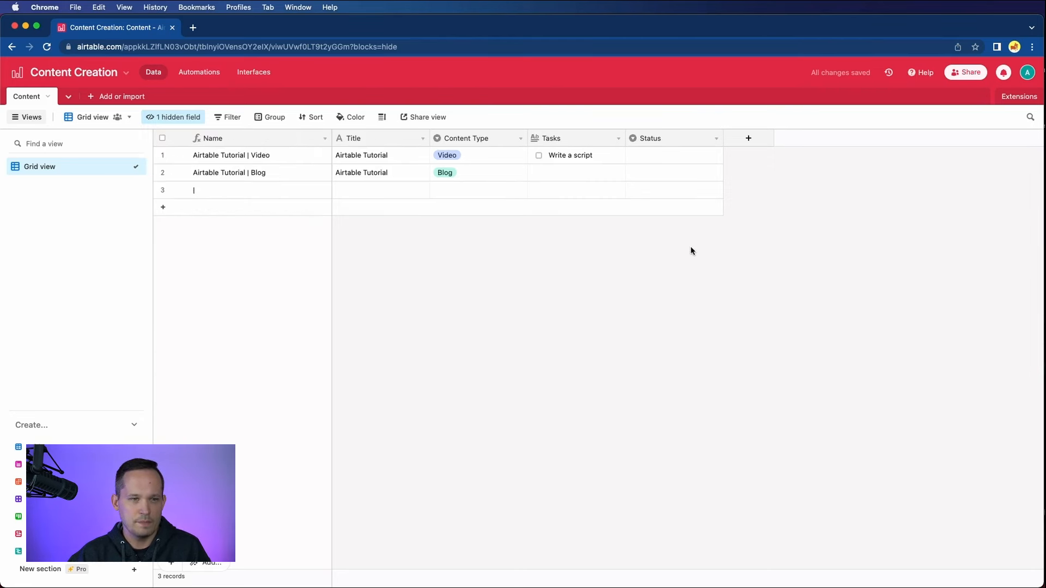
Examine the Status field's settings choices and the status options available for the first record
{"action": "left_click", "coordinate": [716, 140]}
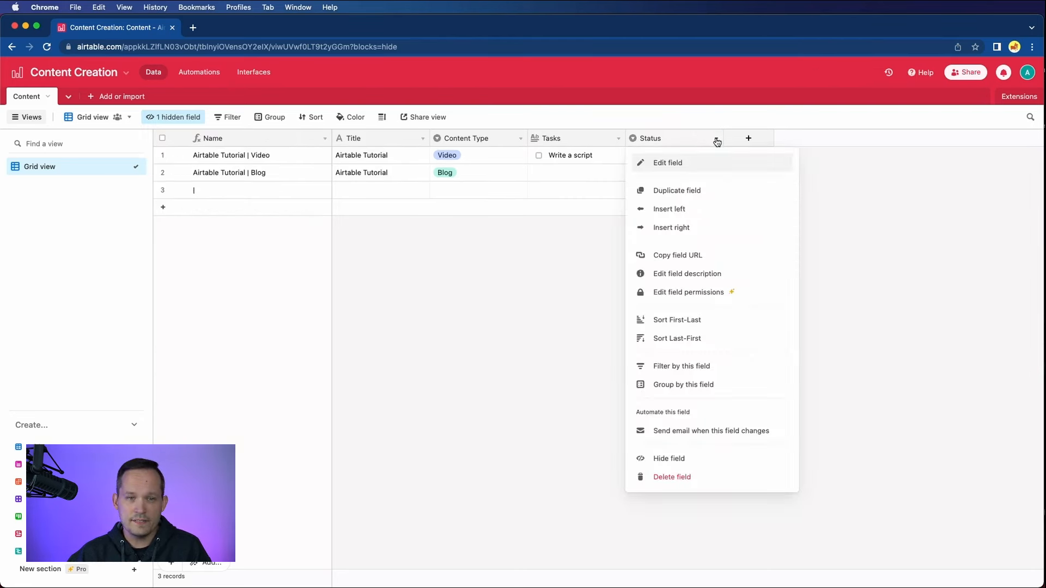
{"action": "left_click", "coordinate": [822, 176]}
{"action": "left_click", "coordinate": [688, 155]}
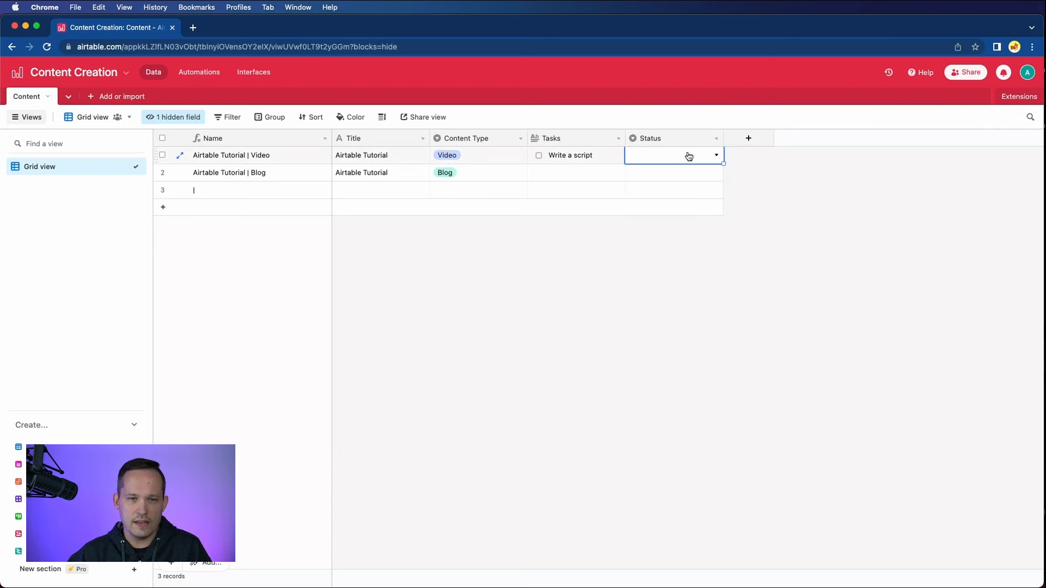
{"action": "left_click", "coordinate": [684, 157]}
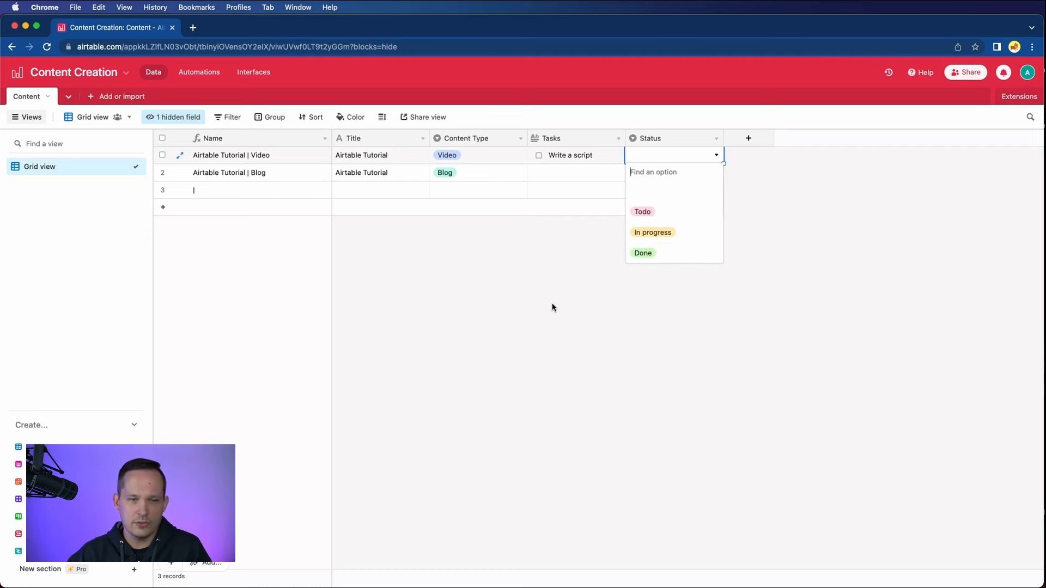
{"action": "left_click", "coordinate": [560, 287]}
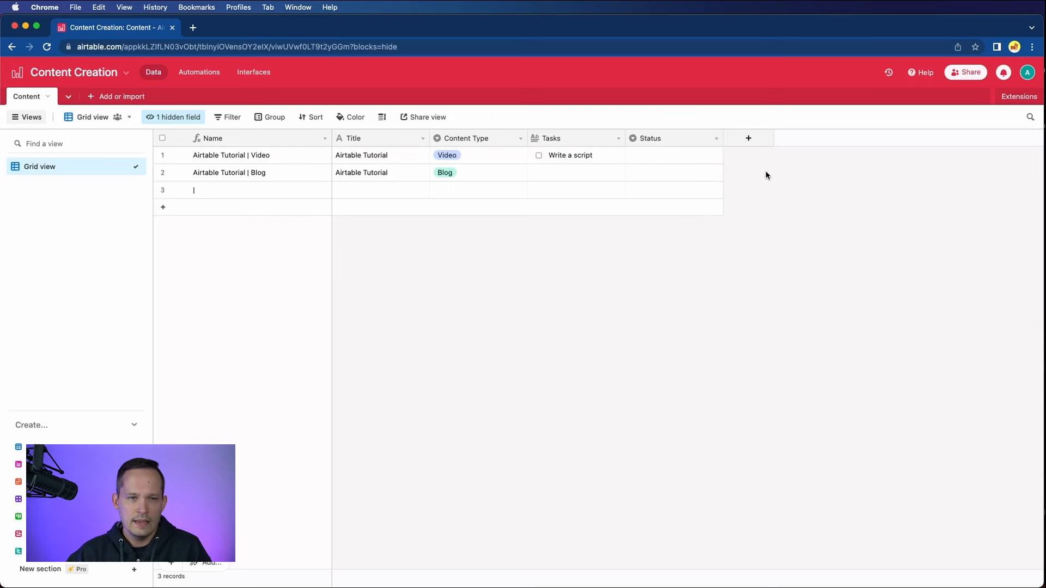
Create a Date field named Published Date with the Local date format
{"action": "left_click", "coordinate": [749, 139]}
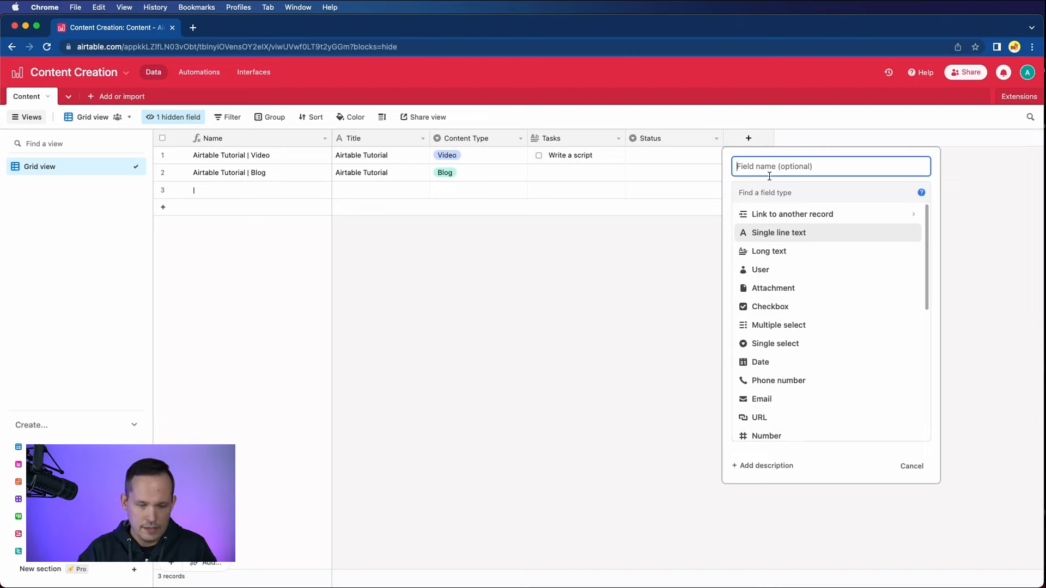
{"action": "left_click", "coordinate": [753, 190]}
{"action": "type", "text": "d"}
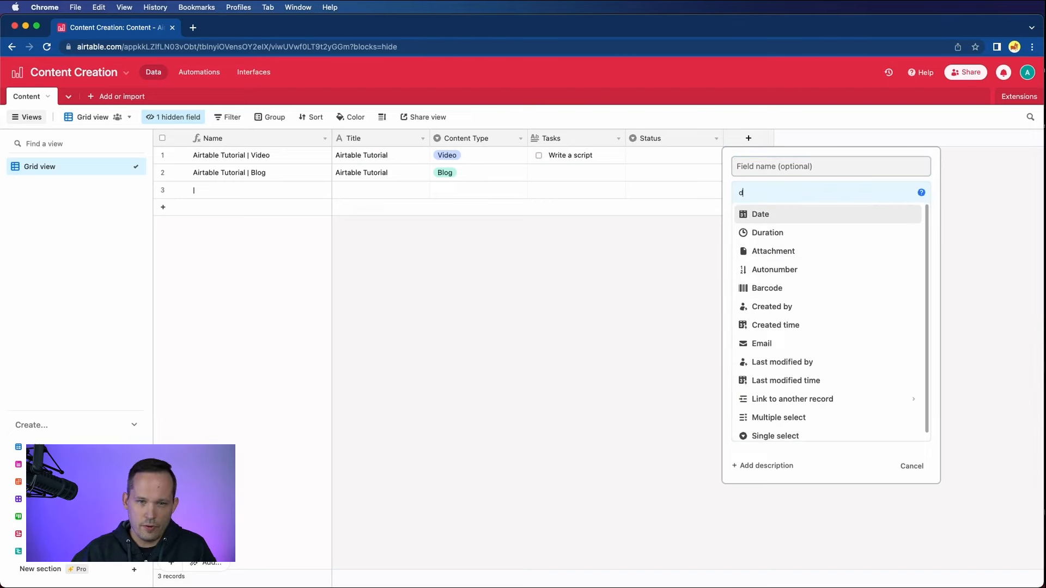
{"action": "left_click", "coordinate": [761, 213]}
{"action": "left_click", "coordinate": [771, 165]}
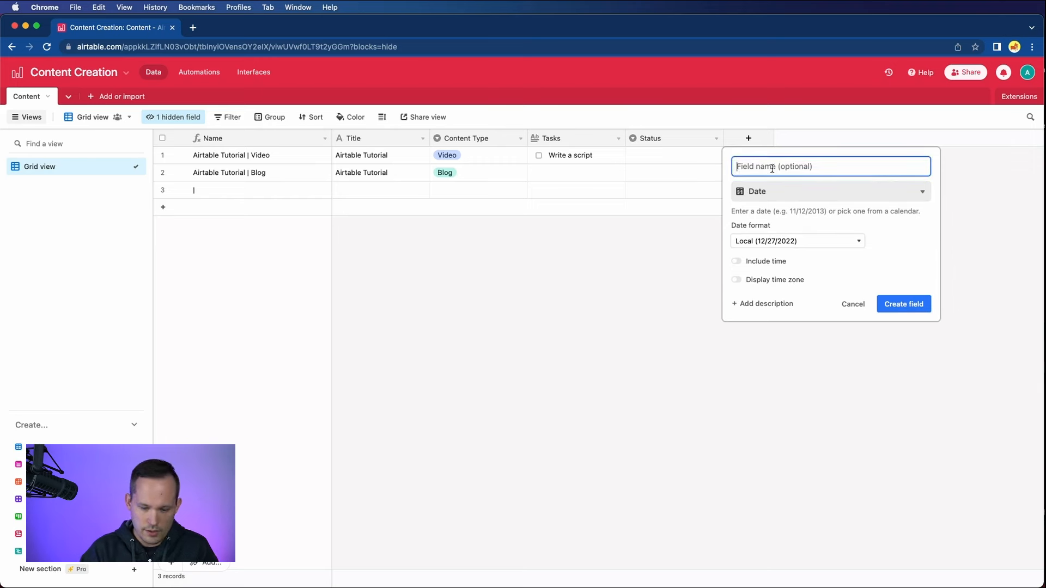
{"action": "type", "text": "Published Date"}
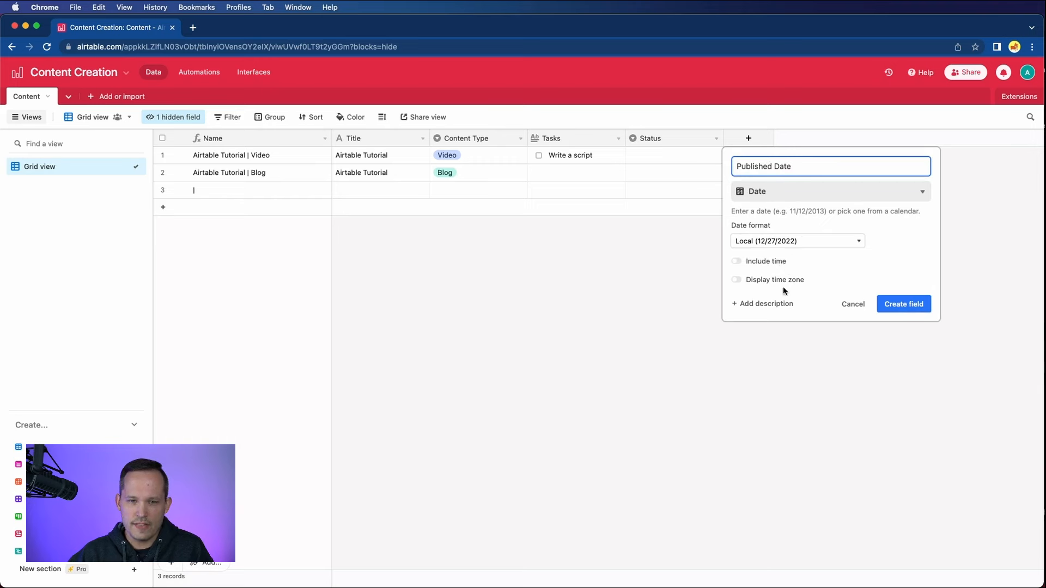
{"action": "left_click", "coordinate": [902, 315]}
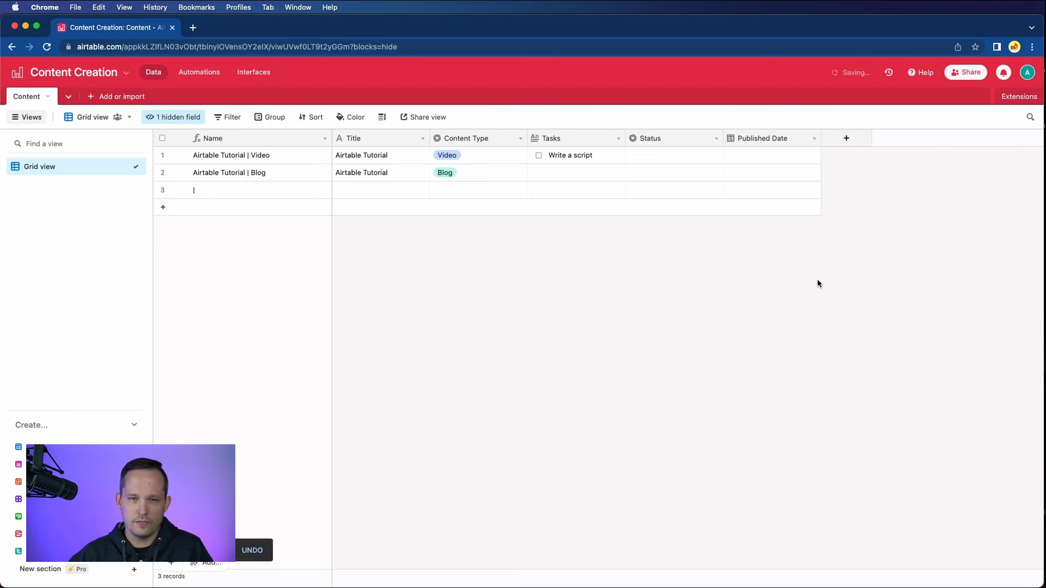
Set the Published Date to 12/30/2022 for the Video record and 1/11/2023 for the Blog record
{"action": "left_click", "coordinate": [787, 155]}
{"action": "left_click", "coordinate": [807, 159]}
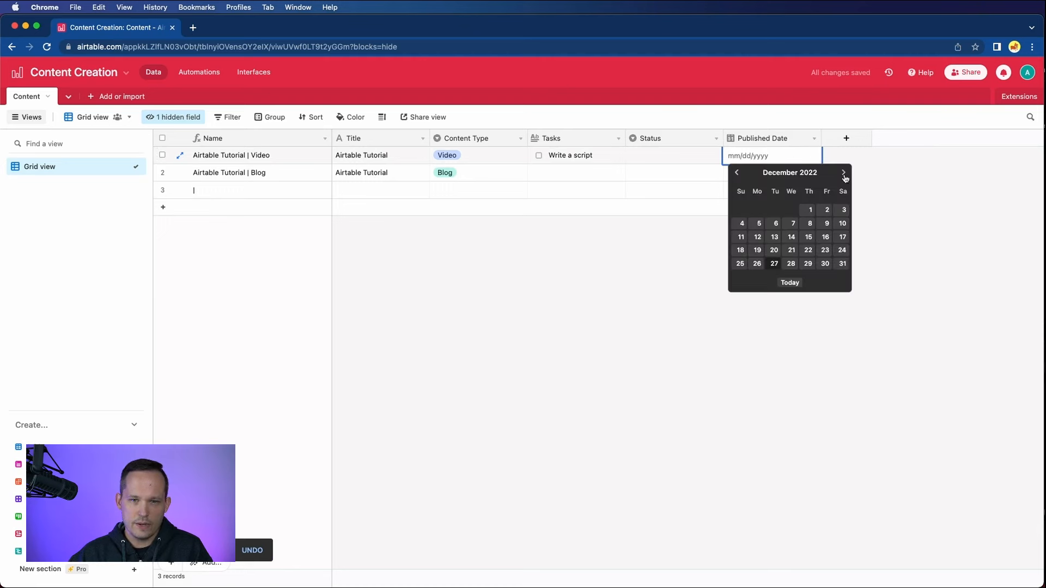
{"action": "left_click", "coordinate": [826, 264]}
{"action": "double_click", "coordinate": [792, 174]}
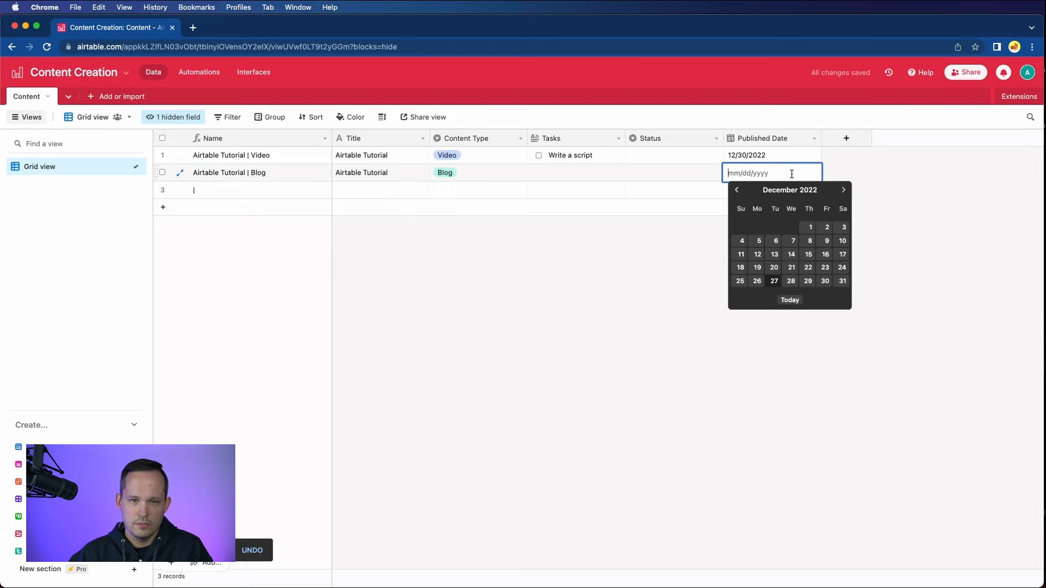
{"action": "left_click", "coordinate": [843, 189]}
{"action": "left_click", "coordinate": [792, 243]}
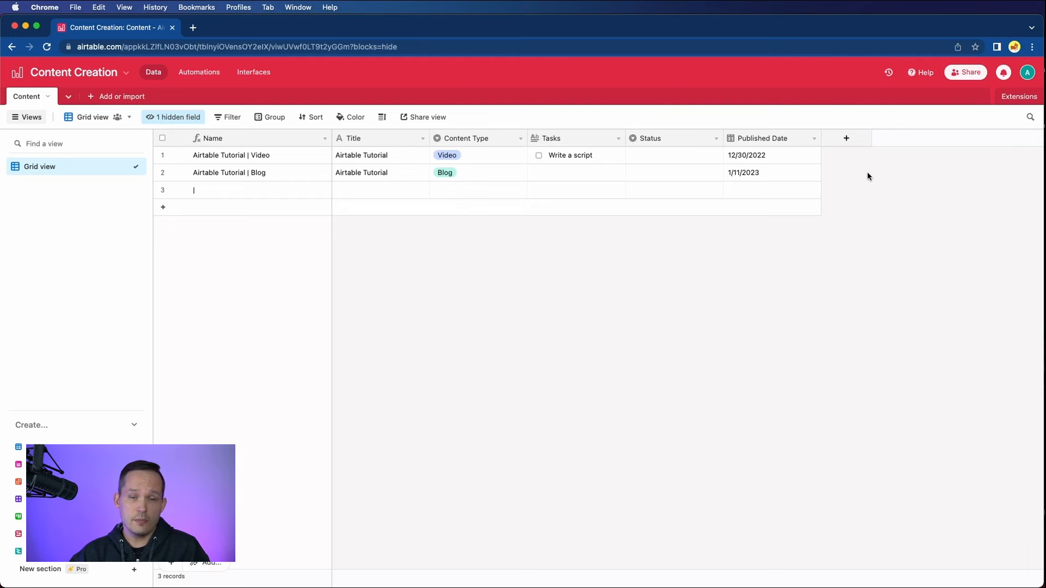
Add a new field of type Formula to the Content table and name it Days Remaining
{"action": "left_click", "coordinate": [847, 142]}
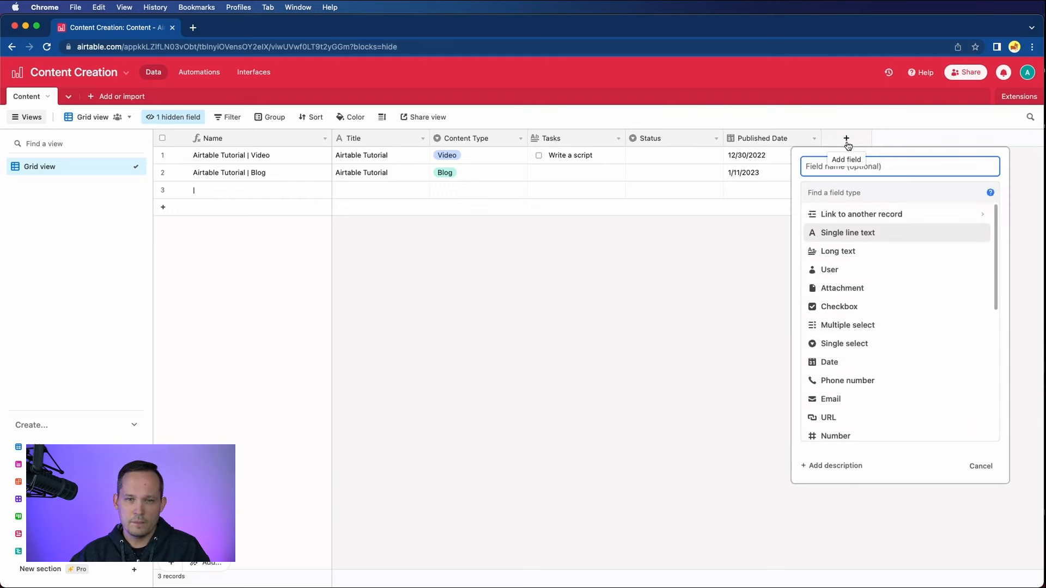
{"action": "left_click", "coordinate": [822, 192]}
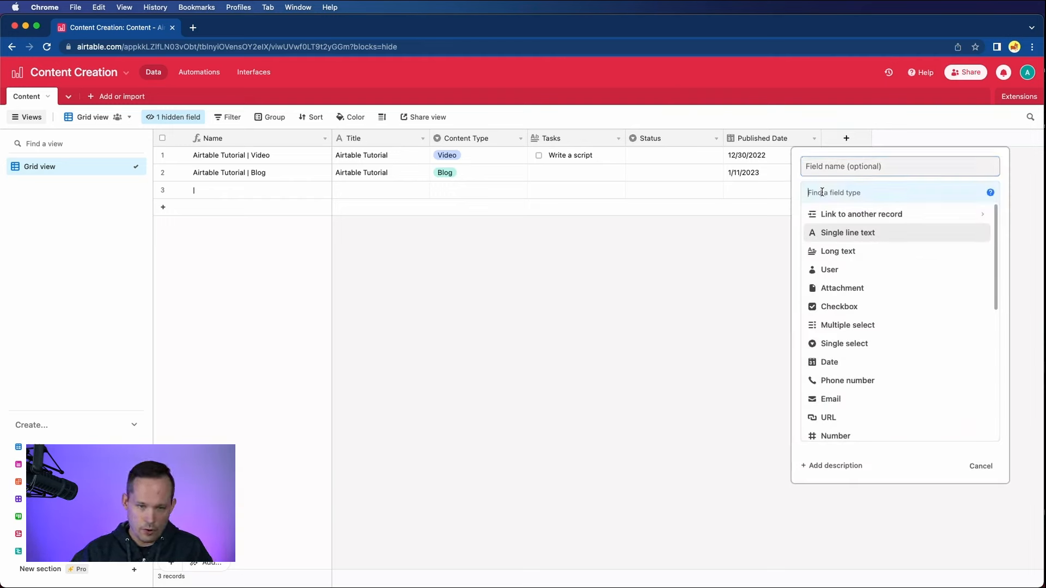
{"action": "type", "text": "formul"}
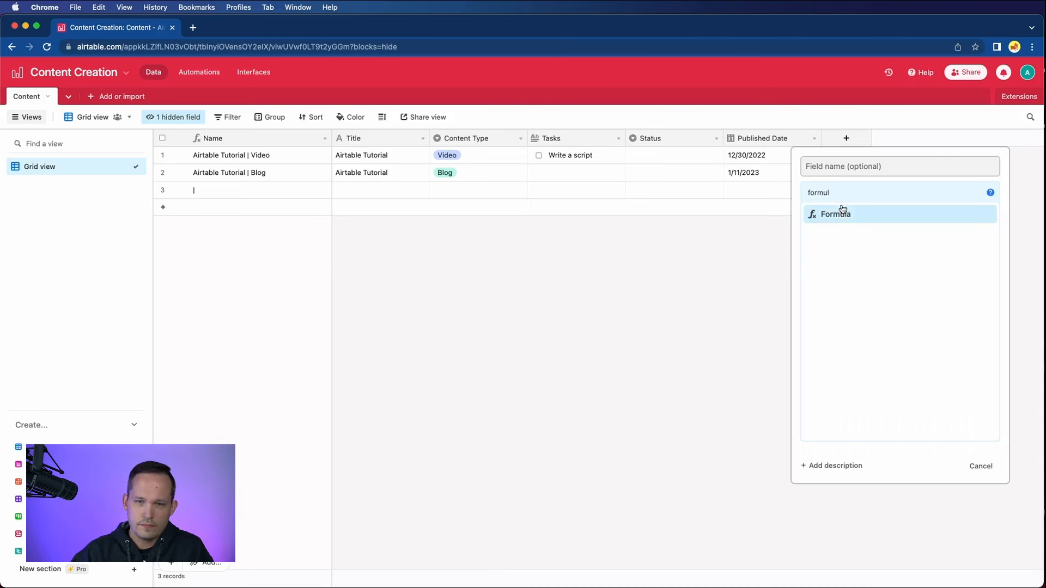
{"action": "left_click", "coordinate": [842, 210]}
{"action": "left_click", "coordinate": [843, 167]}
{"action": "type", "text": "Day"}
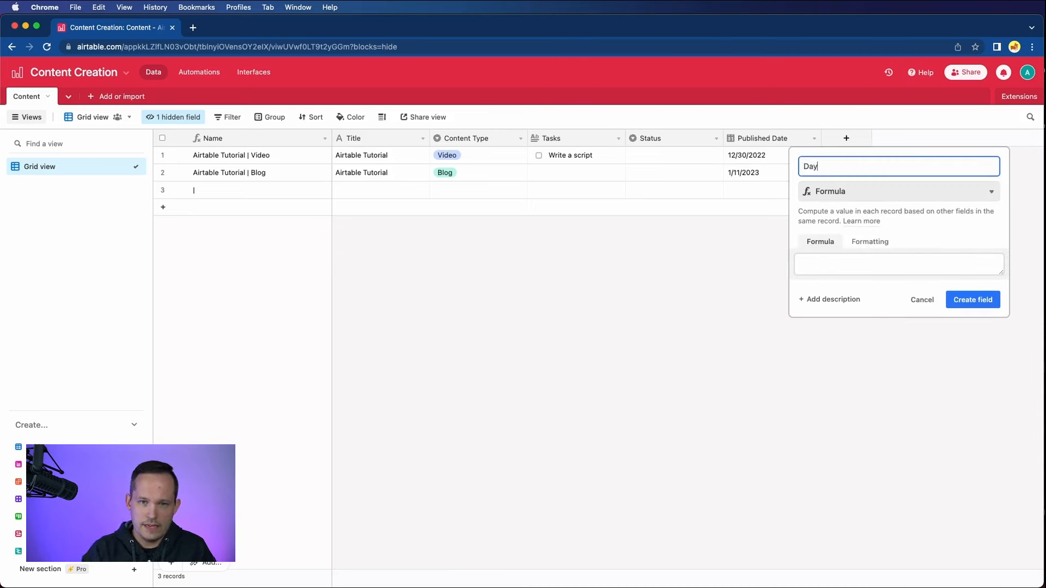
{"action": "type", "text": "s Remaining"}
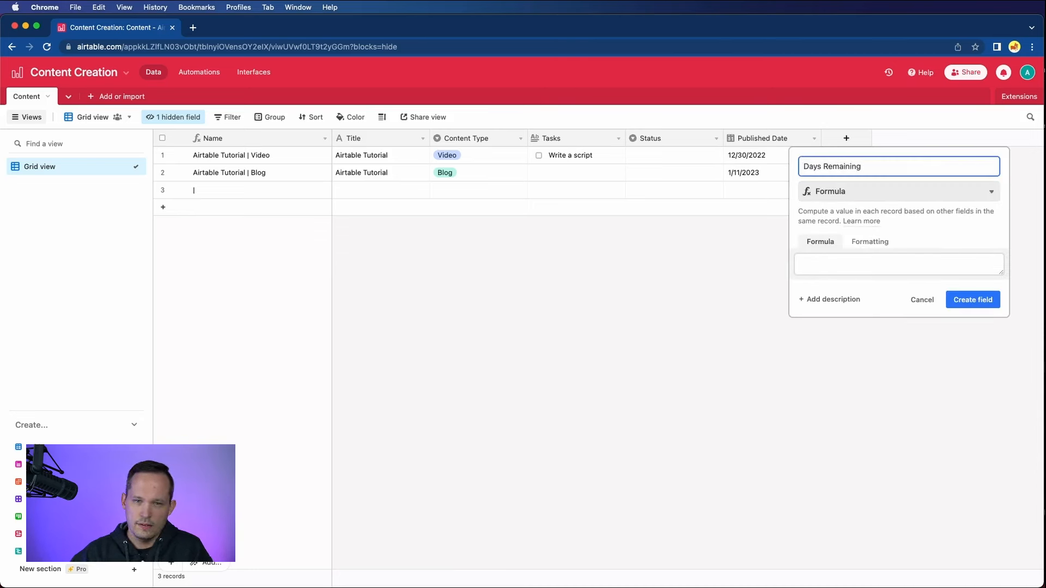
Enter the formula DATETIME_DIFF({Published Date}, TODAY(), 'days') for Days Remaining and create the field
{"action": "left_click", "coordinate": [810, 260]}
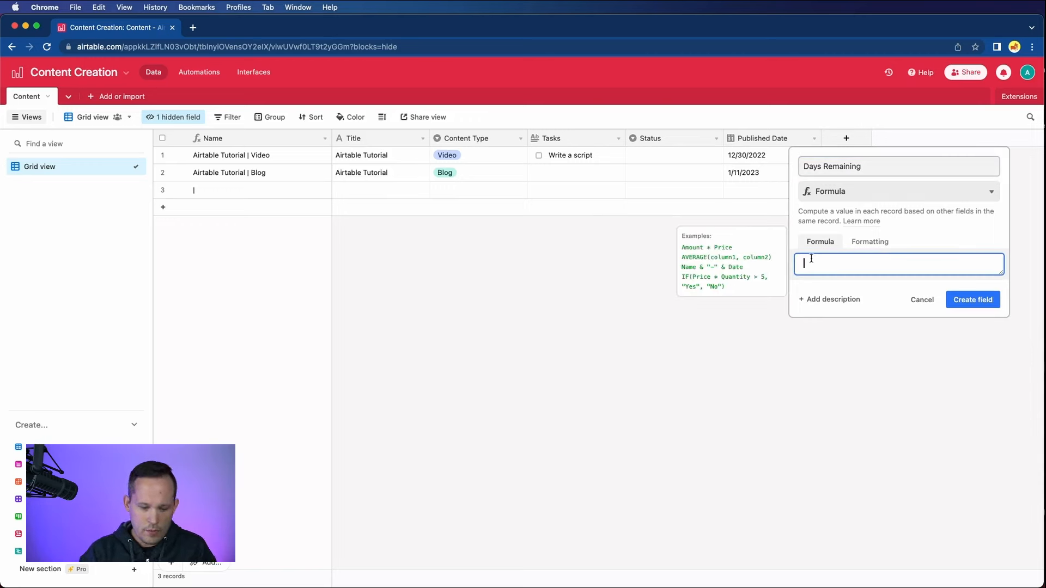
{"action": "type", "text": "Date"}
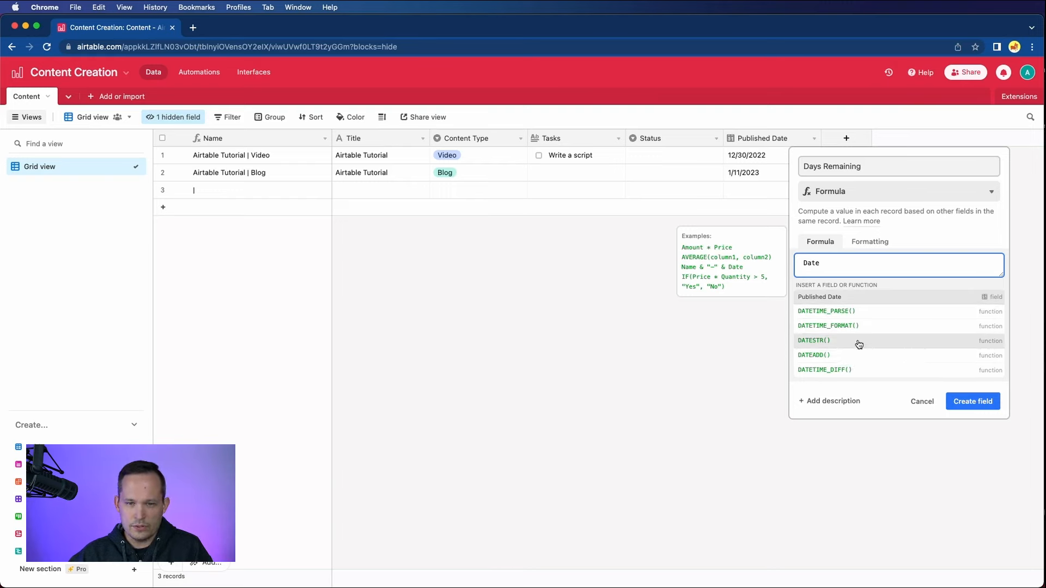
{"action": "left_click", "coordinate": [849, 371]}
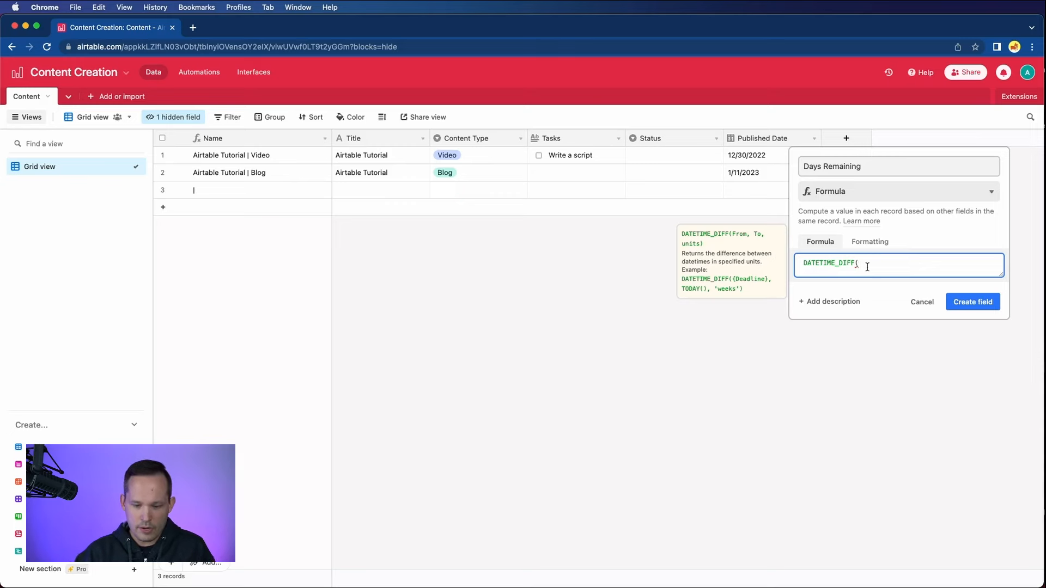
{"action": "type", "text": "{Pub"}
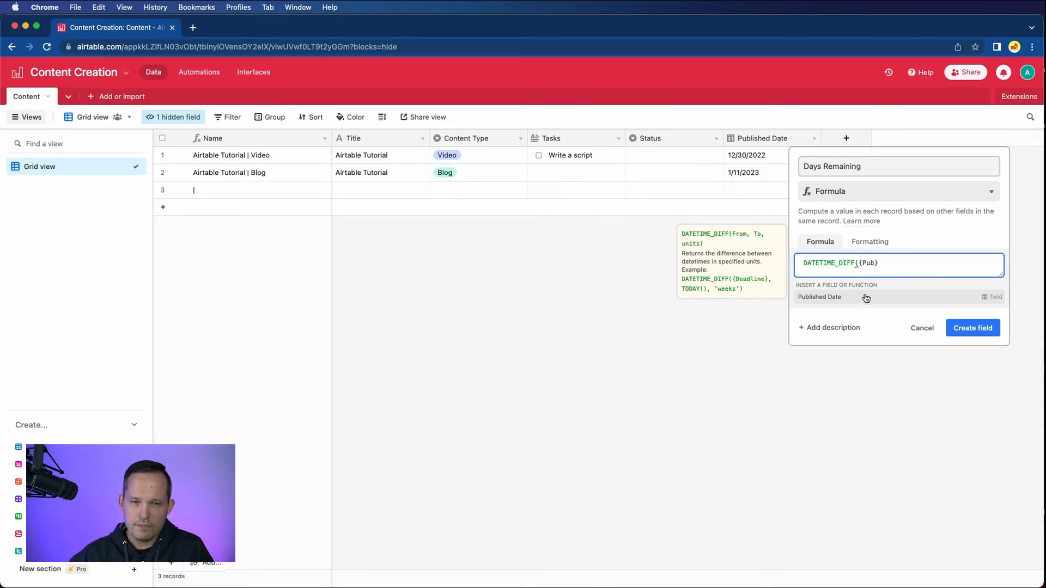
{"action": "left_click", "coordinate": [866, 298]}
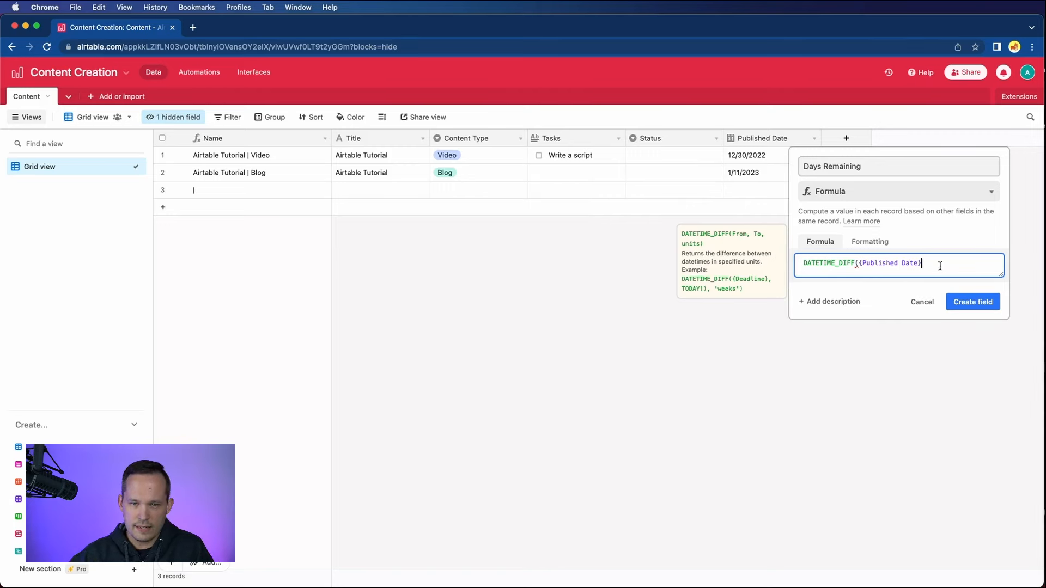
{"action": "type", "text": ", TODAY"}
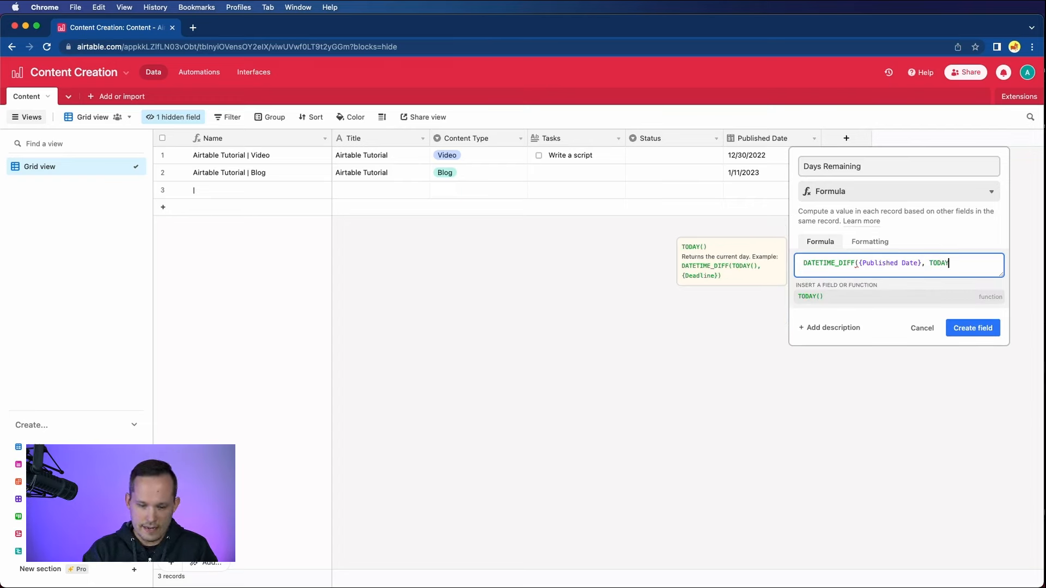
{"action": "type", "text": "()"}
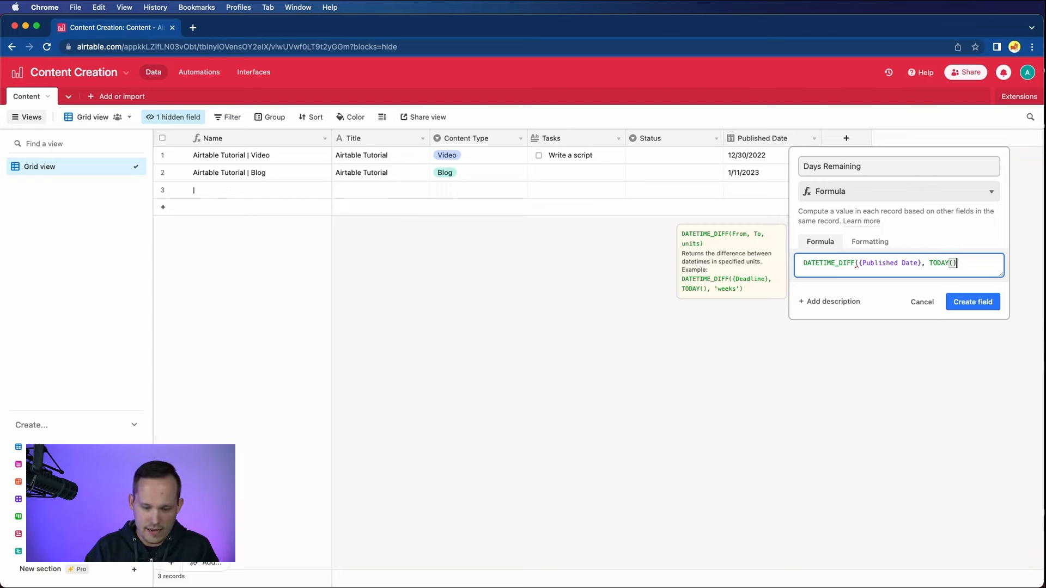
{"action": "type", "text": ", 'day"}
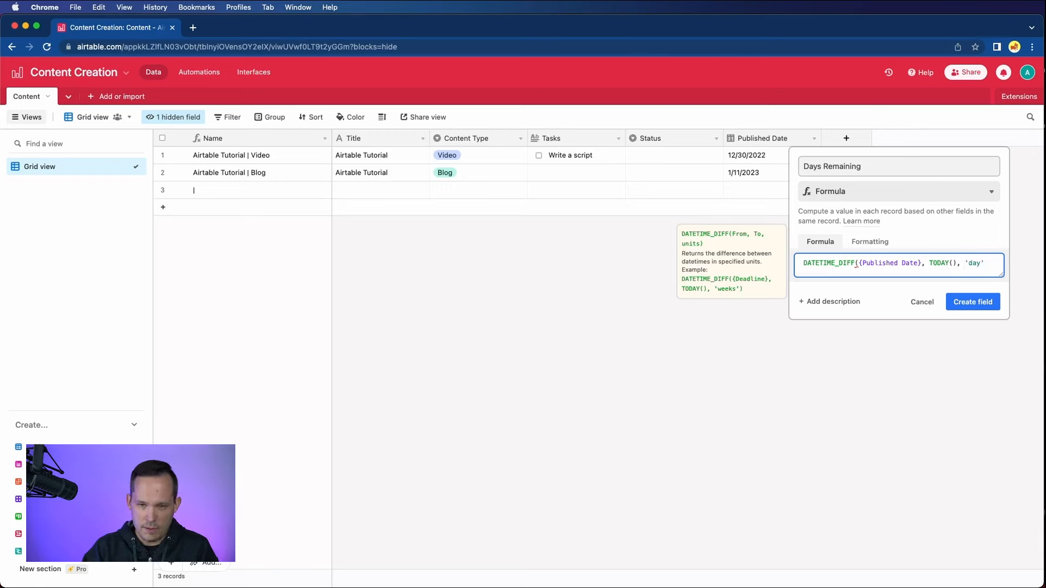
{"action": "type", "text": "s'"}
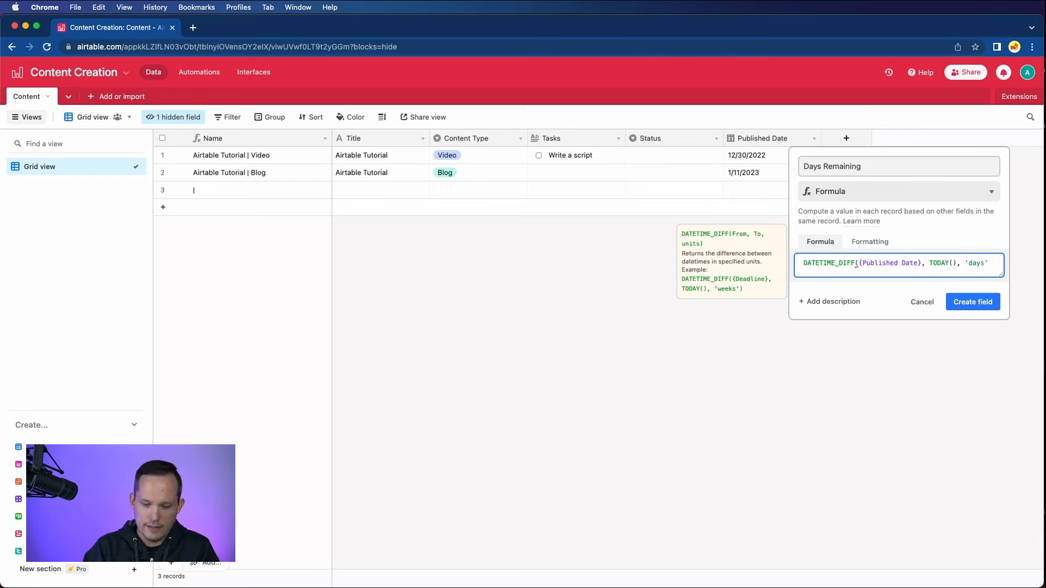
{"action": "type", "text": ")"}
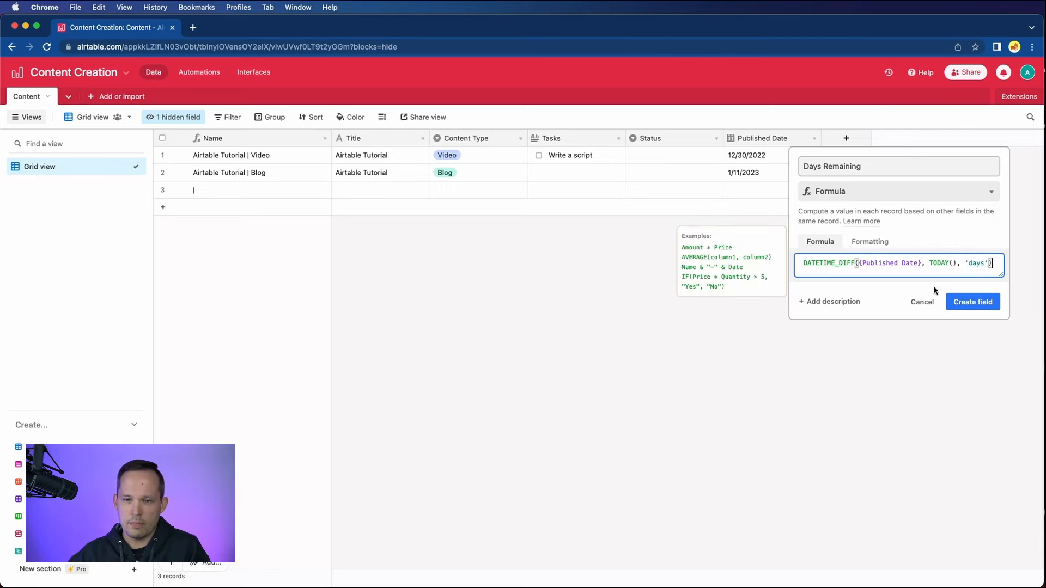
{"action": "left_click", "coordinate": [963, 302]}
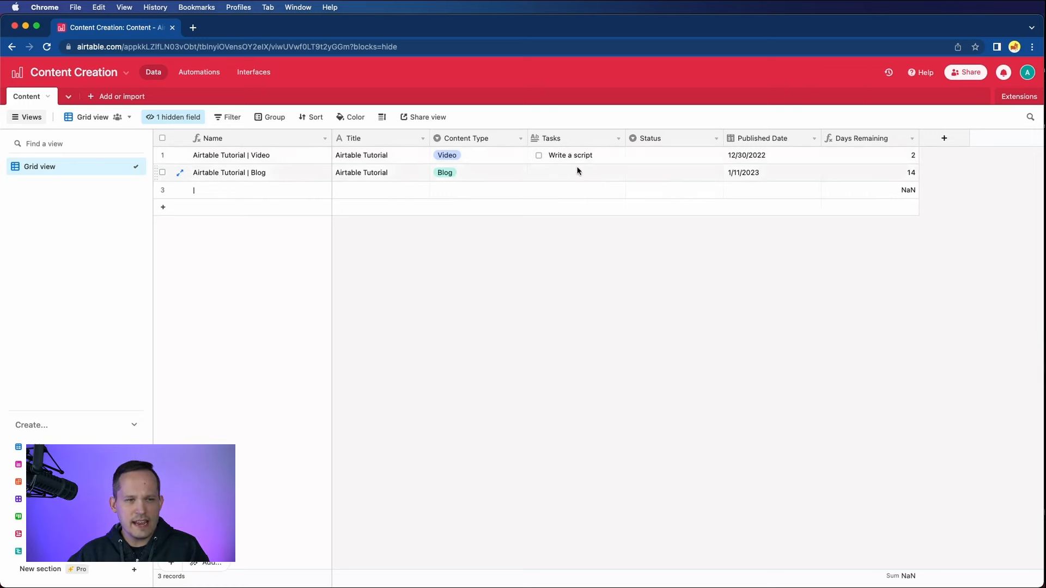
Review the task checklist in the expanded Video record, close it, and check the Blog record's Tasks cell
{"action": "left_click", "coordinate": [180, 155]}
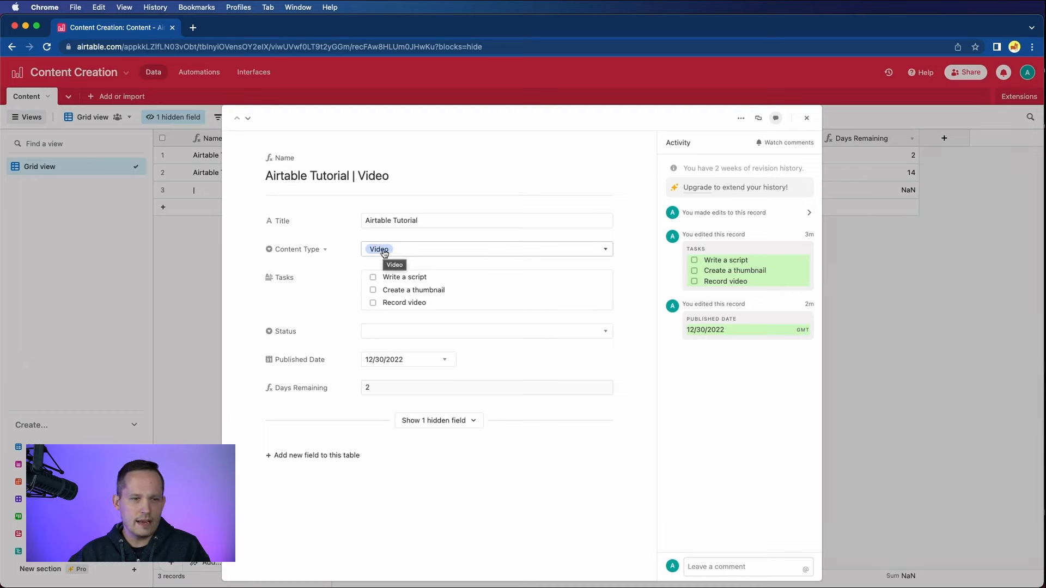
{"action": "left_click_drag", "start_coordinate": [434, 304], "coordinate": [349, 275]}
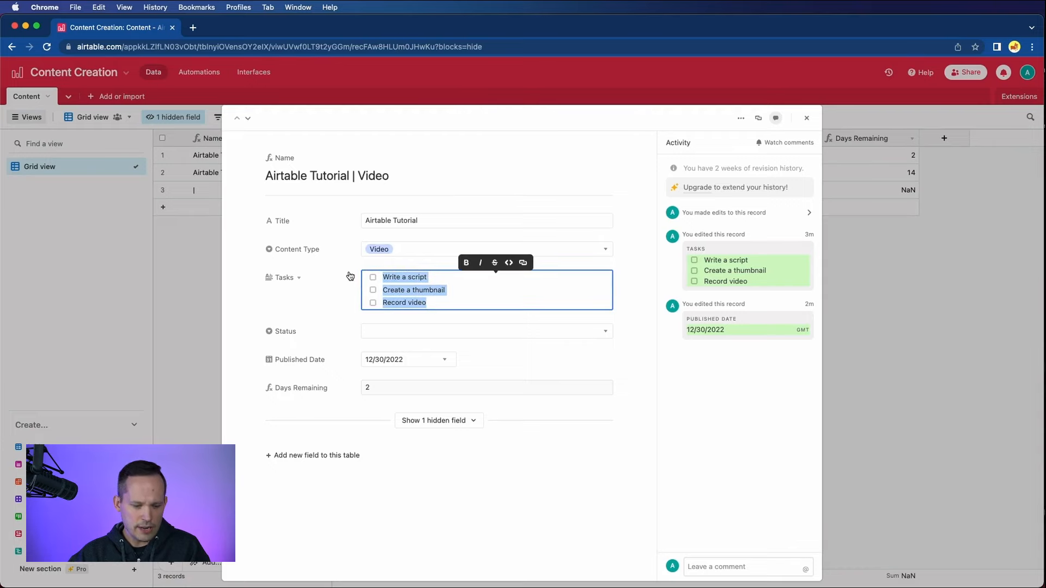
{"action": "left_click", "coordinate": [807, 120]}
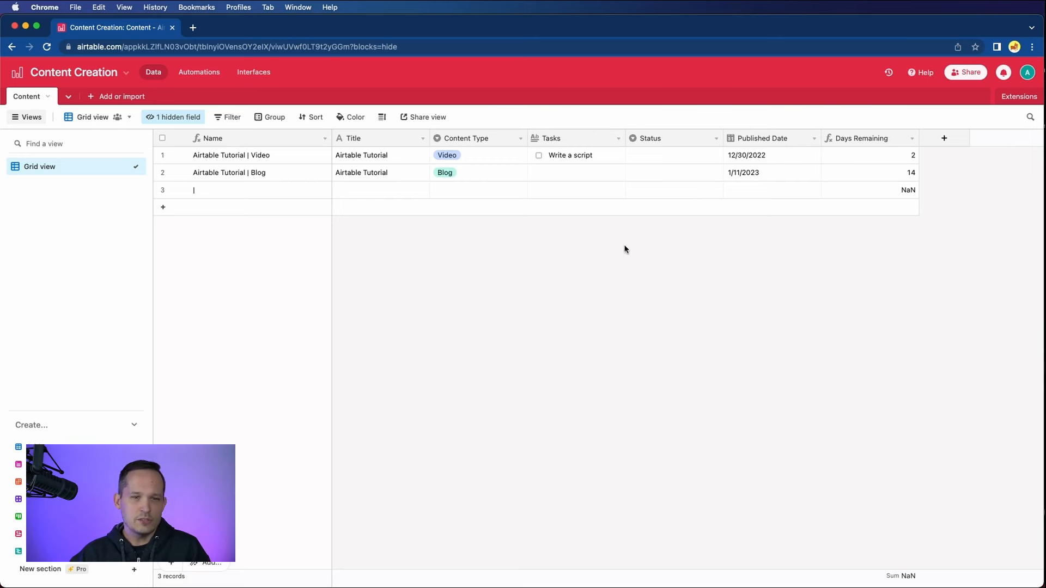
{"action": "left_click", "coordinate": [578, 174]}
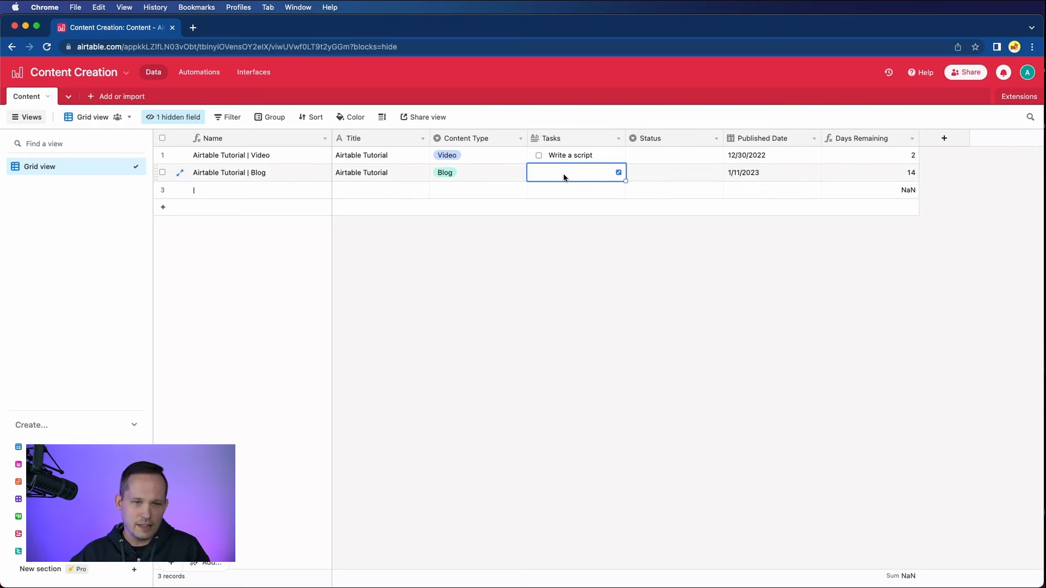
{"action": "left_click", "coordinate": [570, 284]}
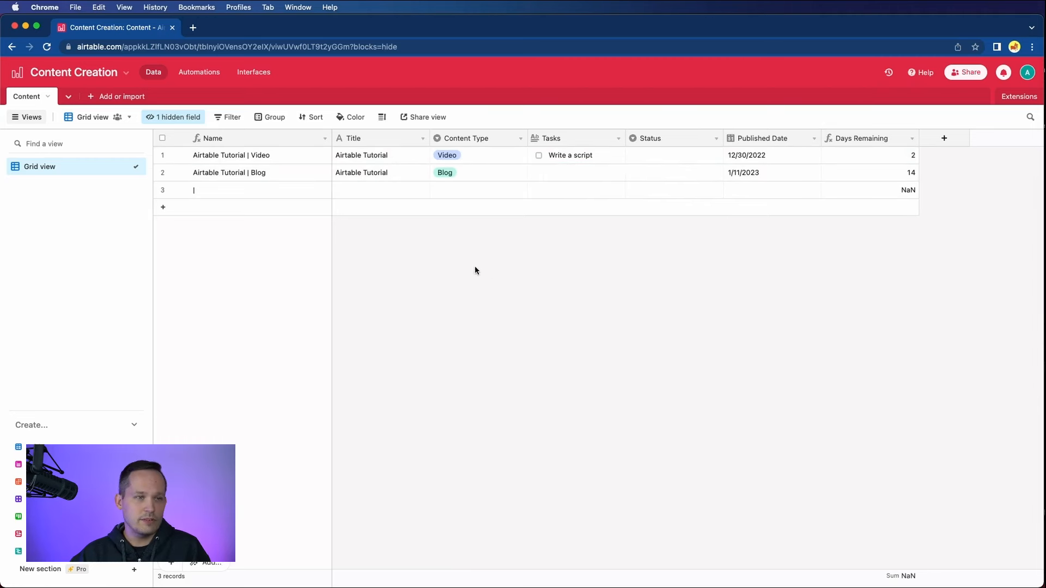
Start an automation with the trigger "When record matches conditions" on the Content table
{"action": "left_click", "coordinate": [198, 76]}
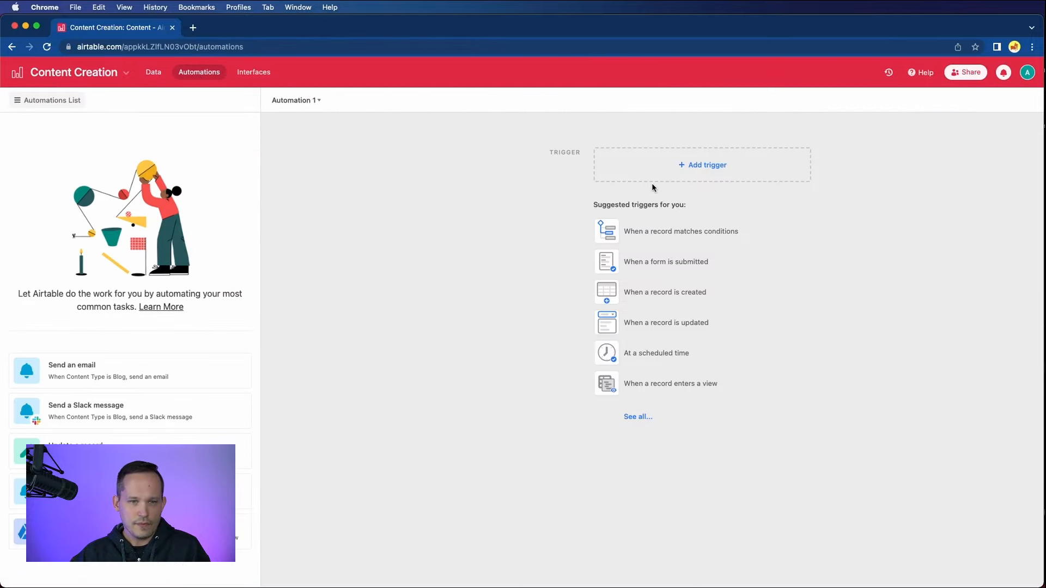
{"action": "left_click", "coordinate": [693, 170]}
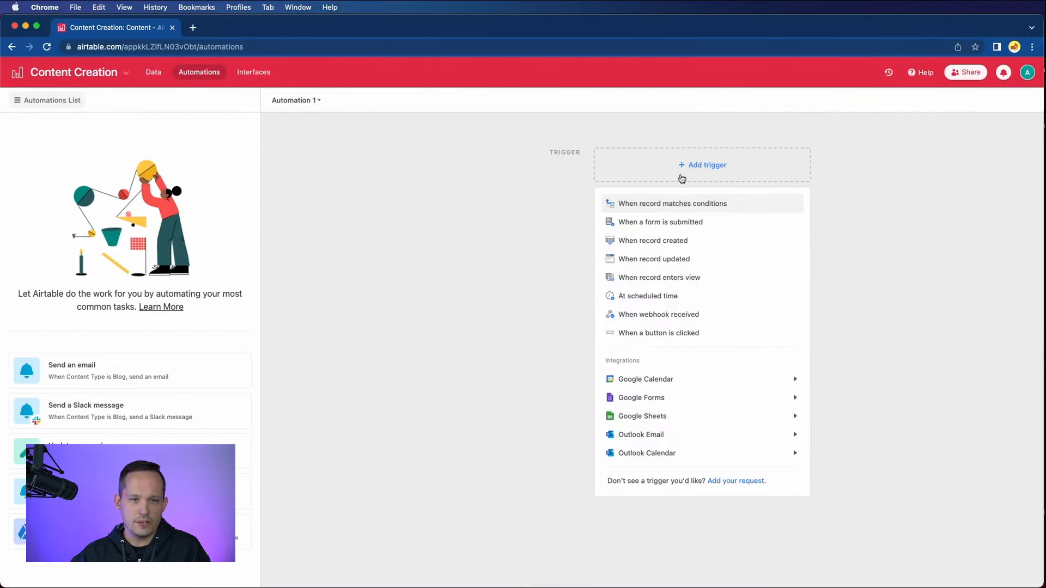
{"action": "left_click", "coordinate": [704, 204]}
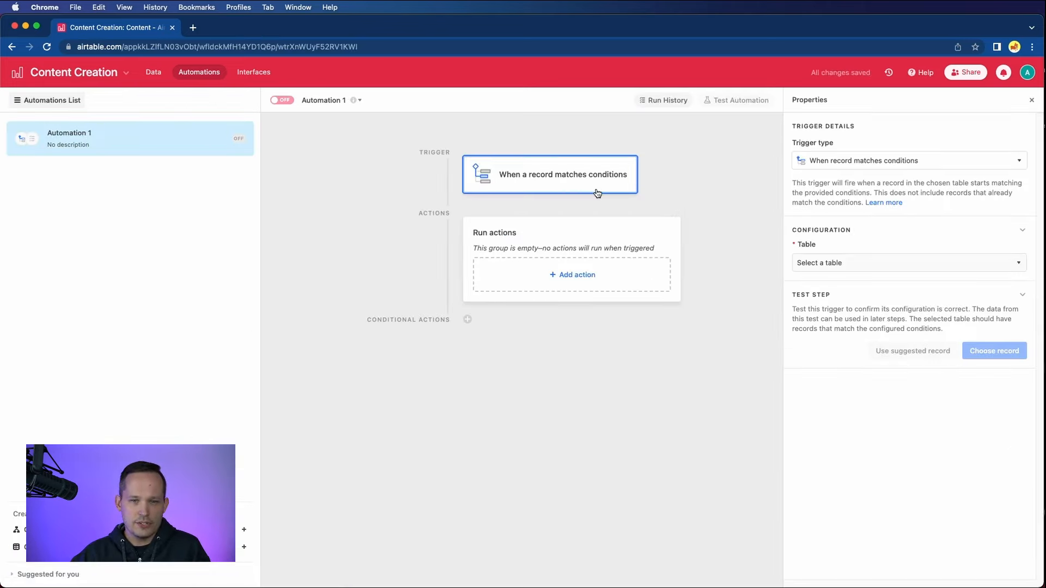
{"action": "left_click", "coordinate": [847, 267]}
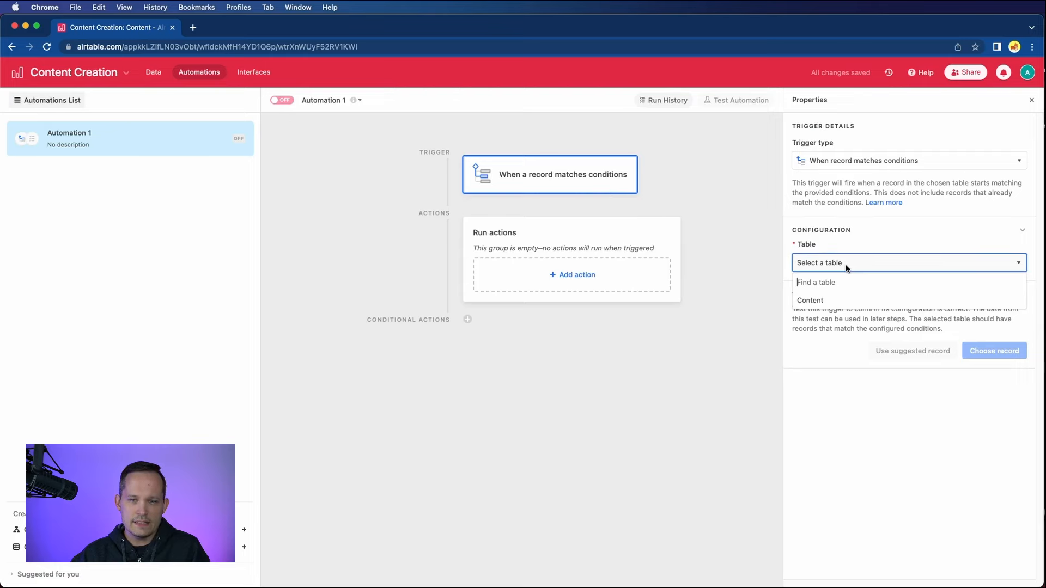
{"action": "left_click", "coordinate": [833, 306]}
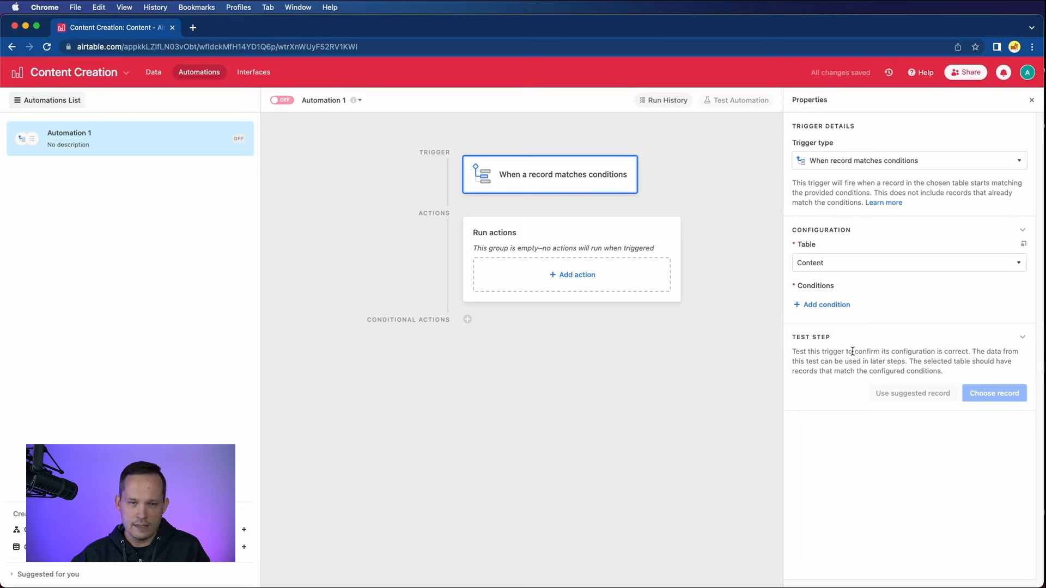
Add a trigger condition requiring Content Type to be Video
{"action": "left_click", "coordinate": [831, 305]}
{"action": "left_click", "coordinate": [843, 306]}
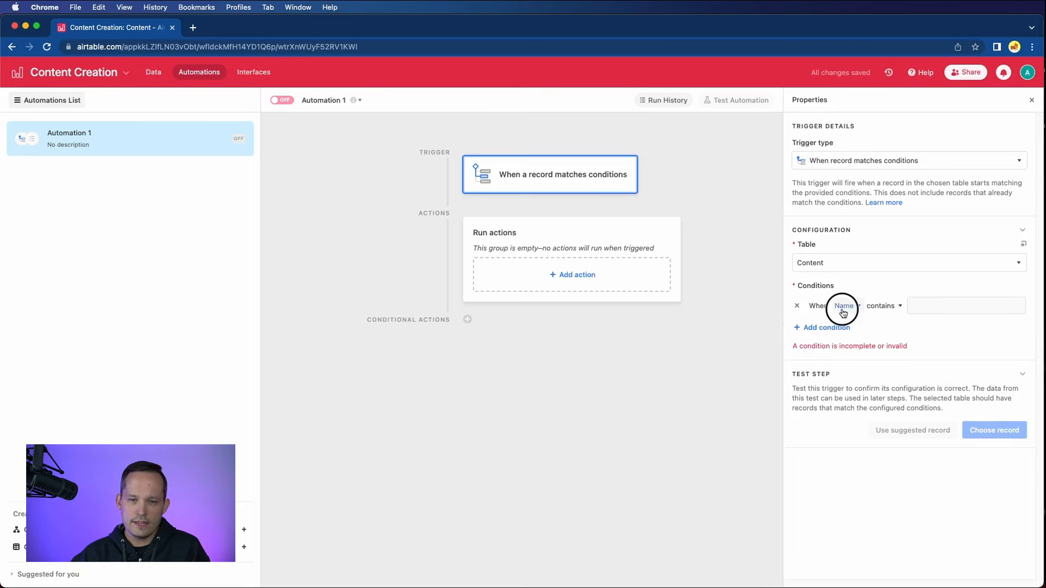
{"action": "left_click", "coordinate": [885, 378]}
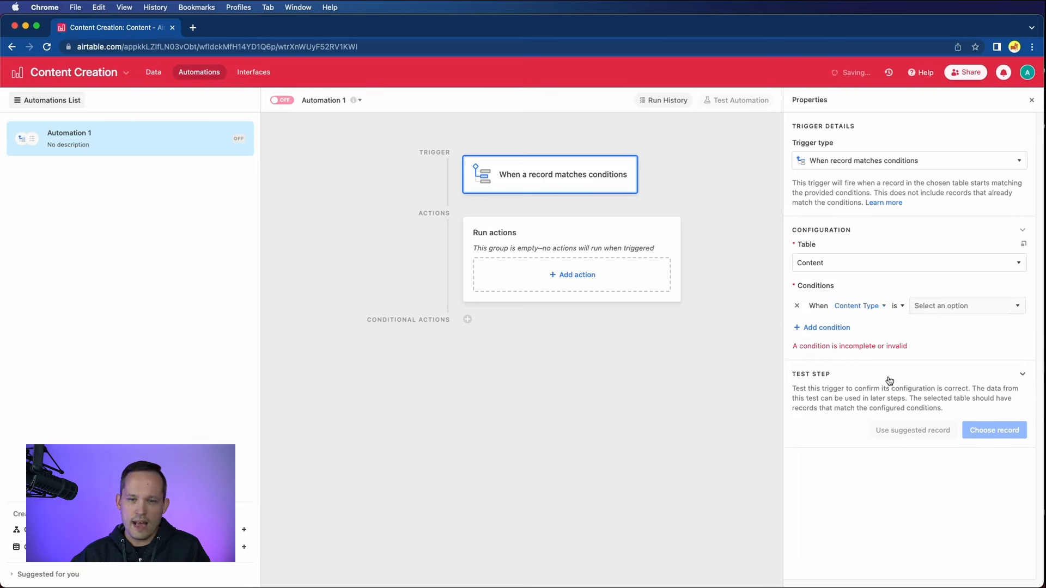
{"action": "left_click", "coordinate": [942, 308]}
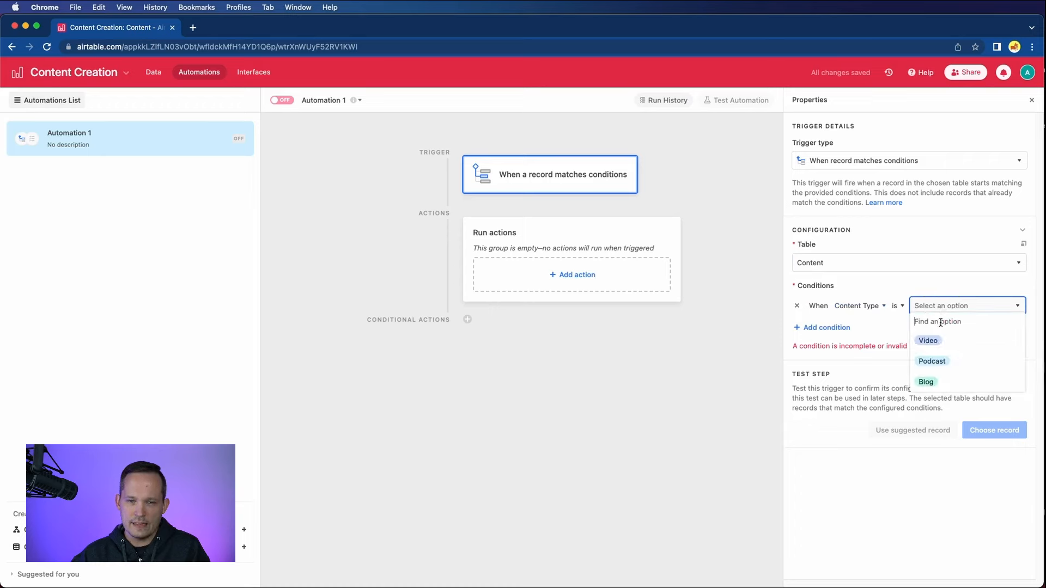
{"action": "left_click", "coordinate": [940, 340]}
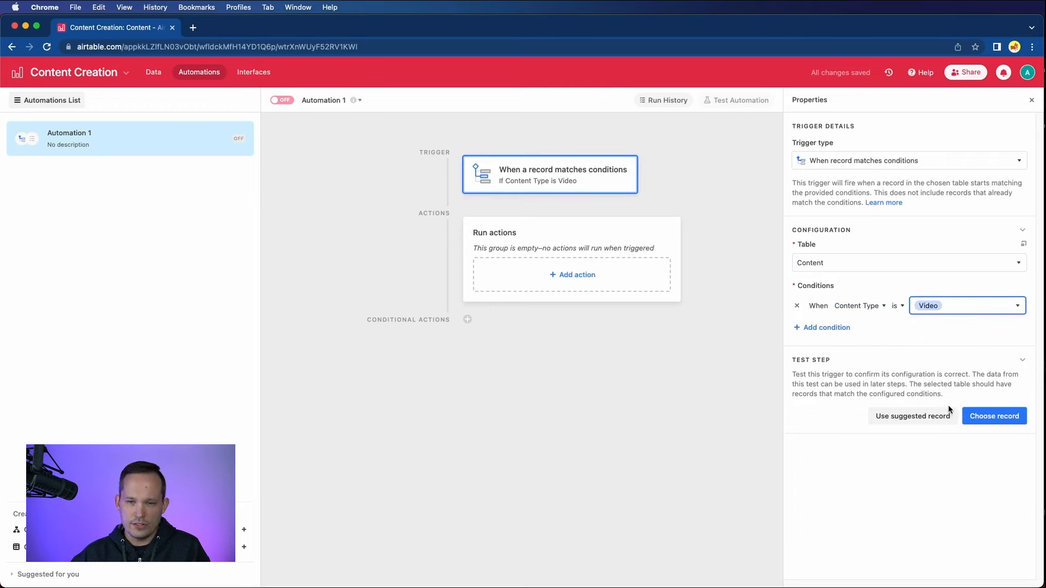
Test the trigger with the Airtable Tutorial | Video record and review the test results
{"action": "left_click", "coordinate": [992, 417]}
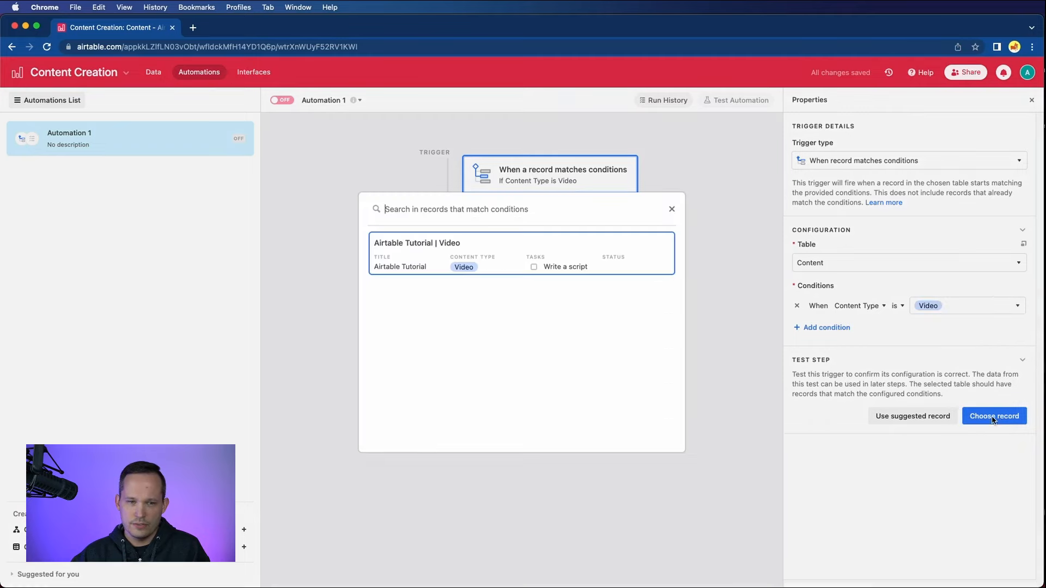
{"action": "left_click", "coordinate": [419, 248]}
{"action": "scroll", "coordinate": [883, 390], "scroll_direction": "down", "scroll_amount": 3}
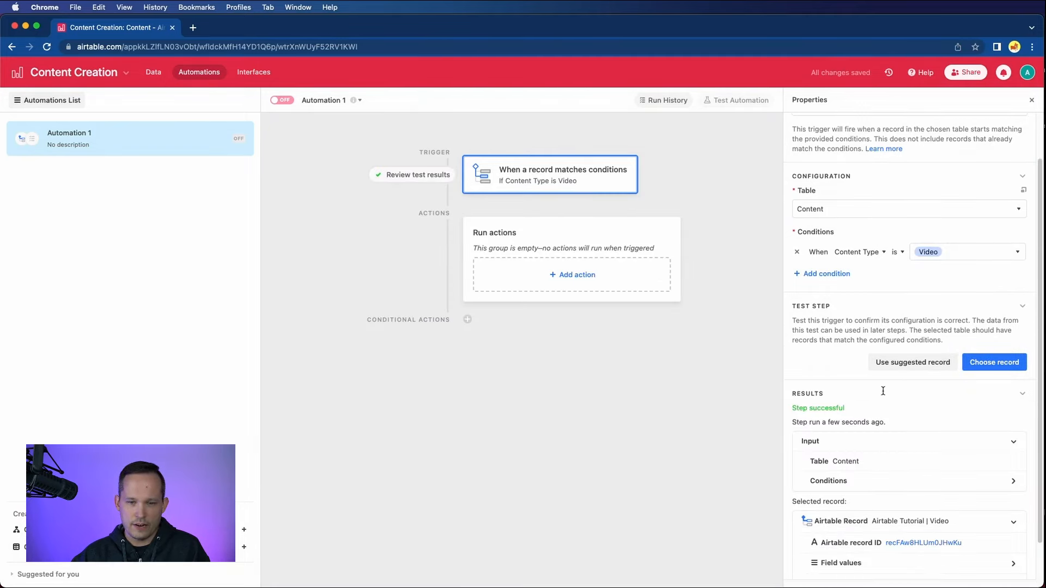
Look through the available automation actions and integrations, and add an Update record action
{"action": "left_click", "coordinate": [571, 277]}
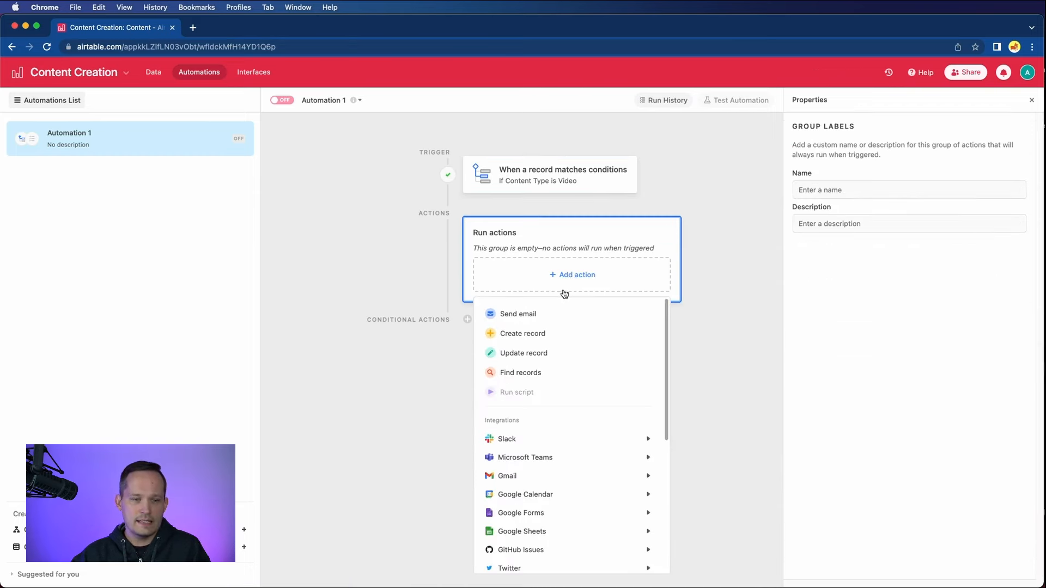
{"action": "scroll", "coordinate": [586, 367], "scroll_direction": "down", "scroll_amount": 4}
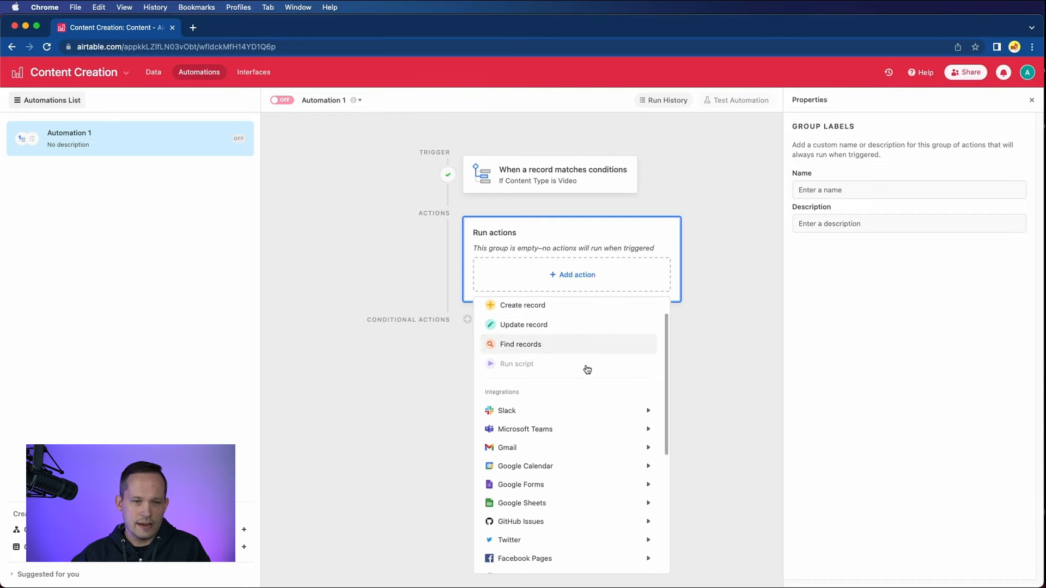
{"action": "scroll", "coordinate": [587, 370], "scroll_direction": "down", "scroll_amount": 5}
{"action": "scroll", "coordinate": [577, 404], "scroll_direction": "up", "scroll_amount": 10}
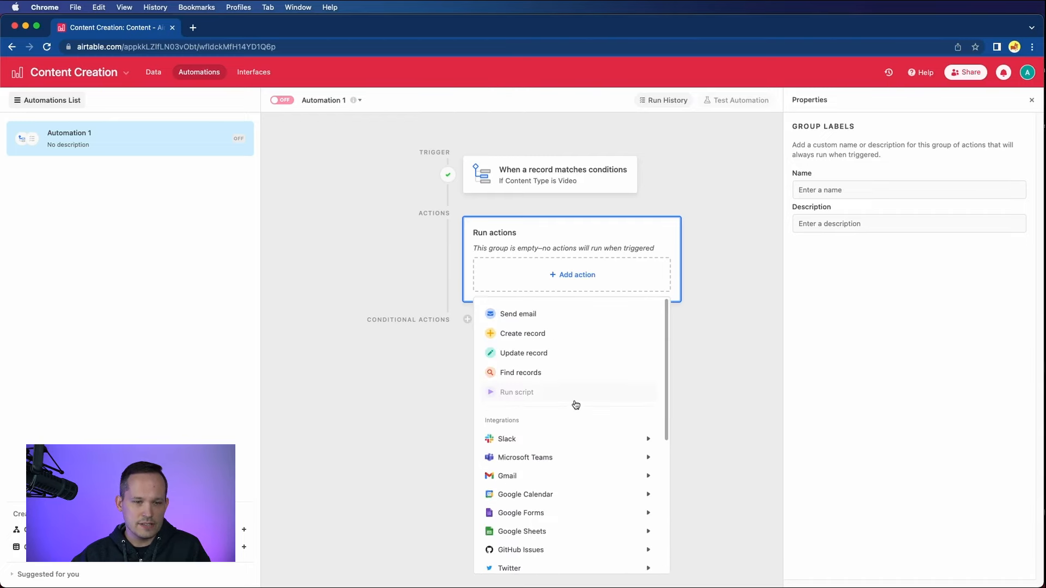
{"action": "scroll", "coordinate": [575, 405], "scroll_direction": "down", "scroll_amount": 2}
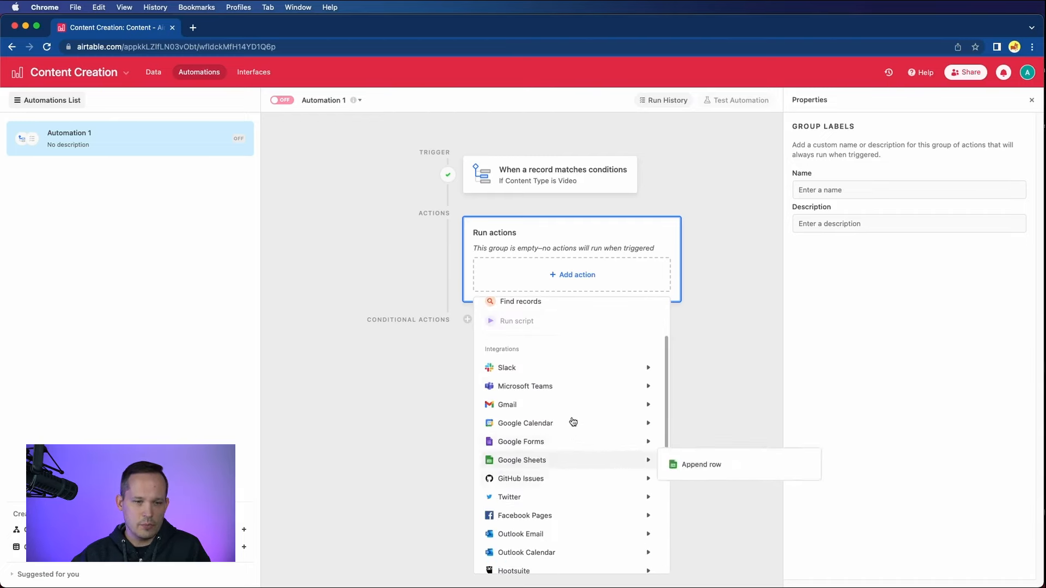
{"action": "scroll", "coordinate": [572, 423], "scroll_direction": "down", "scroll_amount": 3}
{"action": "mouse_move", "coordinate": [546, 398]}
{"action": "scroll", "coordinate": [546, 403], "scroll_direction": "down", "scroll_amount": 1}
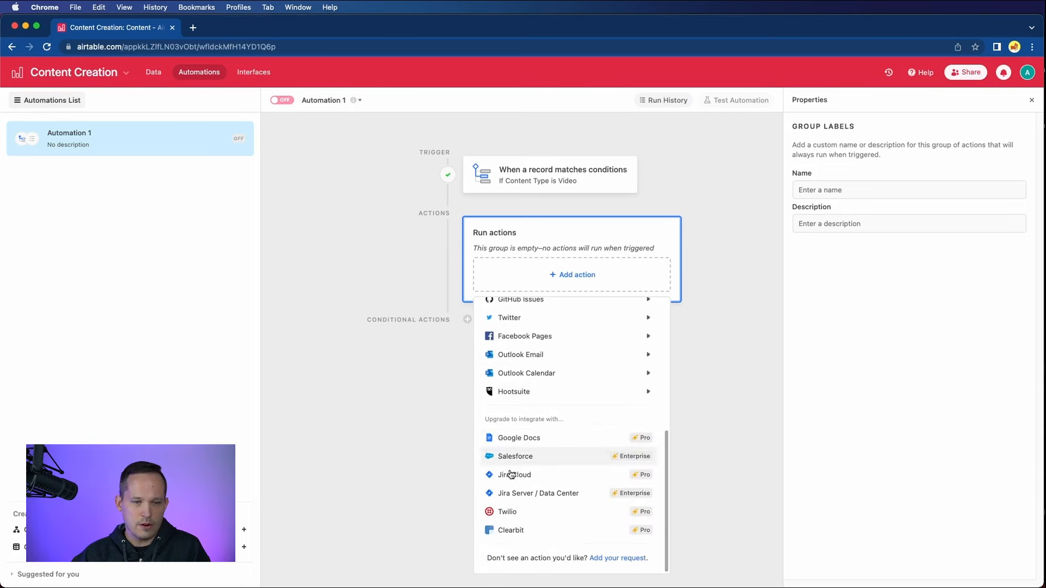
{"action": "scroll", "coordinate": [562, 456], "scroll_direction": "up", "scroll_amount": 11}
{"action": "mouse_move", "coordinate": [562, 441]}
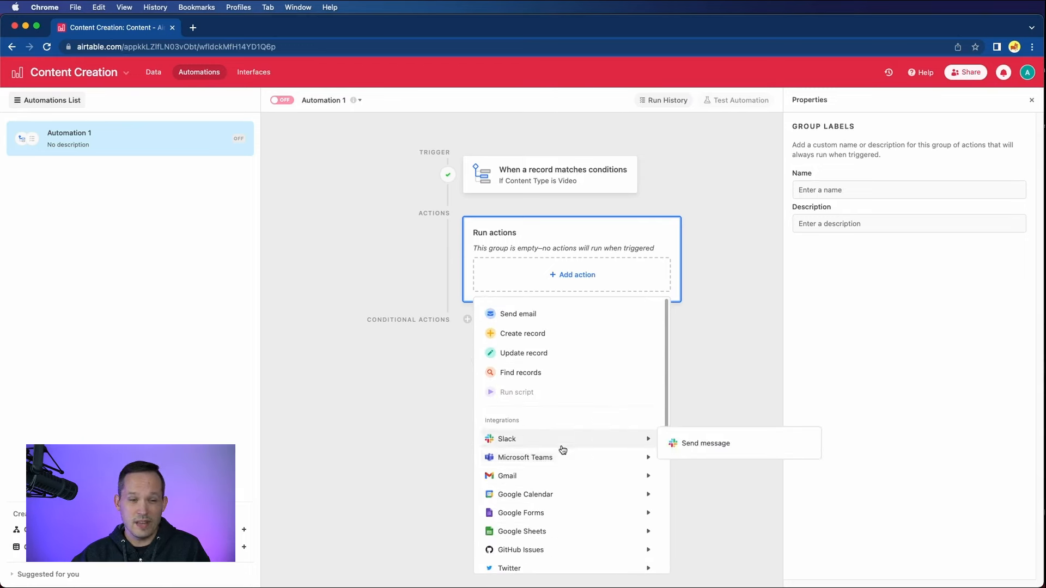
{"action": "left_click", "coordinate": [547, 358]}
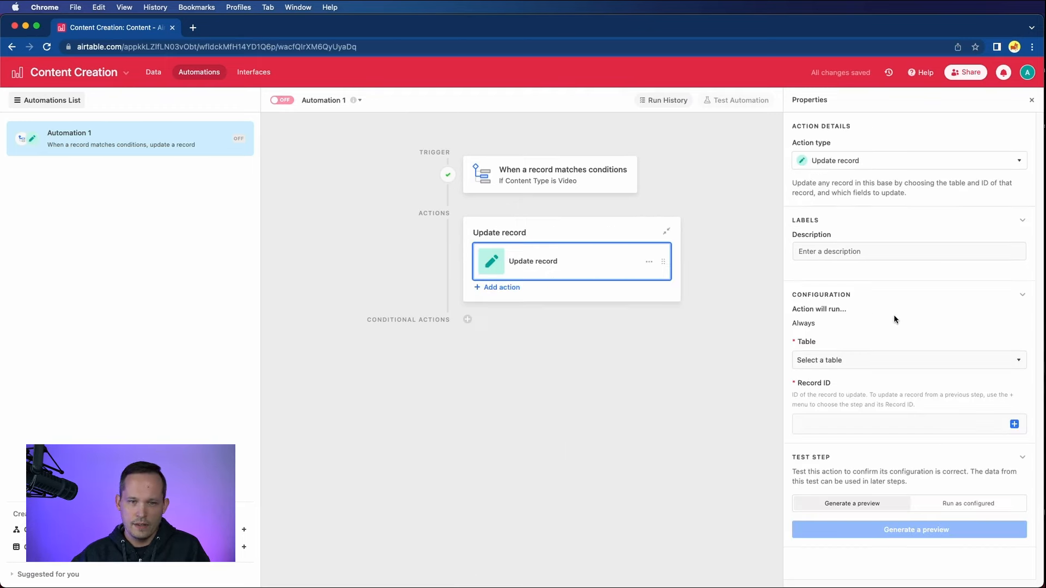
Set the update action's table to Content and its Record ID to the Airtable record ID from the trigger
{"action": "left_click", "coordinate": [861, 360]}
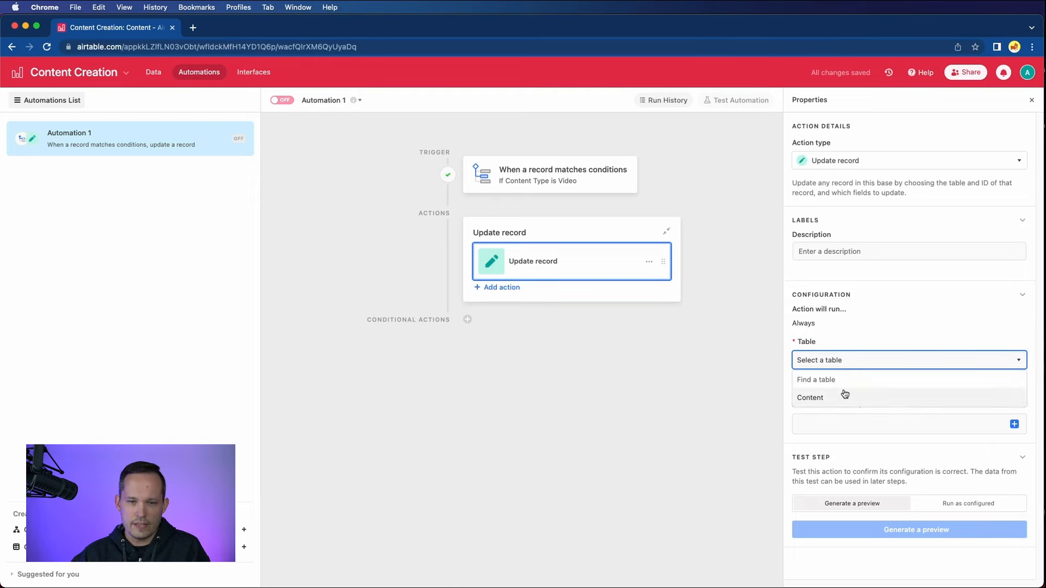
{"action": "left_click", "coordinate": [843, 396]}
{"action": "scroll", "coordinate": [869, 363], "scroll_direction": "down", "scroll_amount": 1}
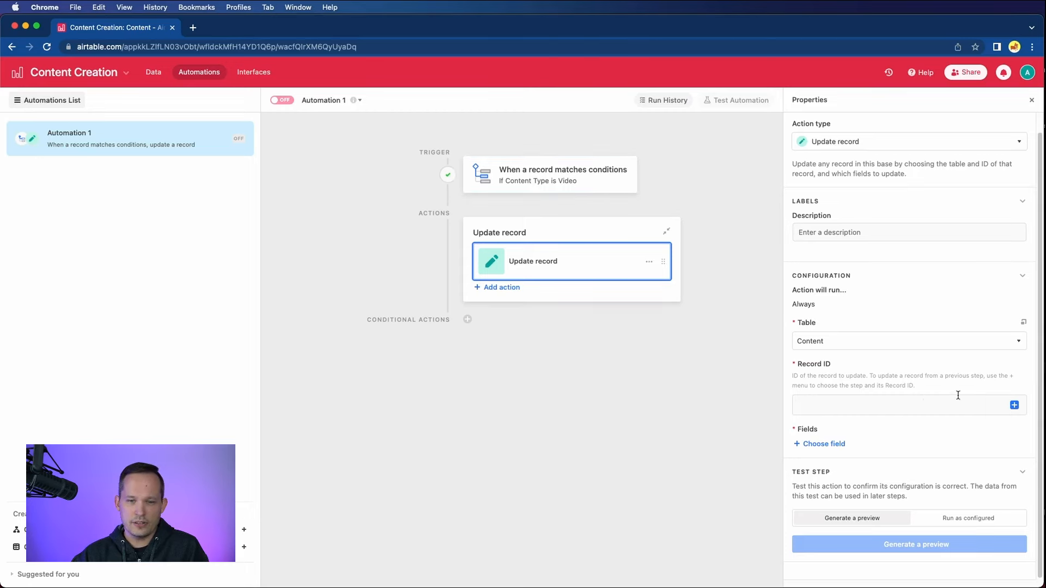
{"action": "left_click", "coordinate": [1014, 405]}
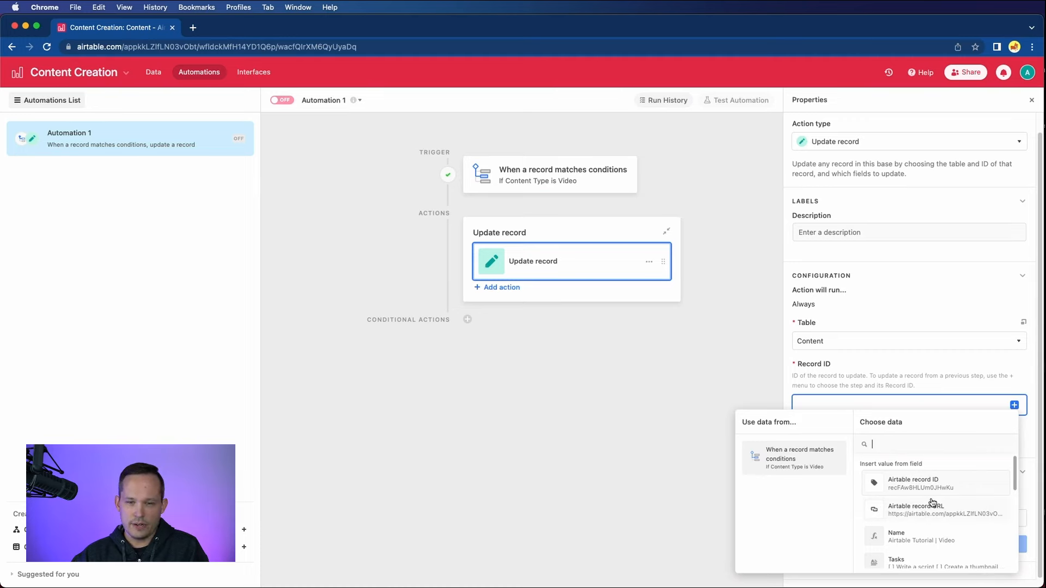
{"action": "scroll", "coordinate": [933, 503], "scroll_direction": "down", "scroll_amount": 1}
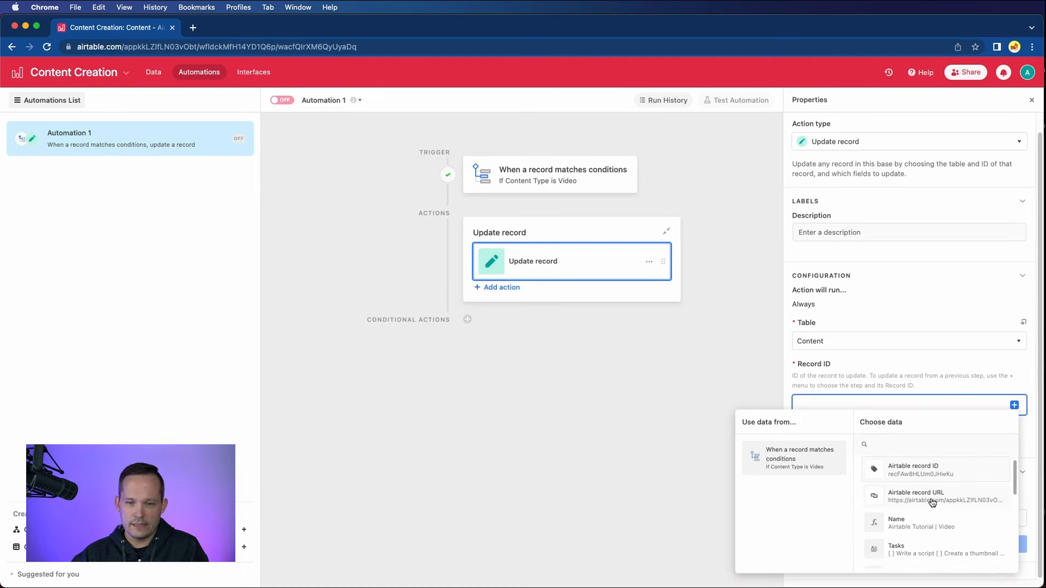
{"action": "left_click", "coordinate": [925, 471]}
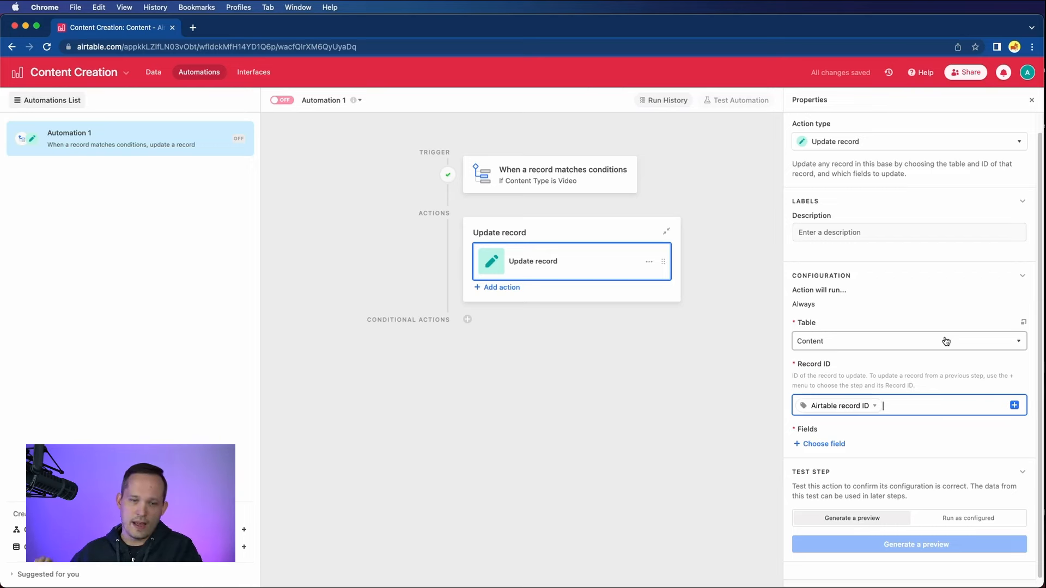
Add the Tasks field to the update action and fill it with "Write a script Create a thumbnail Record video"
{"action": "left_click", "coordinate": [832, 444]}
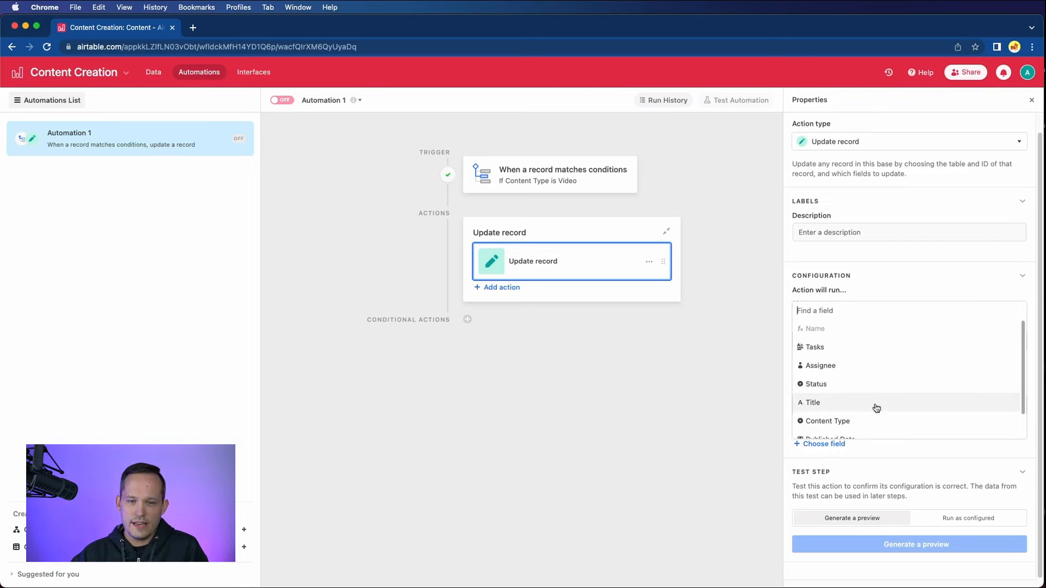
{"action": "scroll", "coordinate": [875, 406], "scroll_direction": "down", "scroll_amount": 2}
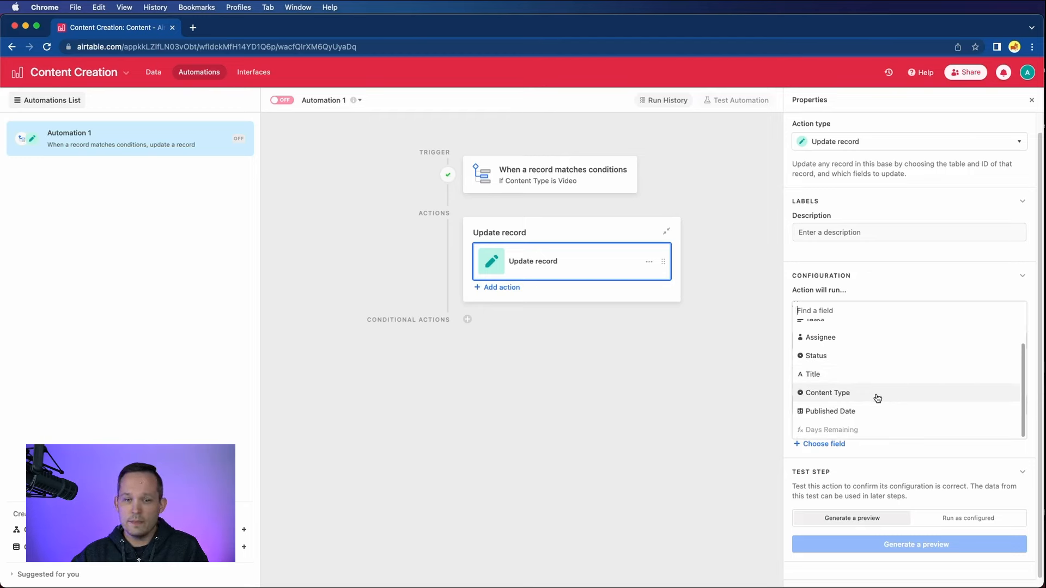
{"action": "scroll", "coordinate": [876, 397], "scroll_direction": "up", "scroll_amount": 2}
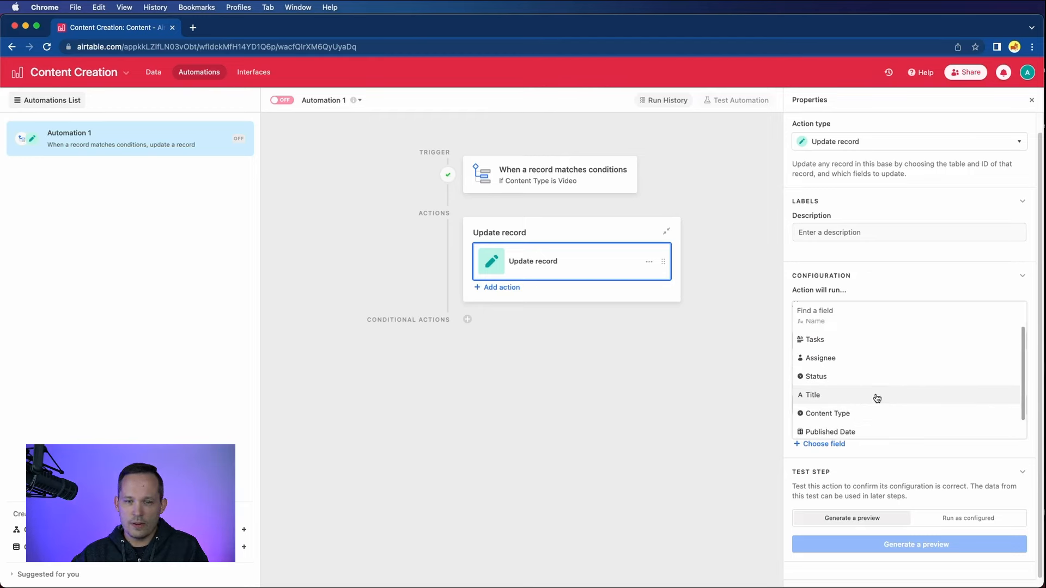
{"action": "left_click", "coordinate": [823, 343]}
{"action": "scroll", "coordinate": [899, 388], "scroll_direction": "down", "scroll_amount": 1}
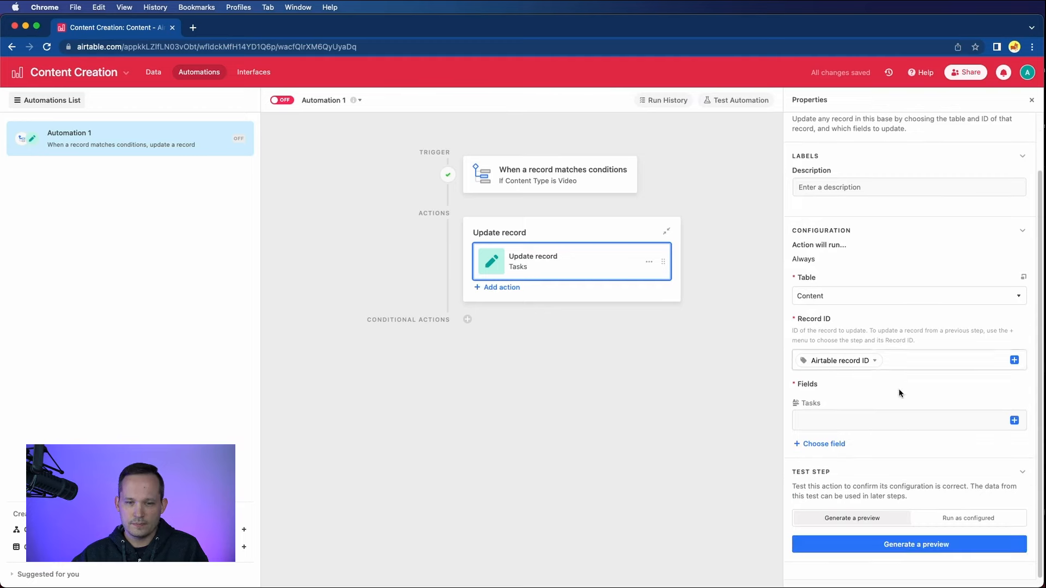
{"action": "left_click", "coordinate": [945, 423]}
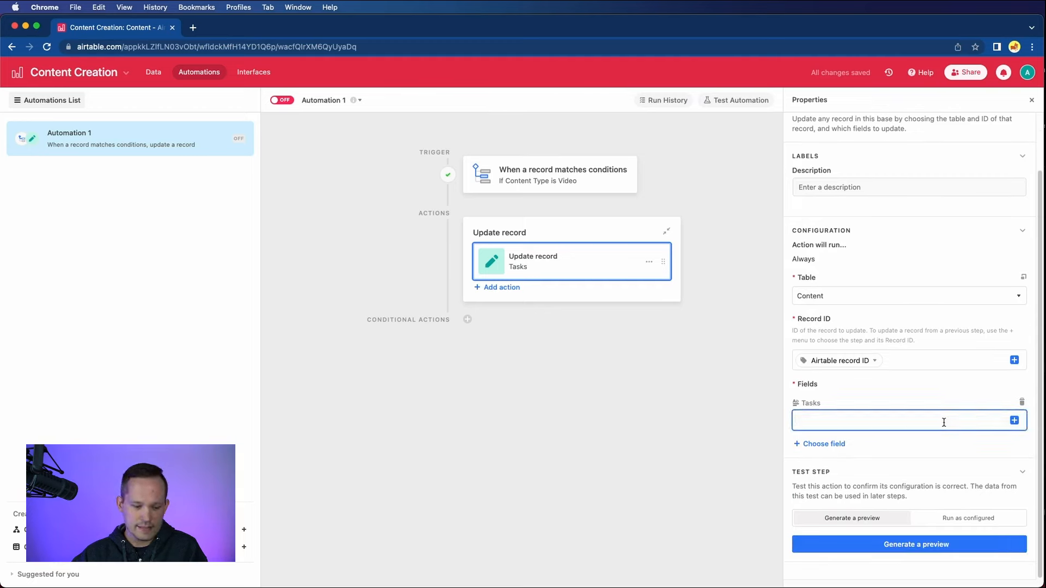
{"action": "type", "text": "Write a script Create a thumbnail Record video"}
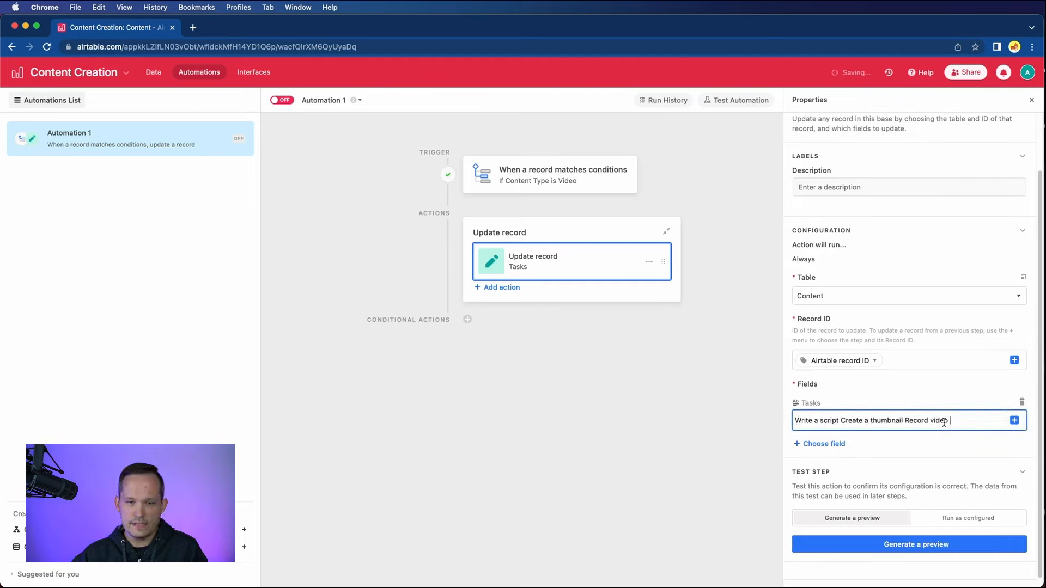
Format the Tasks value as a checklist, with "[ ]" before Write a script, Create a thumbnail and Record video, each on its own line
{"action": "left_click", "coordinate": [796, 421]}
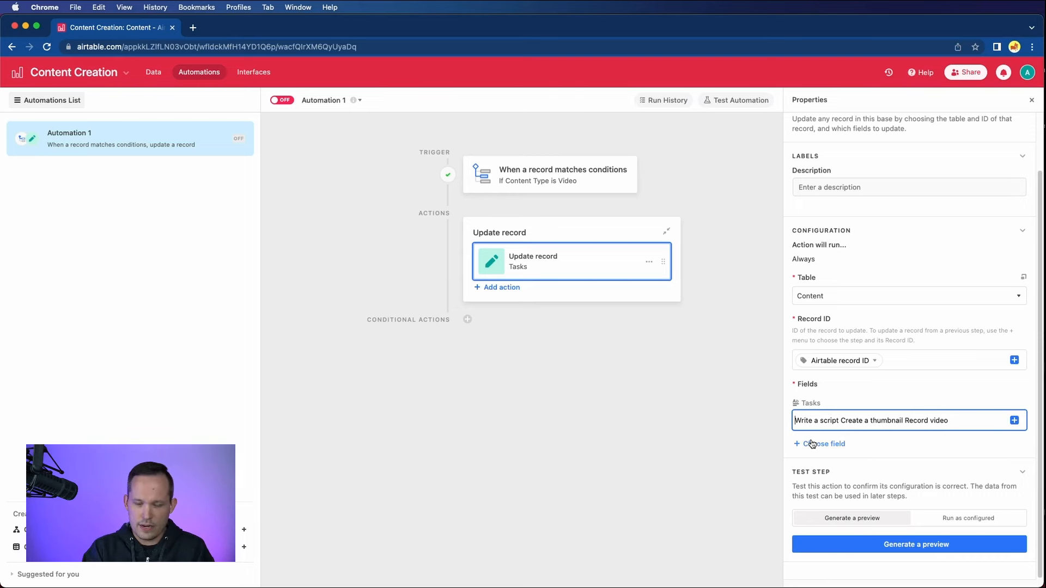
{"action": "type", "text": "{"}
{"action": "key", "text": "BackSpace"}
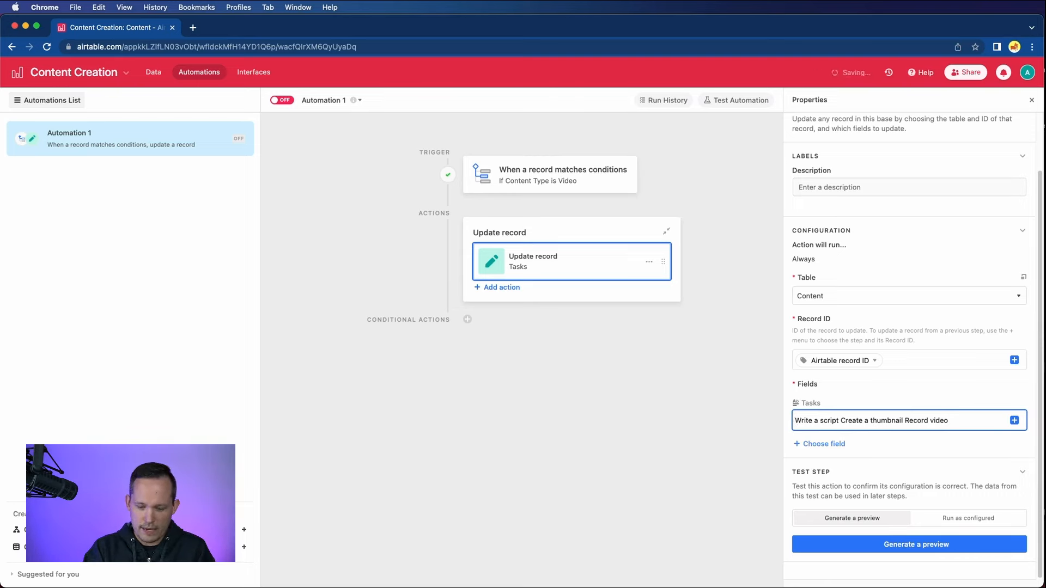
{"action": "type", "text": "["}
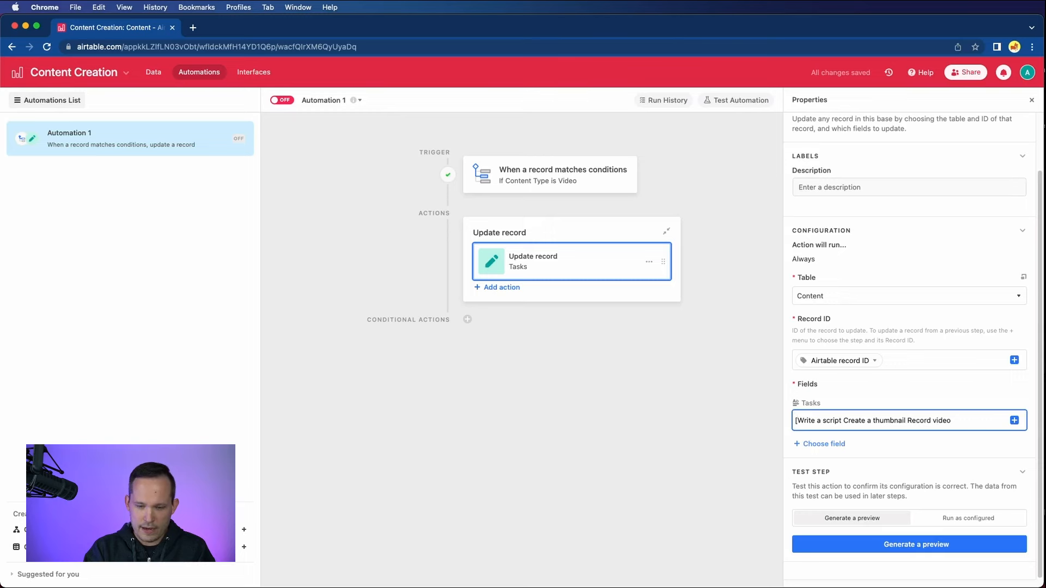
{"action": "type", "text": " ]"}
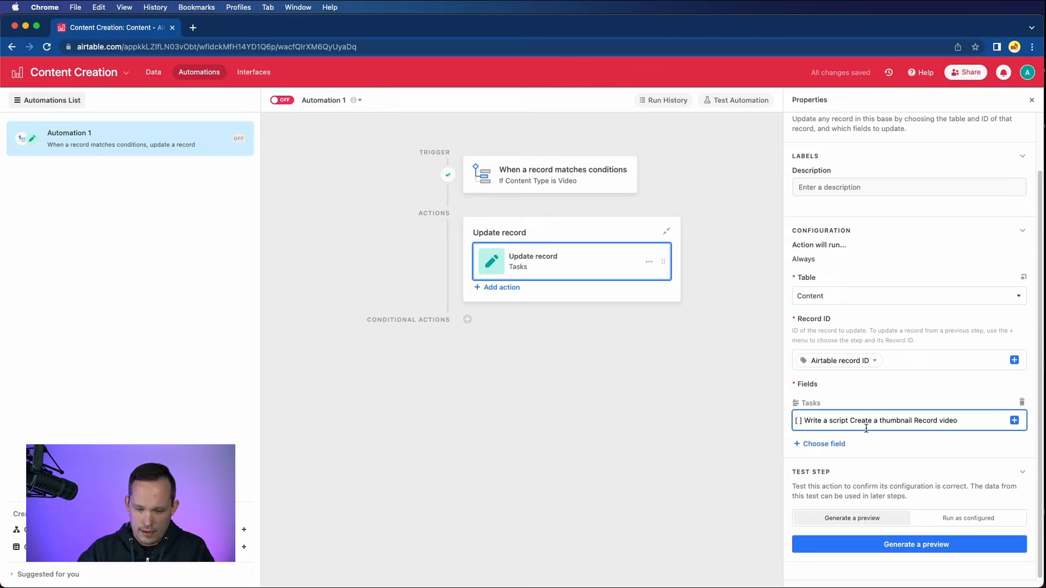
{"action": "key", "text": "BackSpace"}
{"action": "key", "text": "Return"}
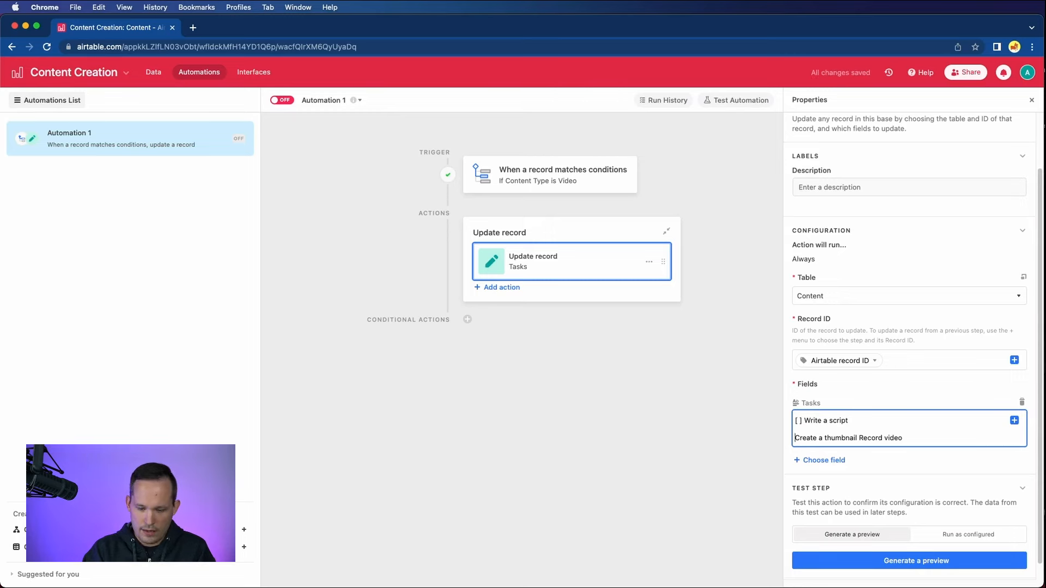
{"action": "type", "text": "[ ]"}
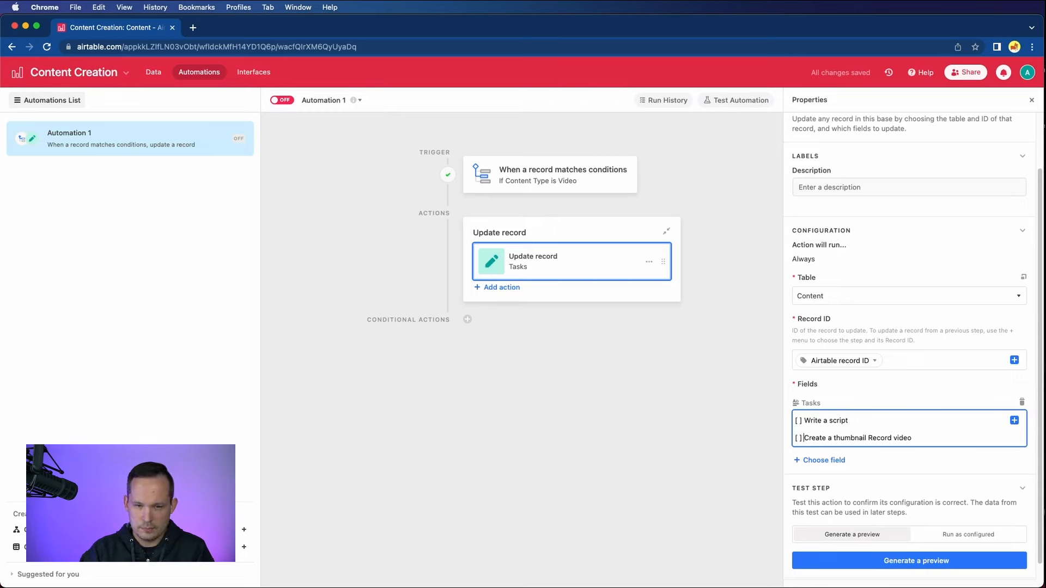
{"action": "left_click", "coordinate": [869, 439]}
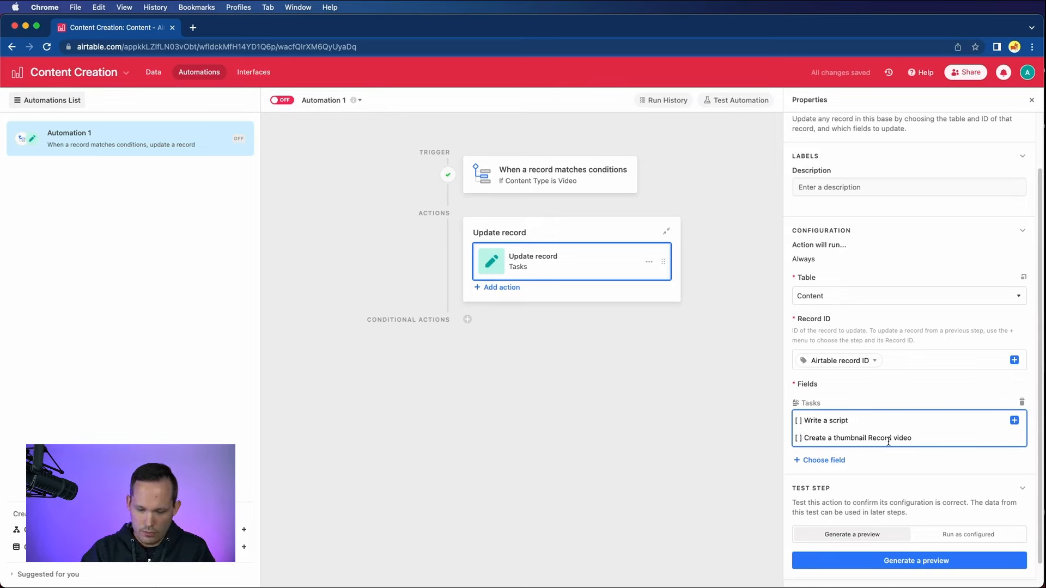
{"action": "key", "text": "BackSpace"}
{"action": "key", "text": "Return"}
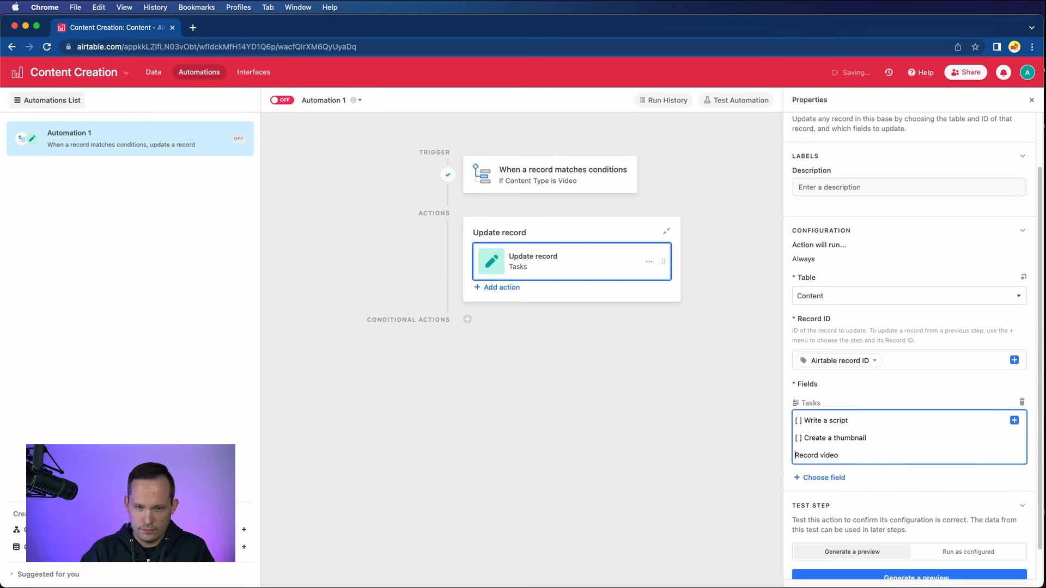
{"action": "type", "text": "[ ]"}
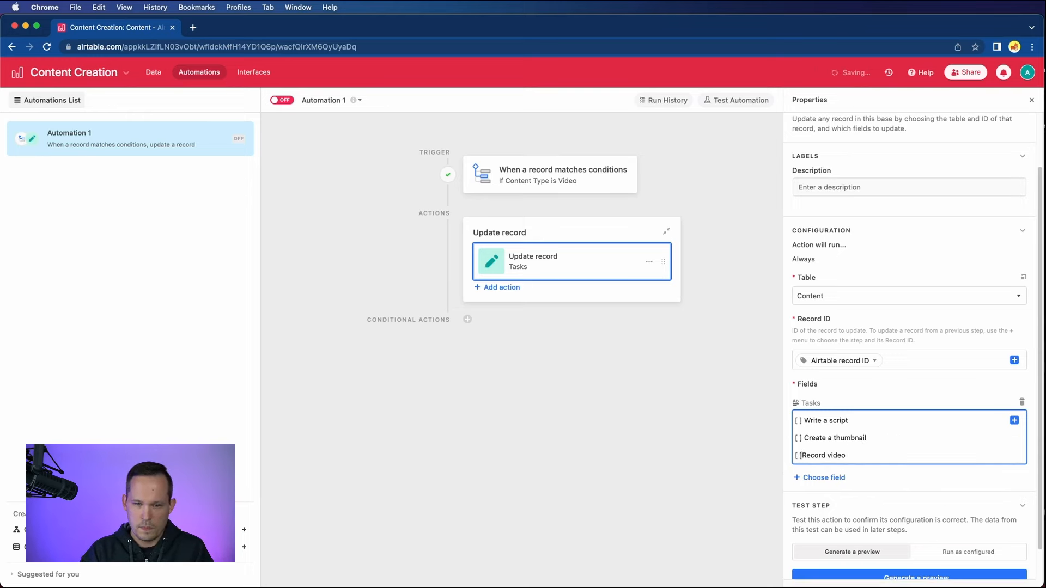
Generate a preview of the update action, review the previewed record's fields, and close the preview
{"action": "scroll", "coordinate": [857, 416], "scroll_direction": "down", "scroll_amount": 1}
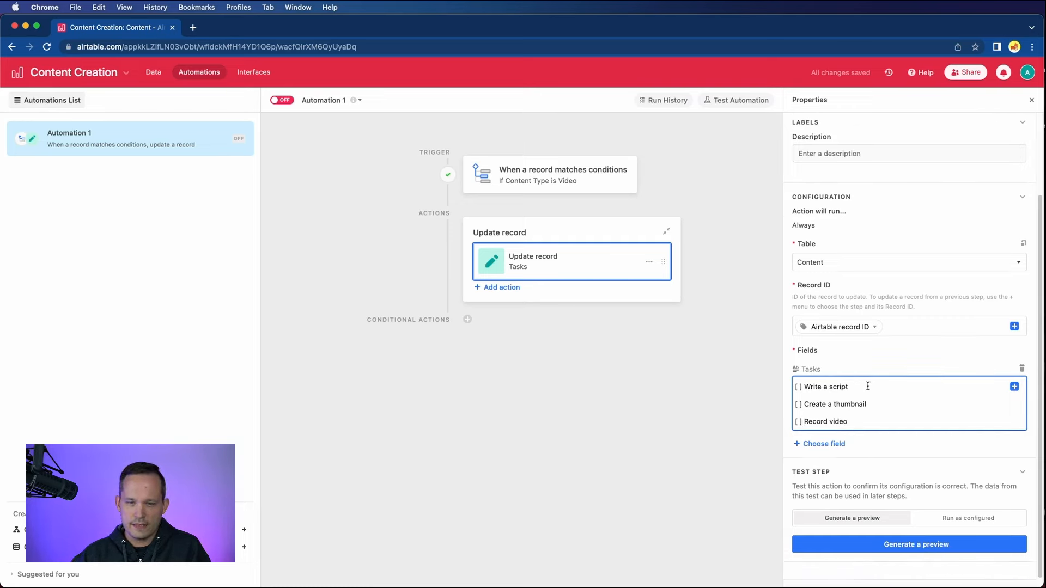
{"action": "left_click", "coordinate": [868, 519]}
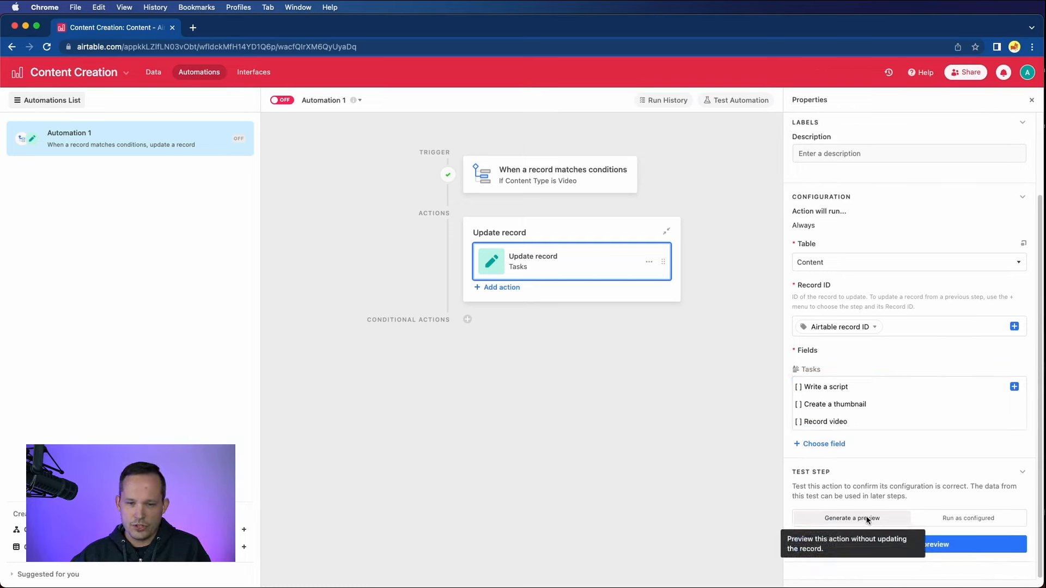
{"action": "left_click", "coordinate": [924, 546]}
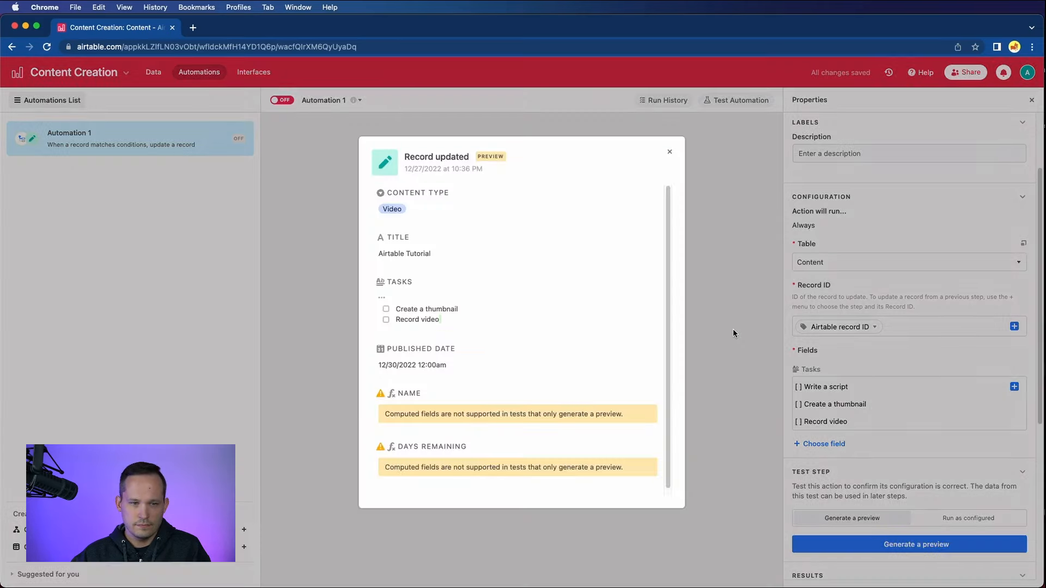
{"action": "scroll", "coordinate": [533, 342], "scroll_direction": "down", "scroll_amount": 1}
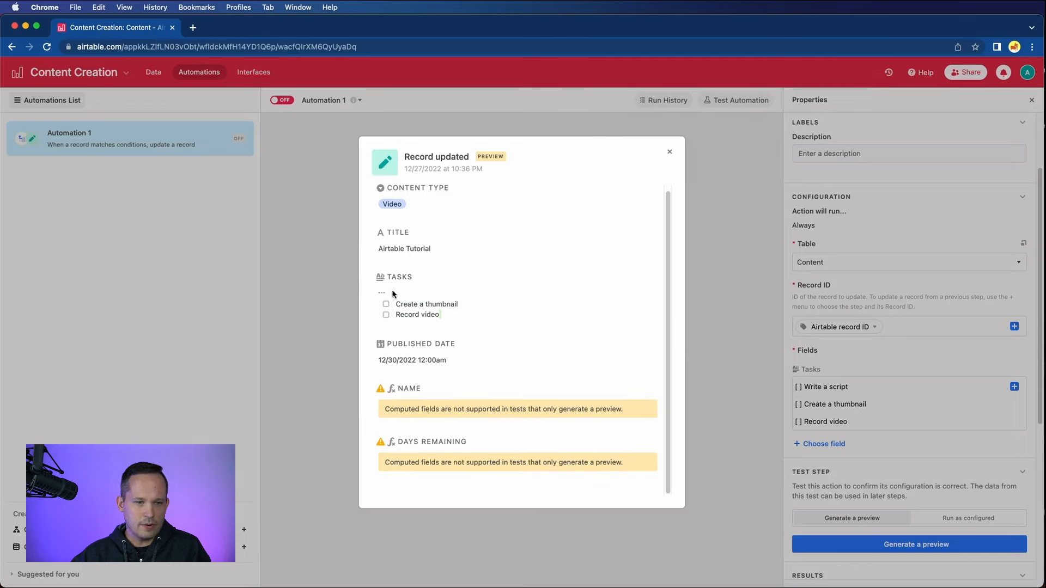
{"action": "scroll", "coordinate": [393, 298], "scroll_direction": "up", "scroll_amount": 1}
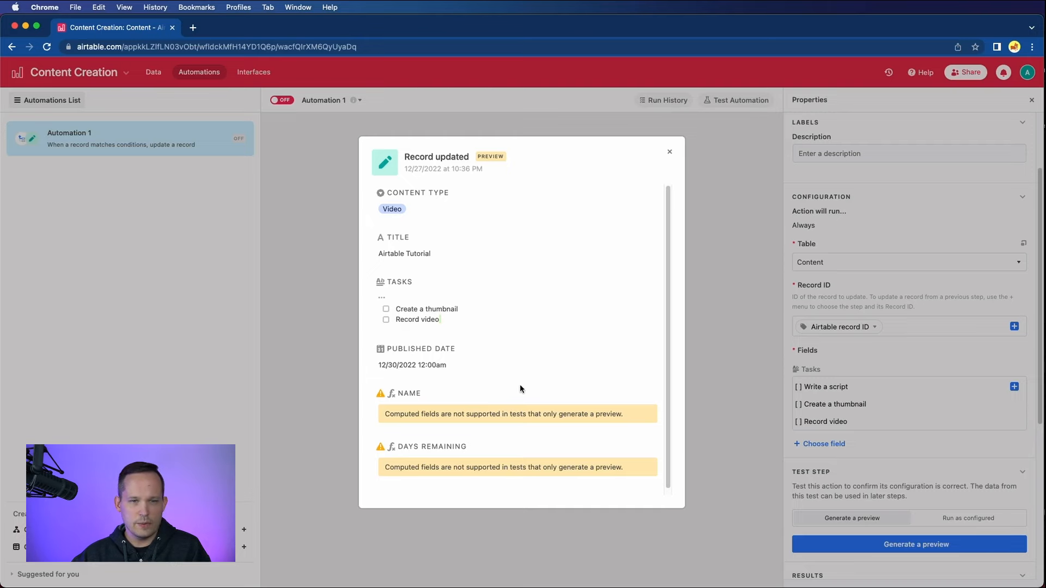
{"action": "left_click", "coordinate": [669, 152]}
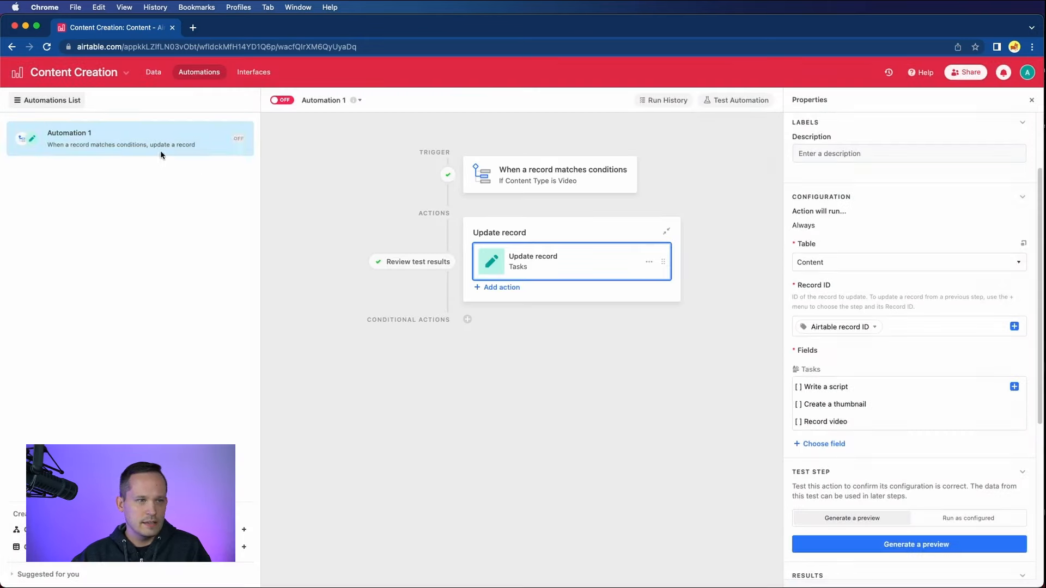
Rename the automation "Create Video Tasks" and turn it on
{"action": "double_click", "coordinate": [92, 135]}
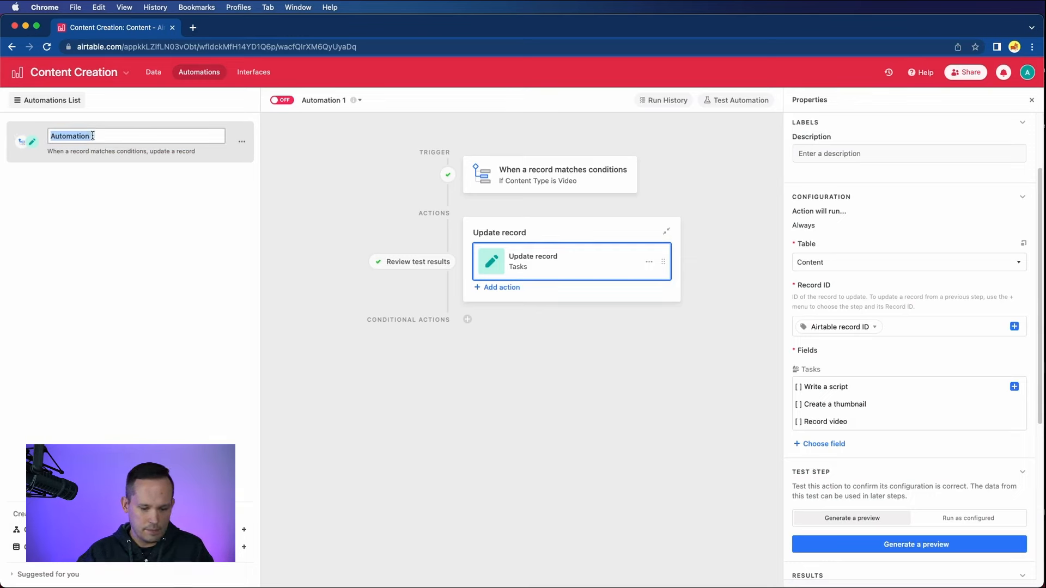
{"action": "type", "text": "Create Vid"}
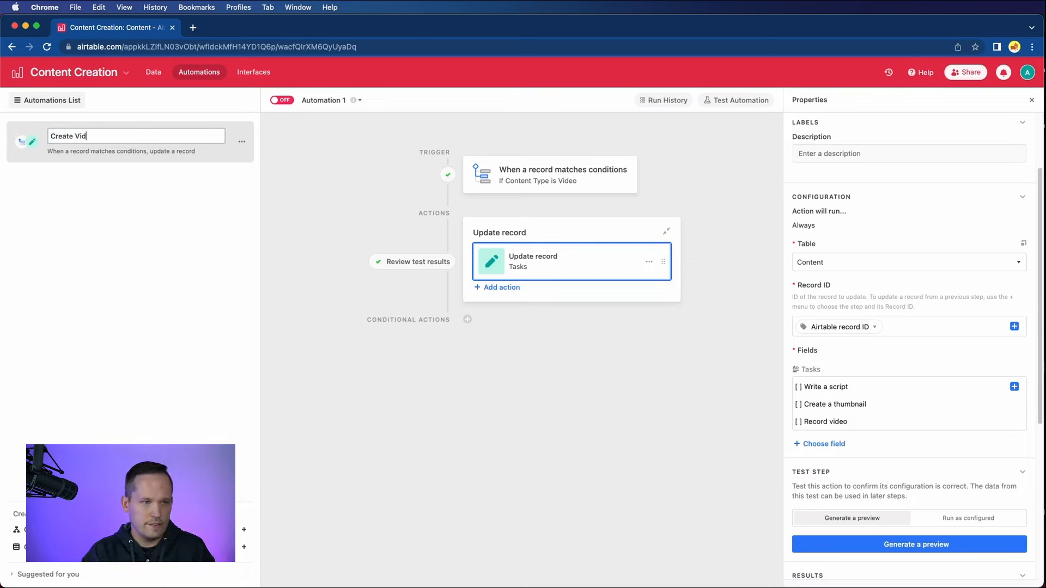
{"action": "type", "text": "eo Tasks"}
{"action": "key", "text": "Return"}
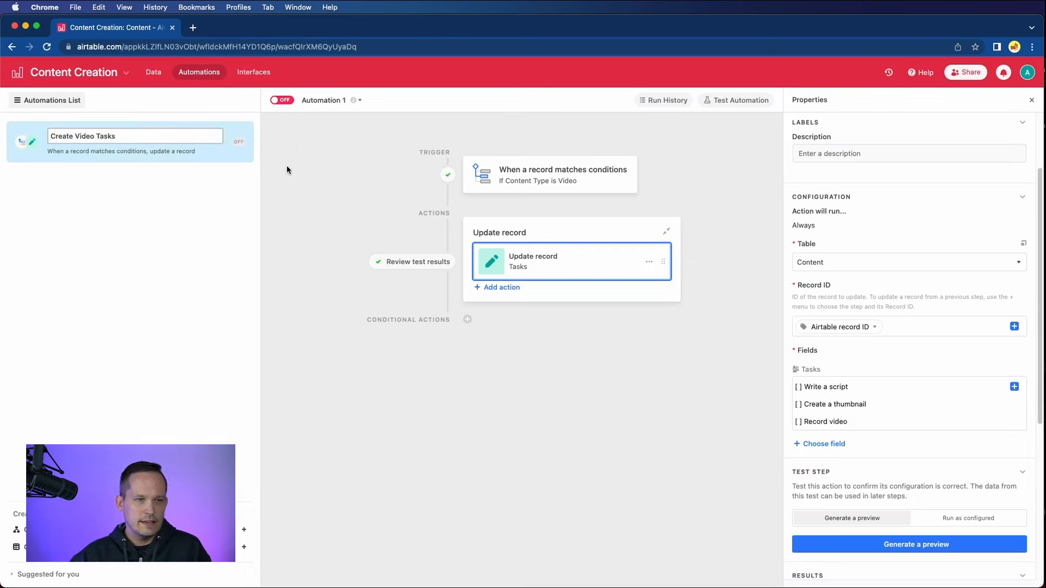
{"action": "left_click", "coordinate": [335, 165]}
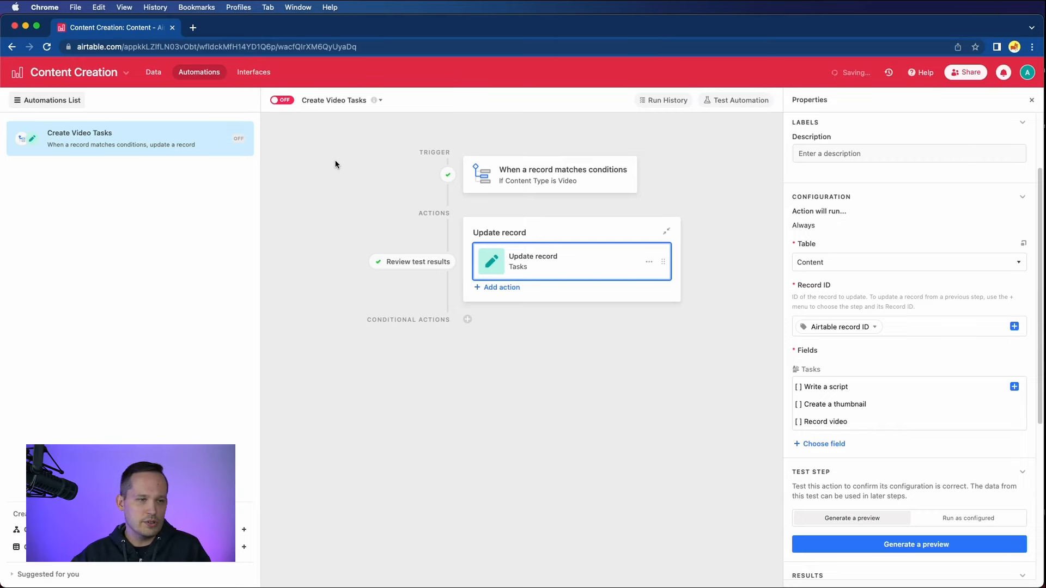
{"action": "left_click", "coordinate": [282, 101]}
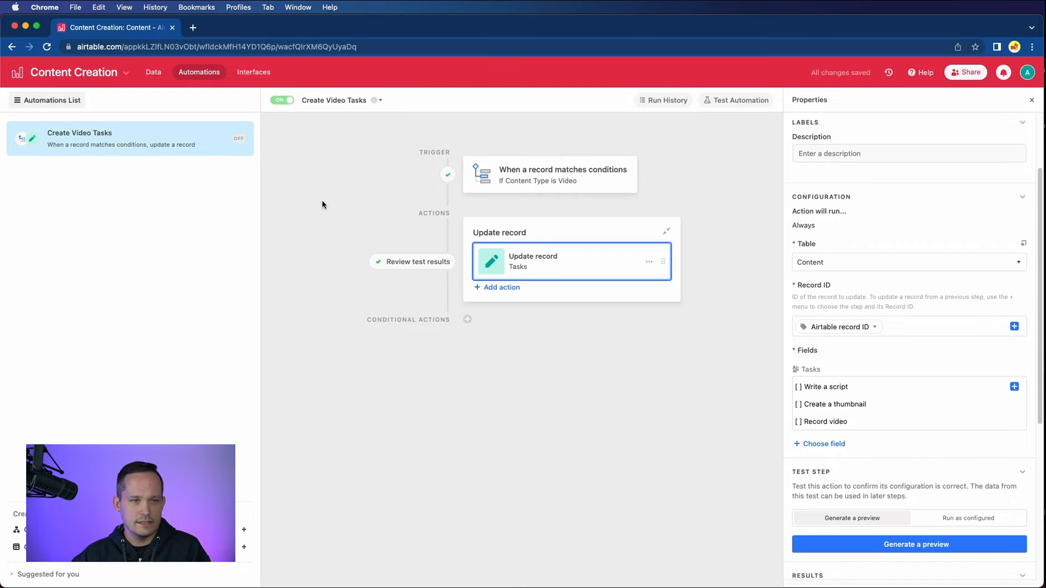
In the Content table's data grid, give the third record the Title "Project Management for Airtable"
{"action": "left_click", "coordinate": [154, 73]}
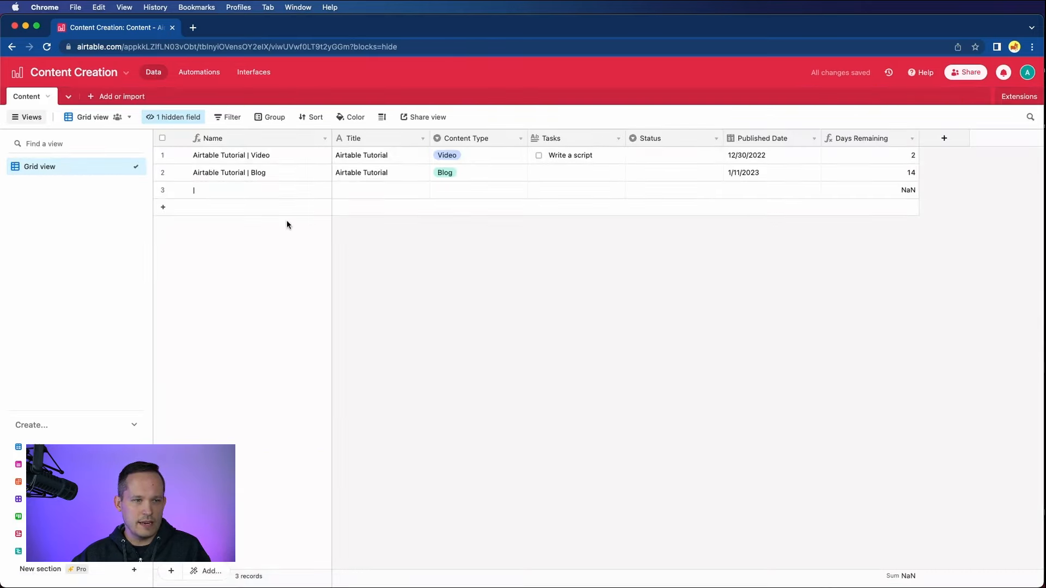
{"action": "double_click", "coordinate": [383, 193]}
{"action": "type", "text": "Pro"}
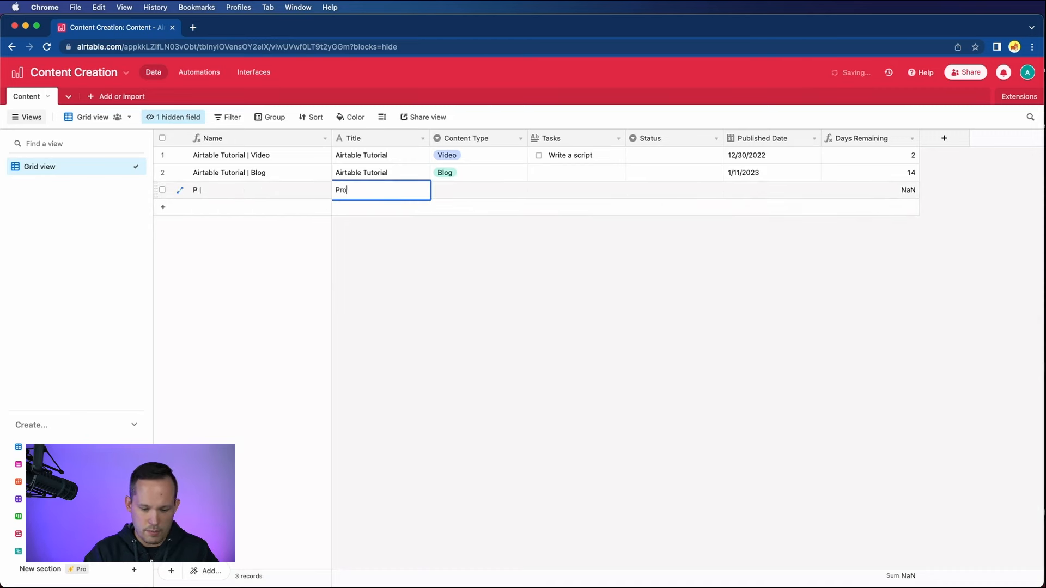
{"action": "type", "text": "ject Manageme"}
{"action": "type", "text": "nt "}
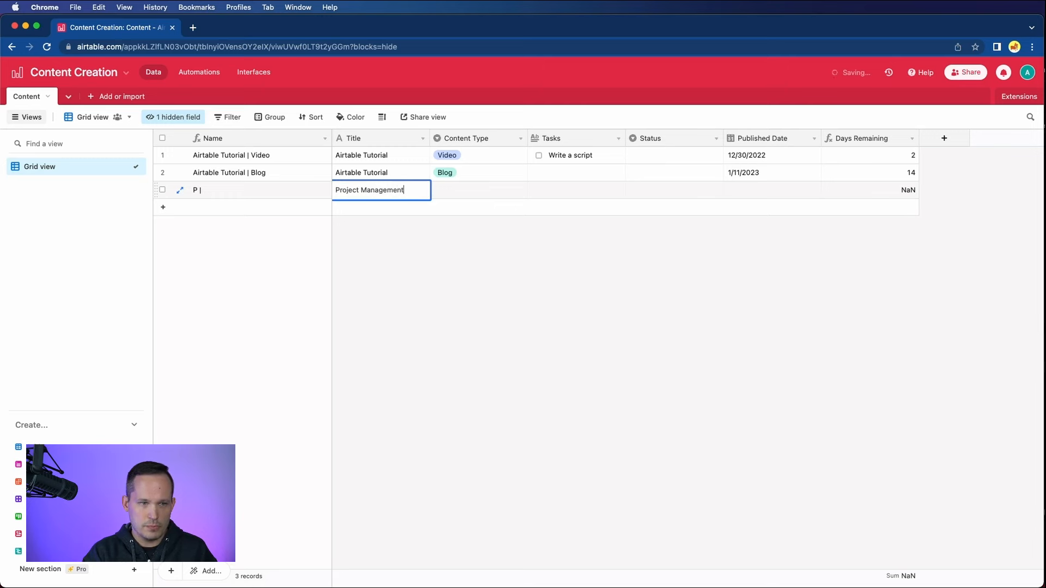
{"action": "type", "text": "for Airtable"}
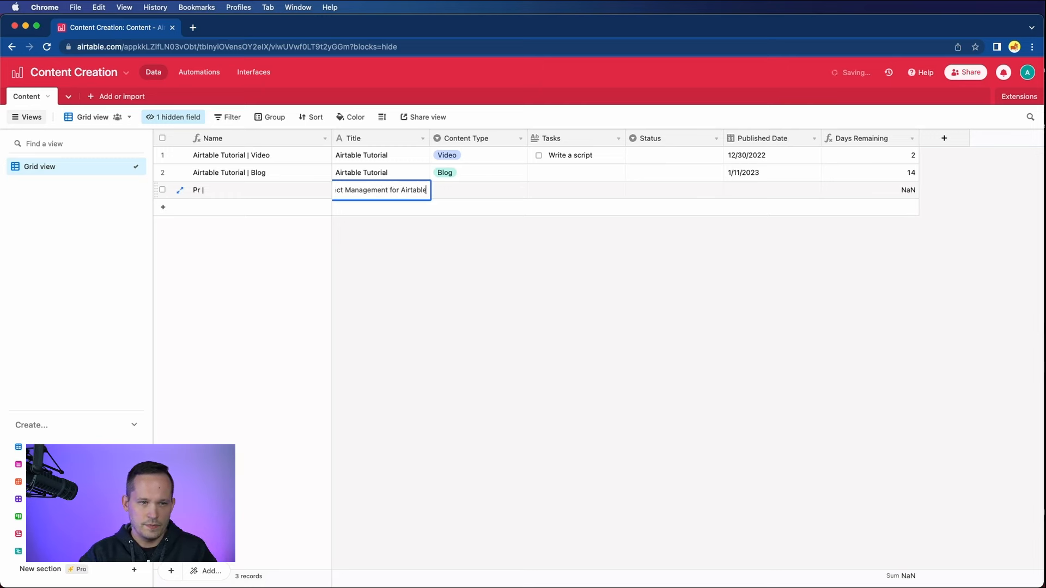
{"action": "left_click", "coordinate": [433, 191]}
Set the third record's Content Type to Video, then review its Tasks and activity in the expanded record and close it
{"action": "left_click", "coordinate": [497, 189]}
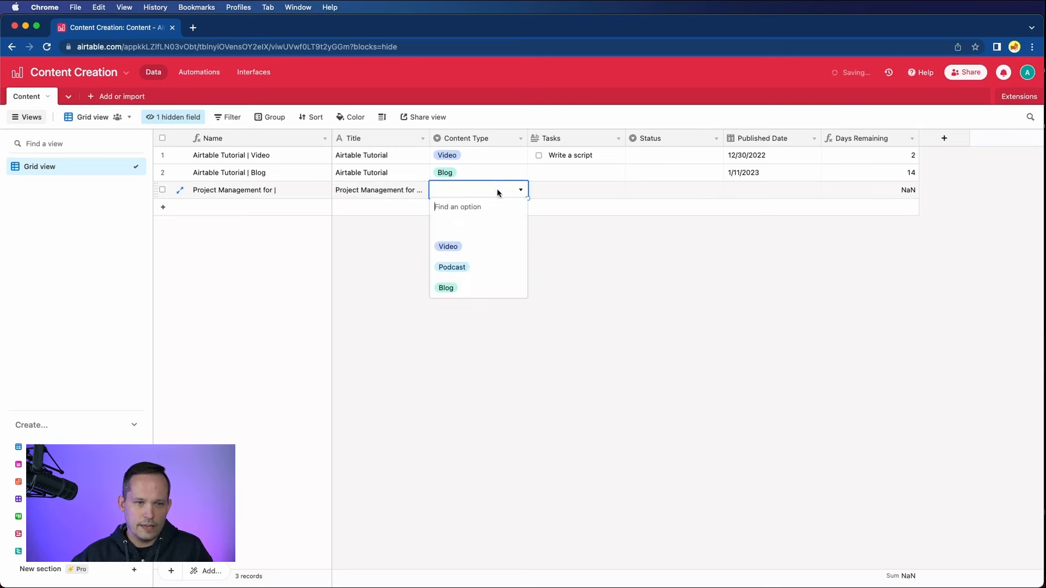
{"action": "left_click", "coordinate": [471, 252]}
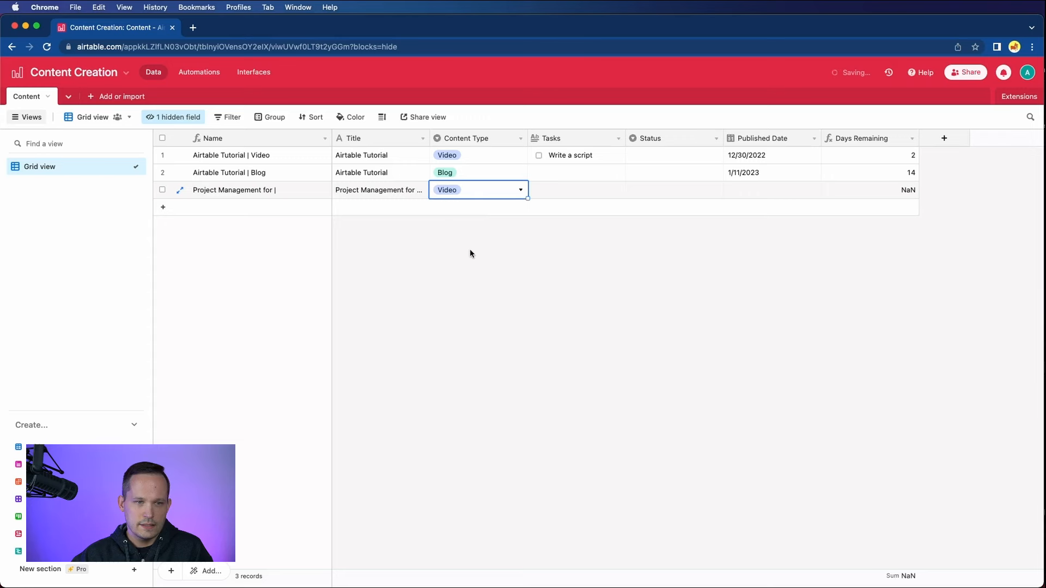
{"action": "left_click", "coordinate": [517, 283]}
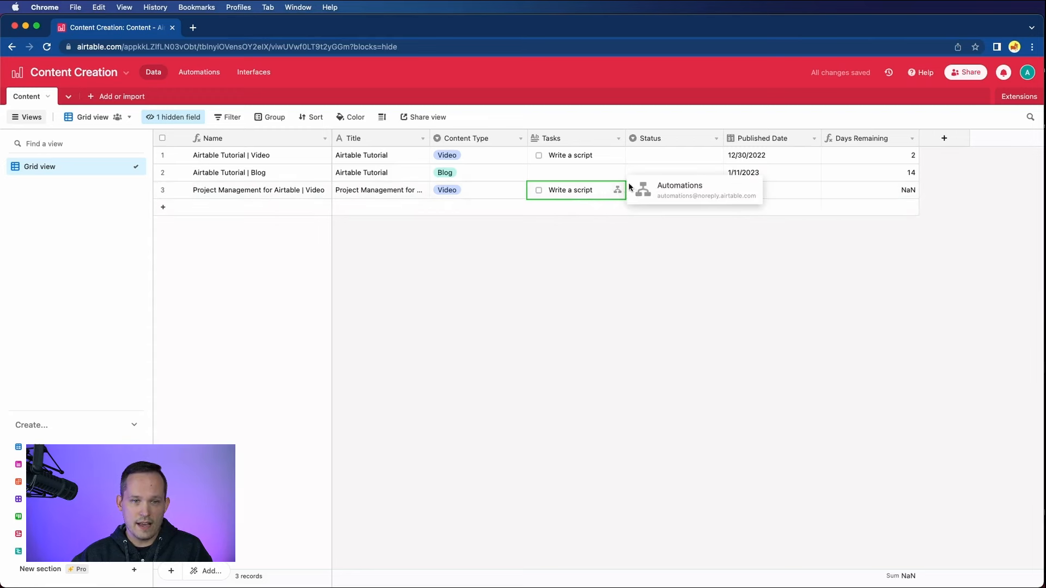
{"action": "left_click", "coordinate": [179, 189]}
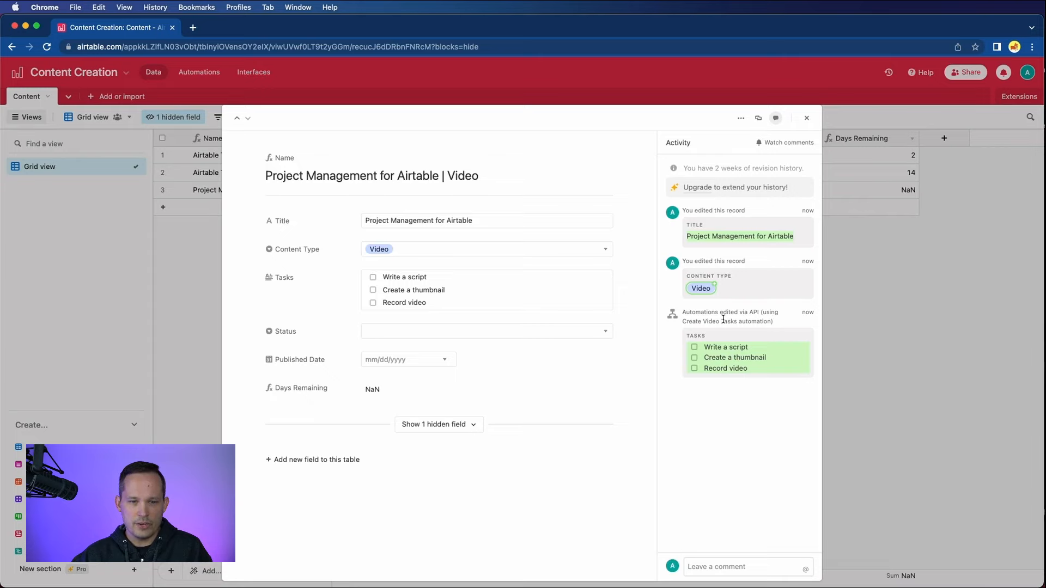
{"action": "left_click", "coordinate": [807, 118]}
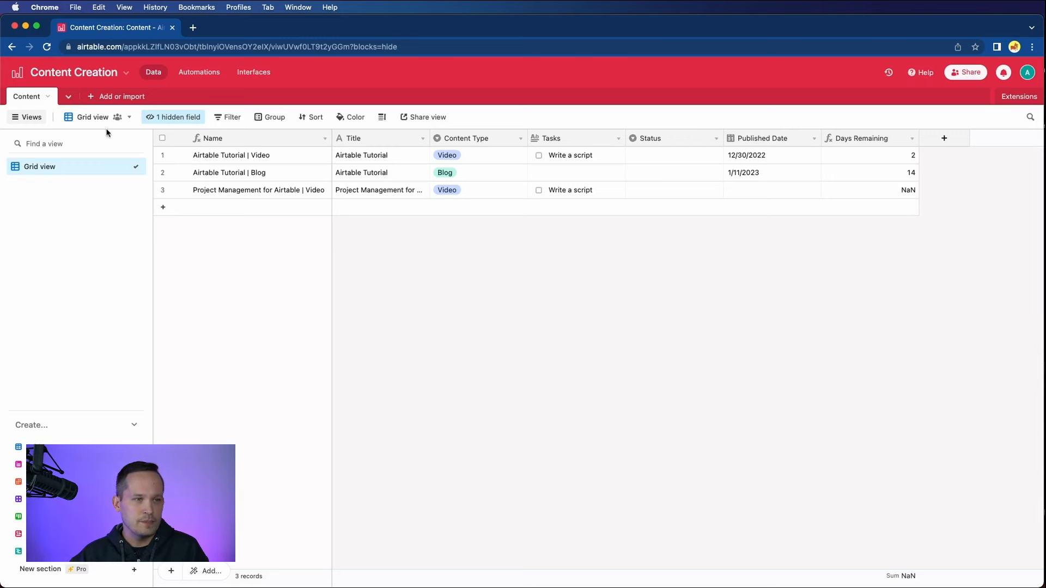
Create an empty table in the base and name it "Campaigns"
{"action": "left_click", "coordinate": [90, 99]}
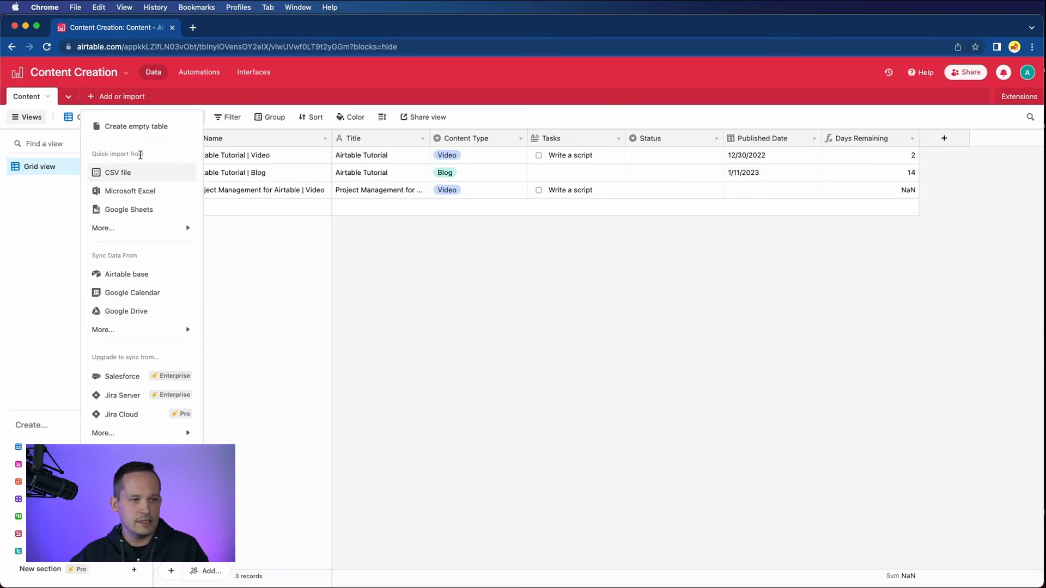
{"action": "left_click", "coordinate": [148, 128]}
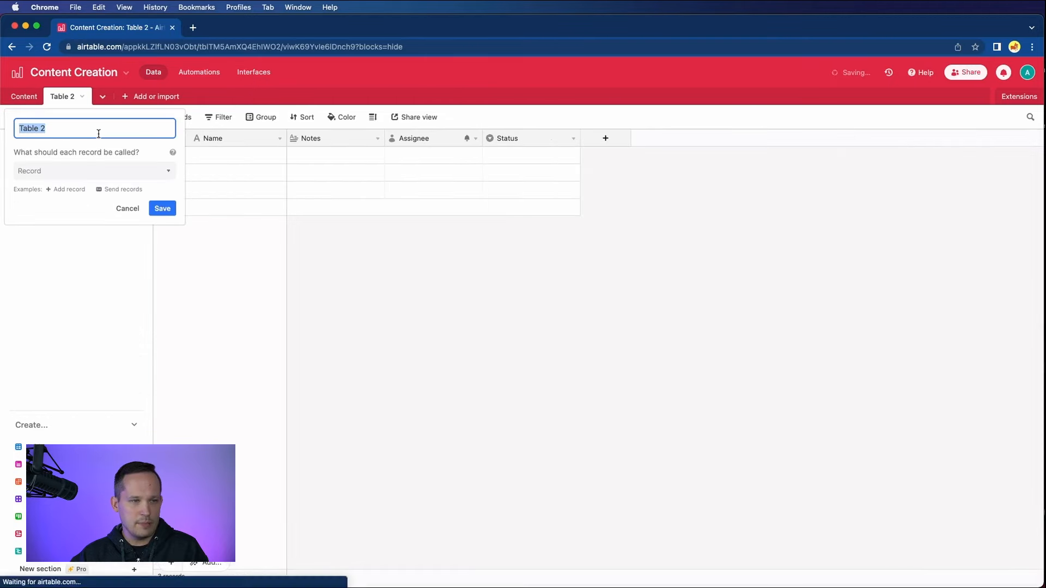
{"action": "type", "text": "Campaigns"}
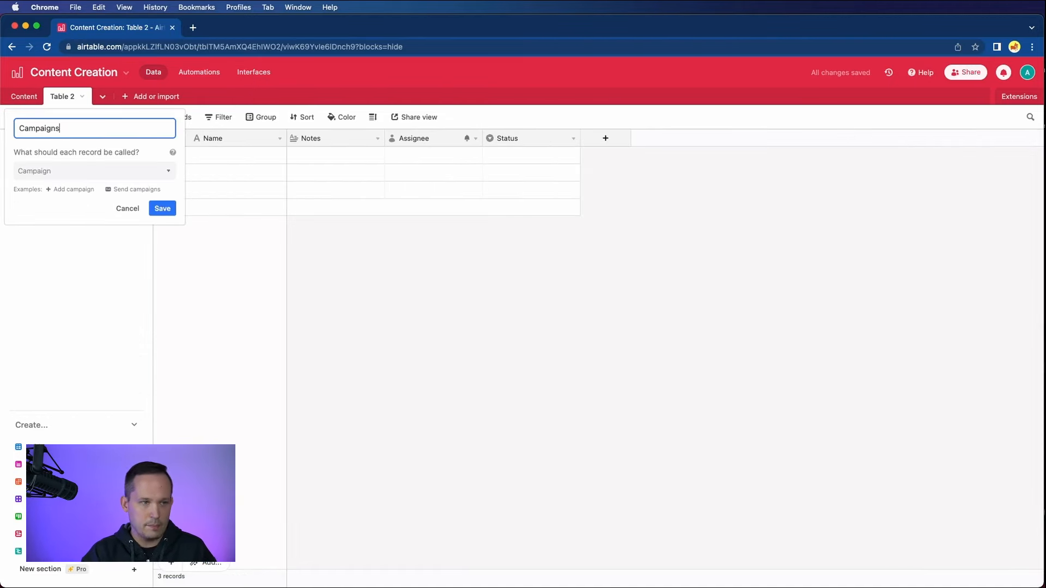
{"action": "left_click", "coordinate": [163, 209]}
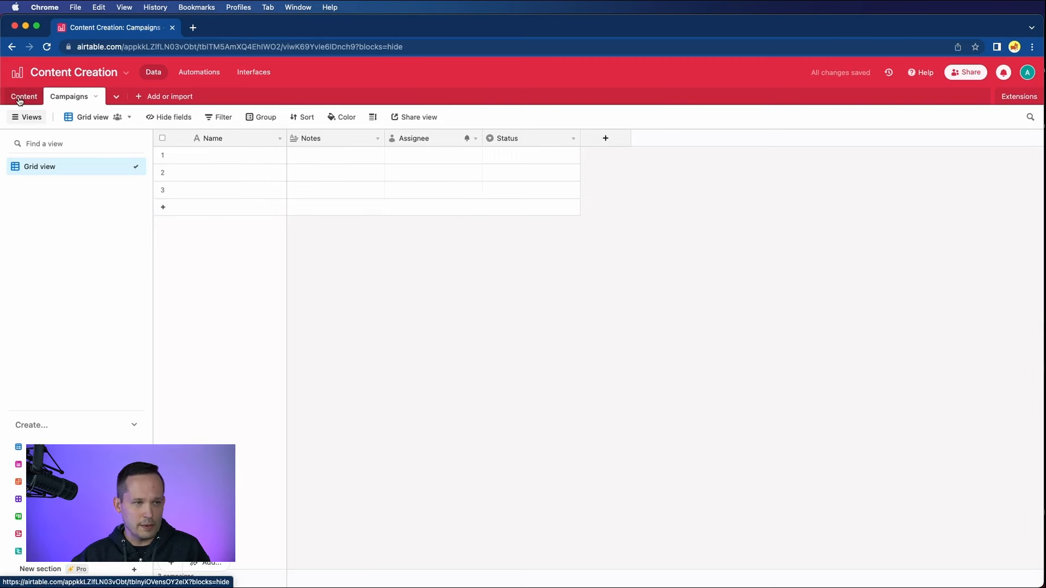
Look over the Content table, then name the first record in the Campaigns table "Airtable Product Release"
{"action": "left_click", "coordinate": [21, 98]}
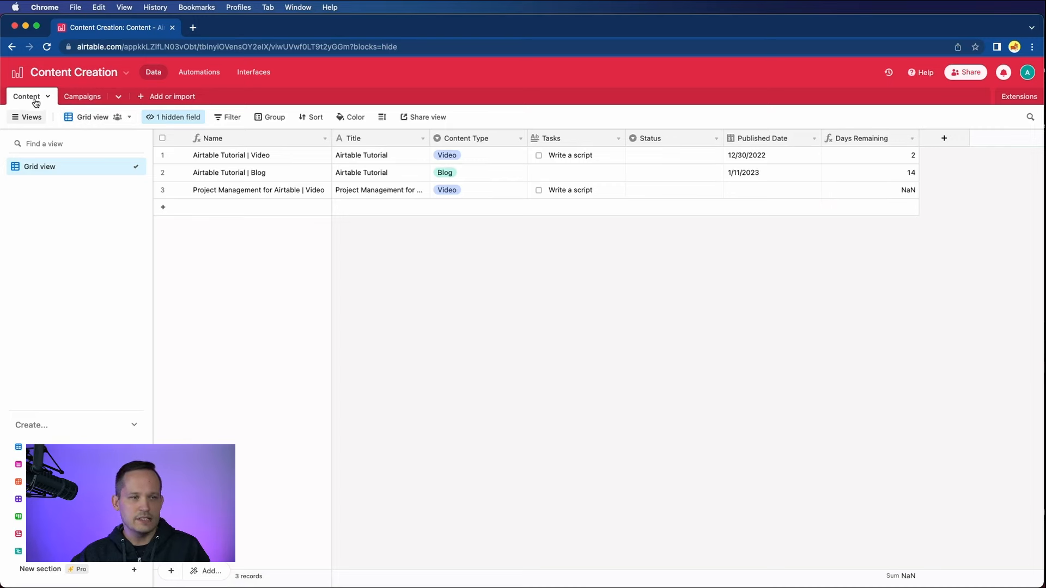
{"action": "left_click", "coordinate": [77, 98]}
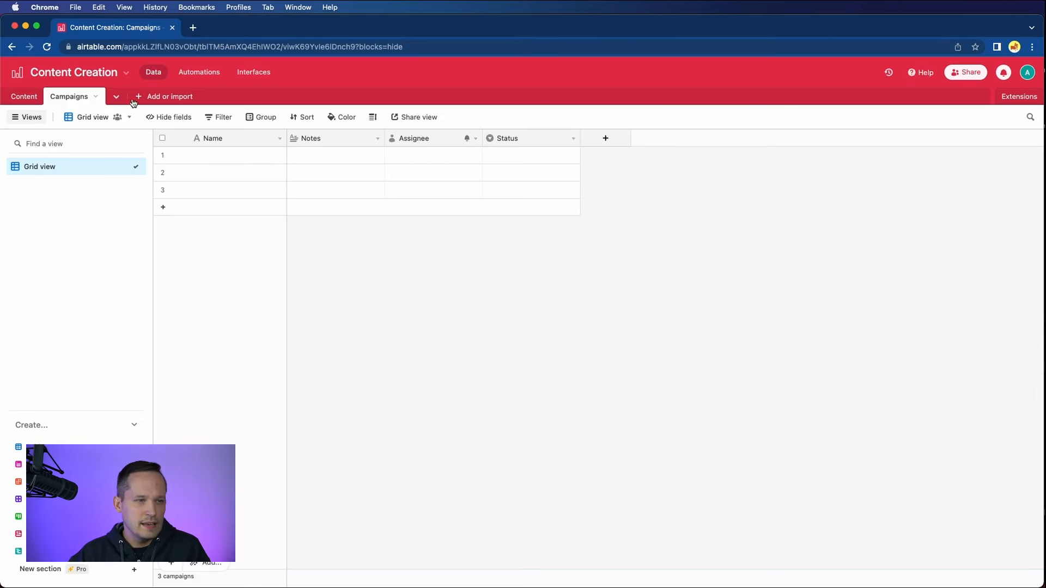
{"action": "double_click", "coordinate": [199, 158]}
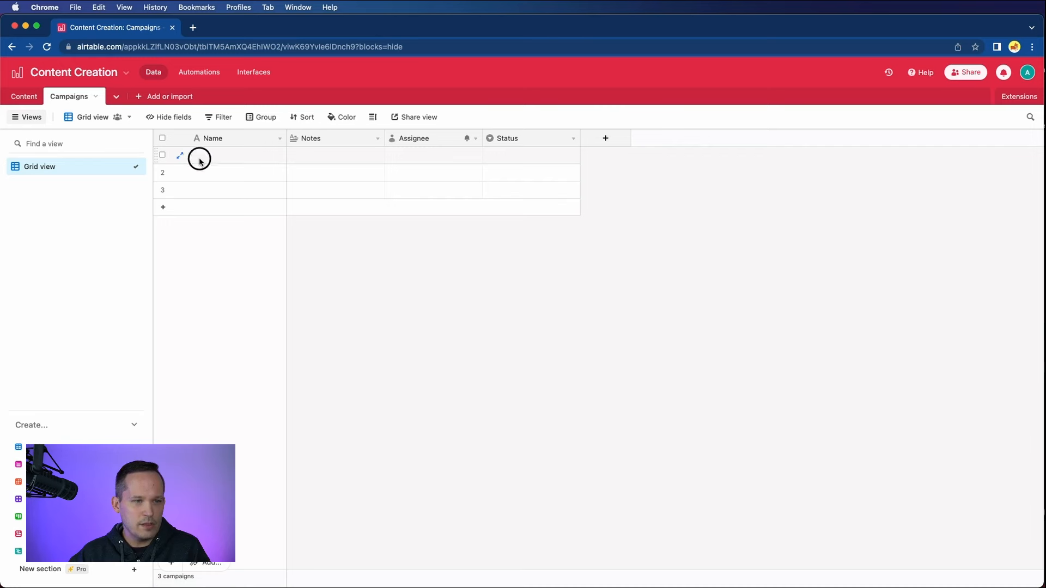
{"action": "type", "text": "Airt"}
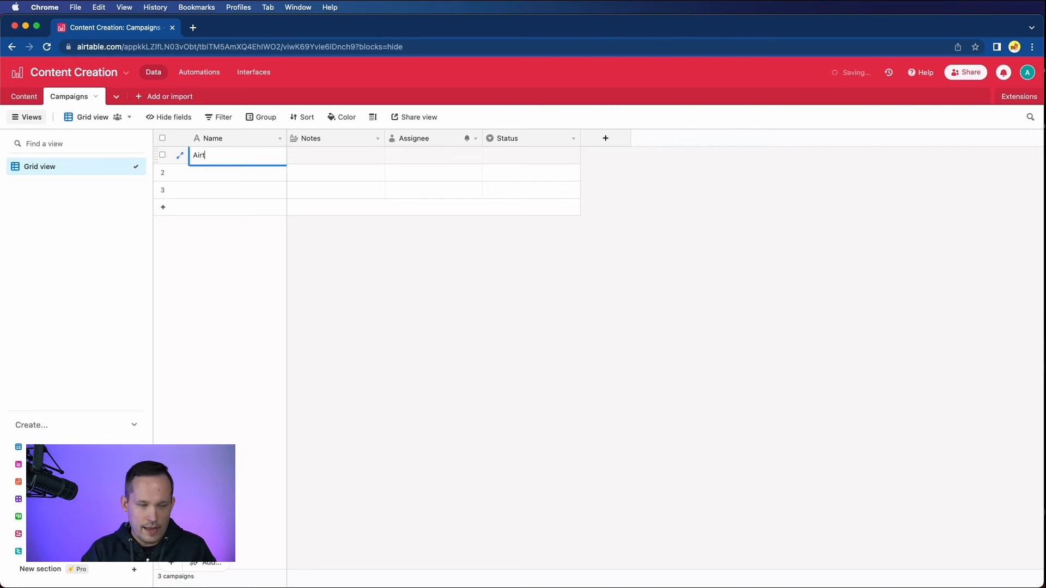
{"action": "type", "text": "able Product "}
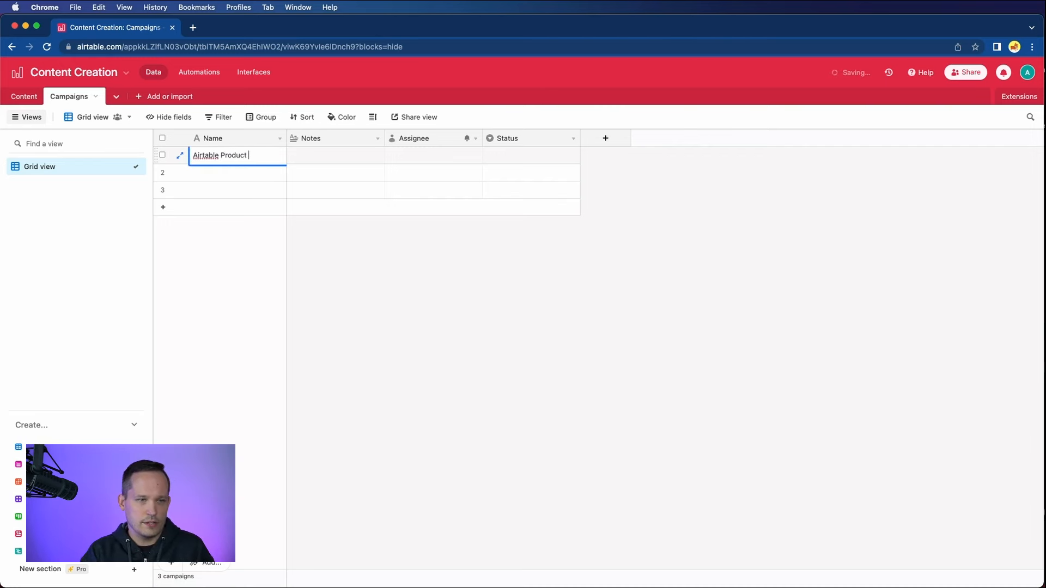
{"action": "type", "text": "Release"}
{"action": "left_click", "coordinate": [344, 280]}
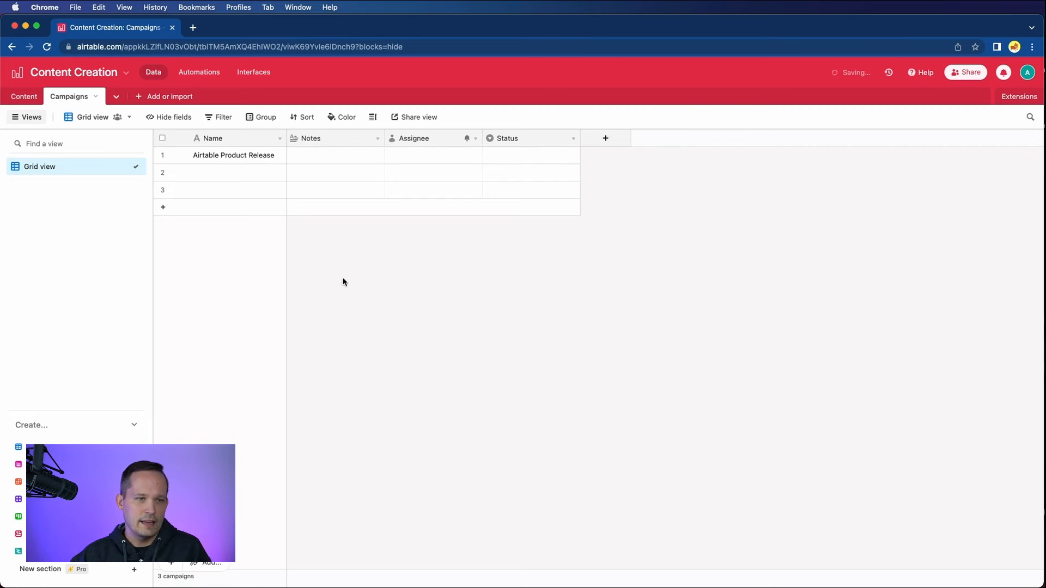
Name the second record in the Campaigns table "Airtable for Enterprise"
{"action": "double_click", "coordinate": [232, 172]}
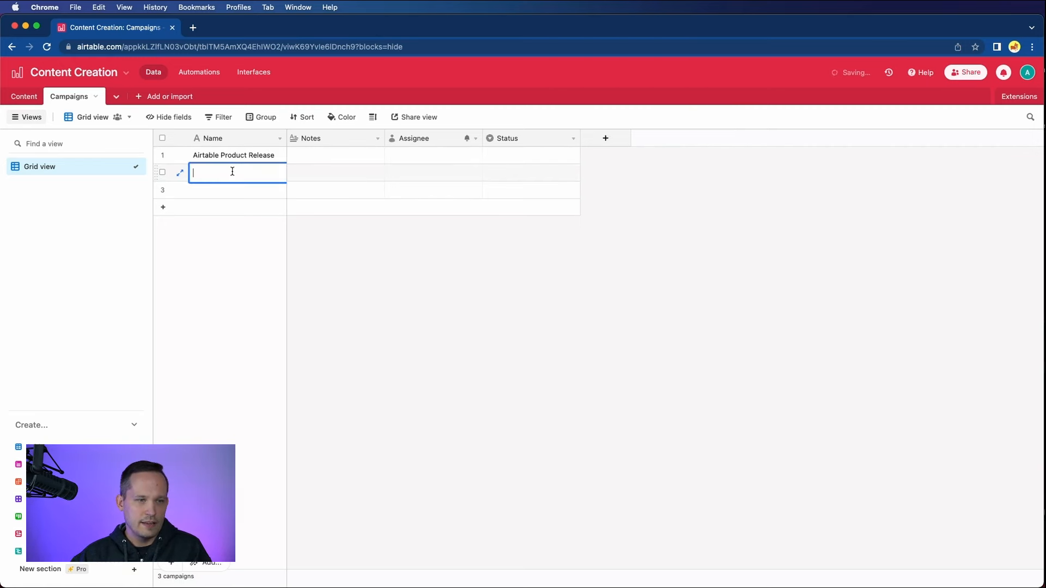
{"action": "type", "text": "Airtable fo"}
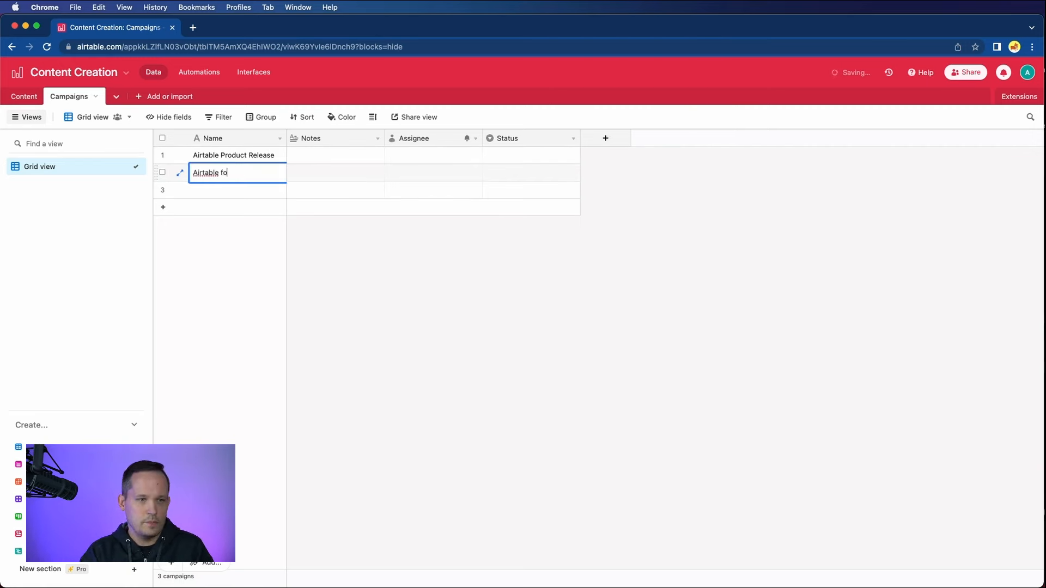
{"action": "type", "text": "r Enterpr"}
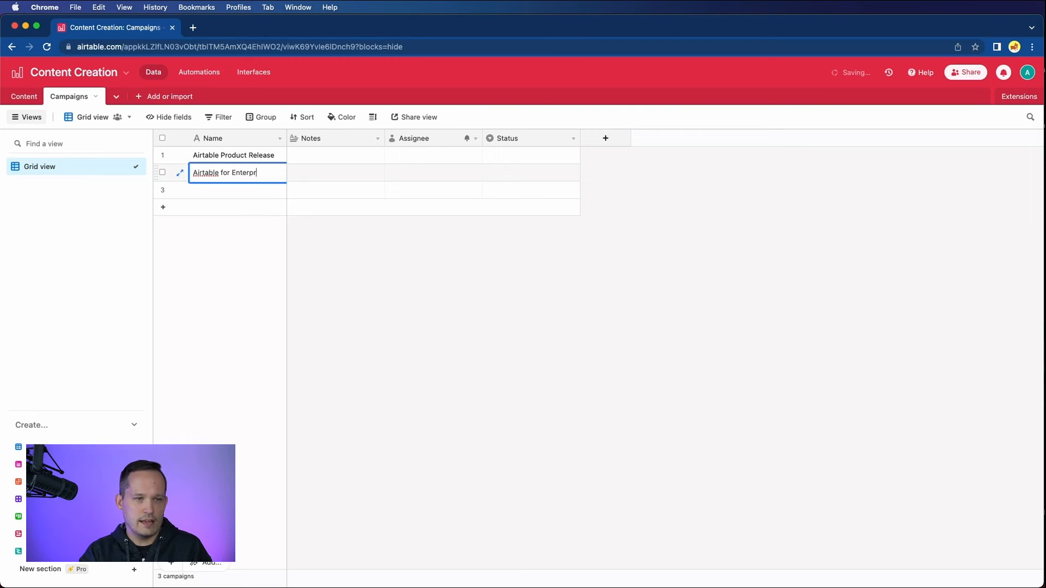
{"action": "type", "text": "ise"}
{"action": "left_click", "coordinate": [391, 318]}
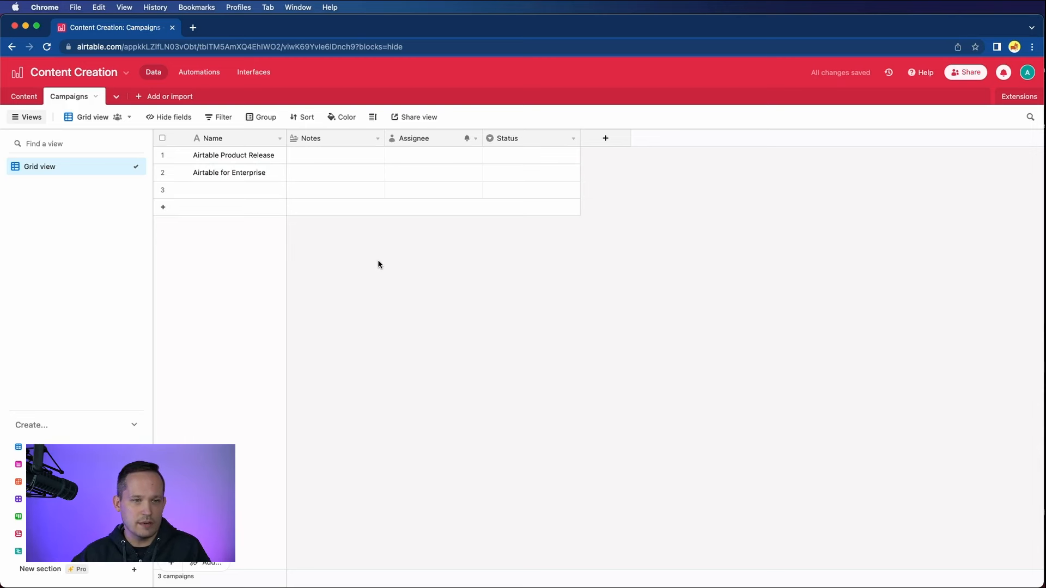
Delete the Notes field from the Campaigns table and hide the Assignee field
{"action": "left_click", "coordinate": [377, 138]}
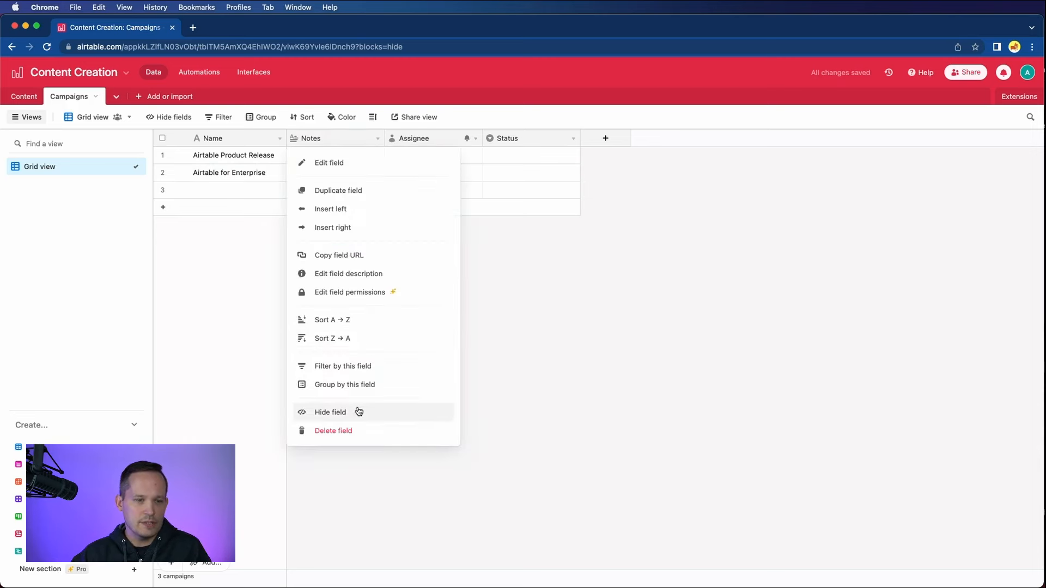
{"action": "left_click", "coordinate": [359, 429]}
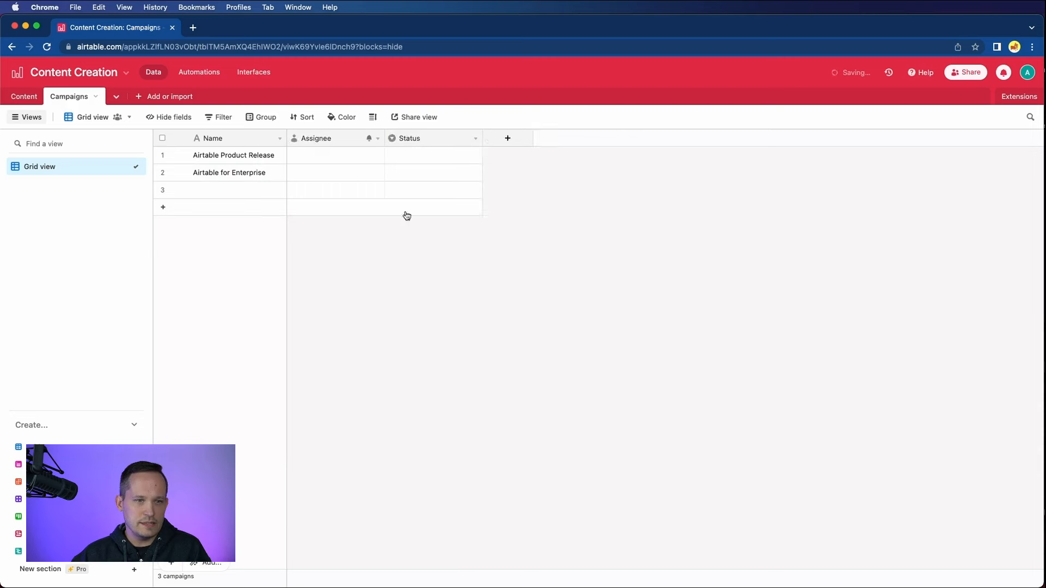
{"action": "left_click", "coordinate": [378, 139]}
{"action": "left_click", "coordinate": [351, 412]}
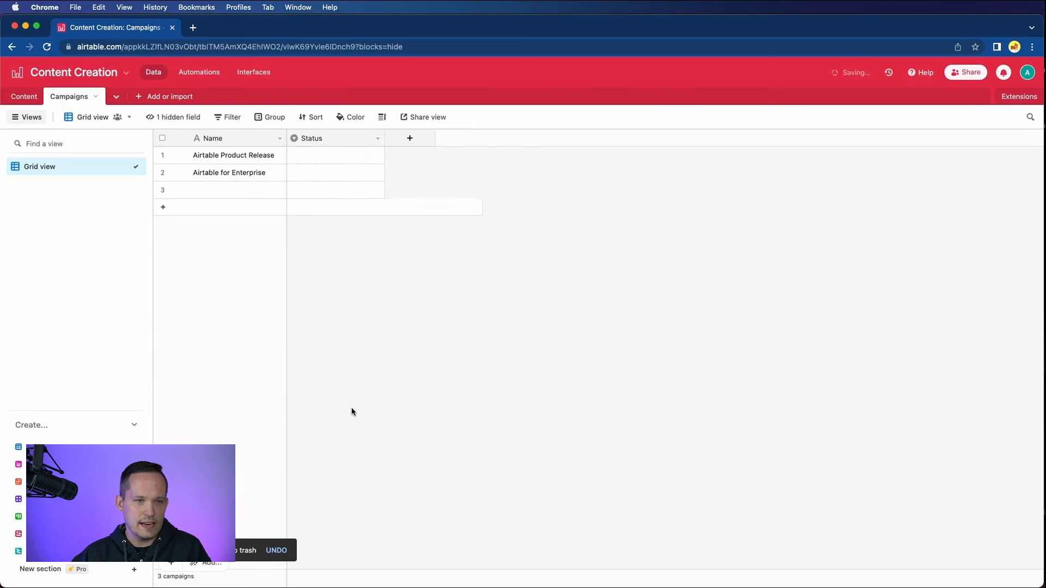
{"action": "left_click", "coordinate": [377, 140]}
{"action": "left_click", "coordinate": [243, 332]}
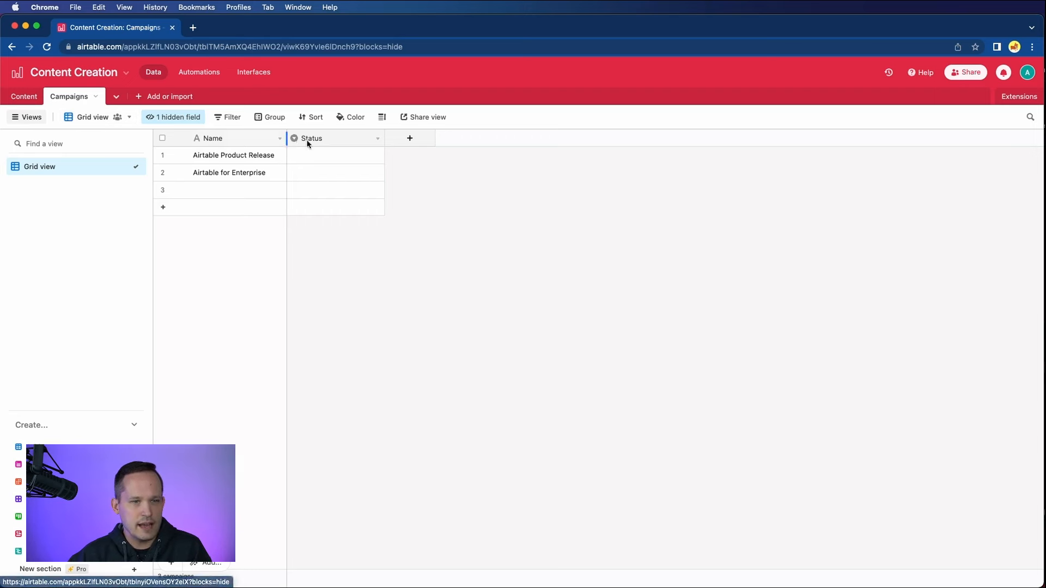
Add a field named "Content" to the Campaigns table that links to multiple records in the Content table, without any lookup fields
{"action": "left_click", "coordinate": [413, 142]}
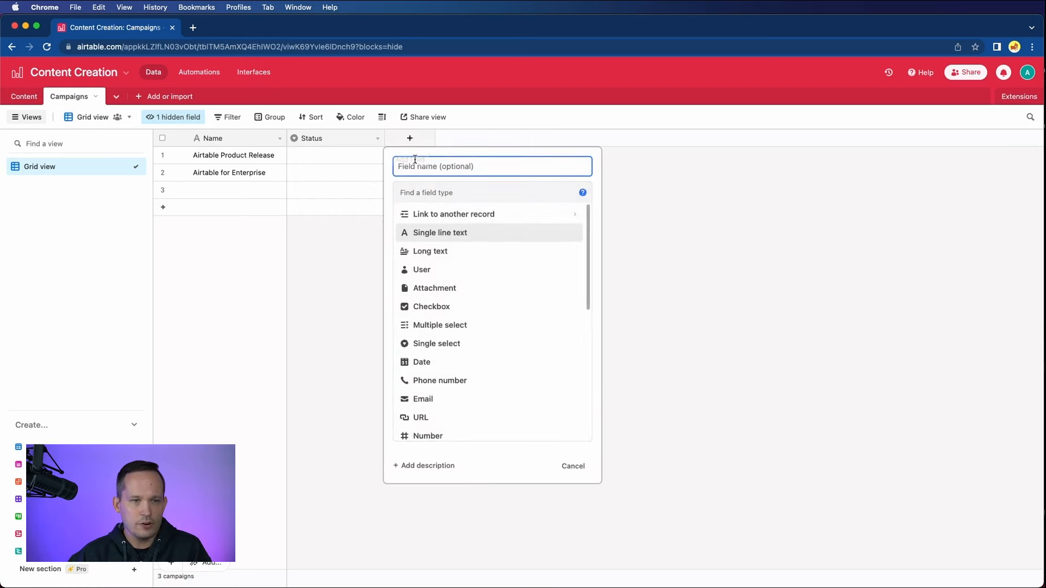
{"action": "left_click", "coordinate": [414, 195]}
{"action": "type", "text": "Link"}
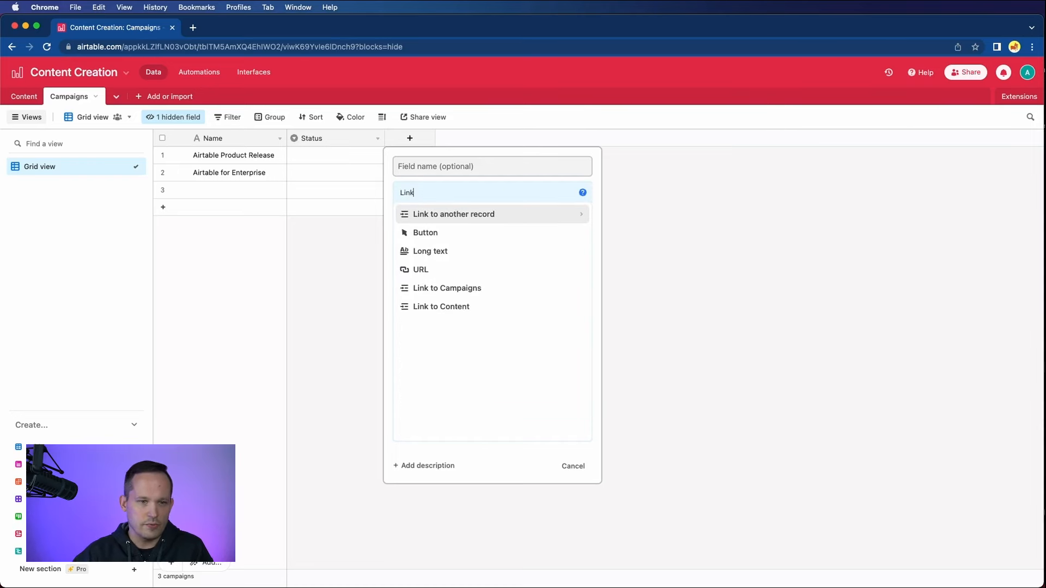
{"action": "left_click", "coordinate": [457, 215]}
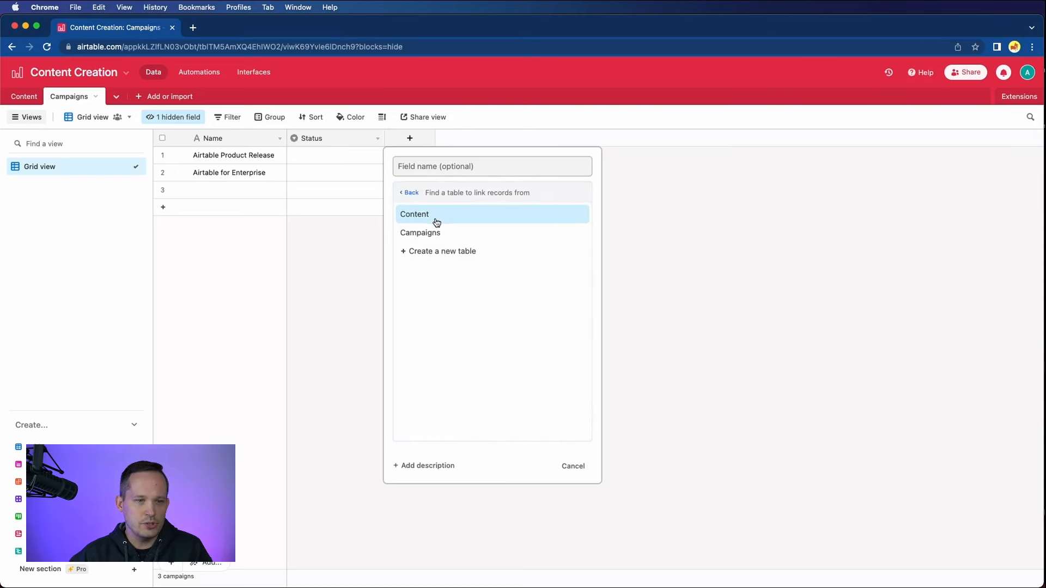
{"action": "left_click", "coordinate": [441, 217]}
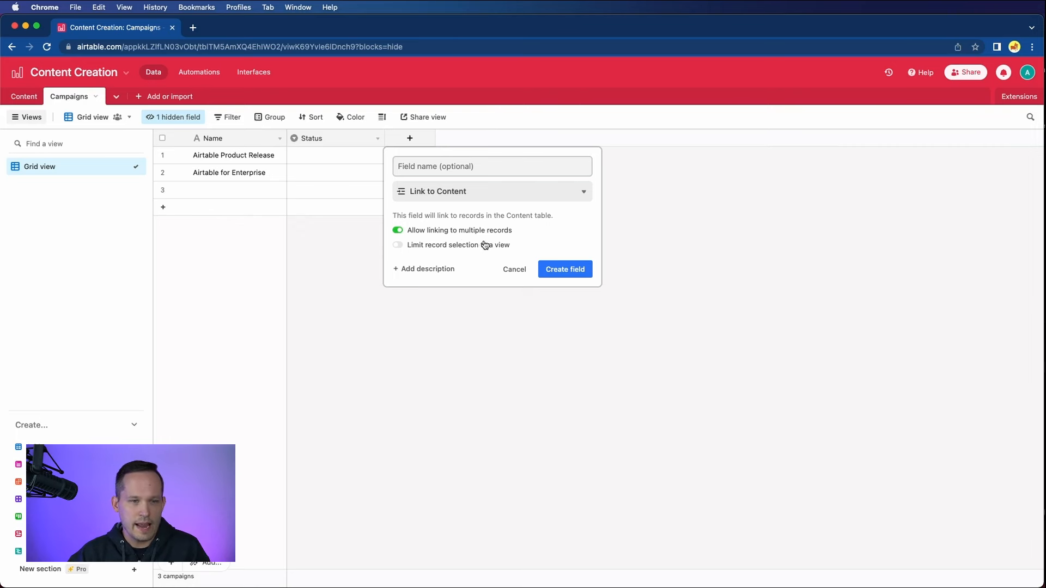
{"action": "left_click", "coordinate": [457, 170]}
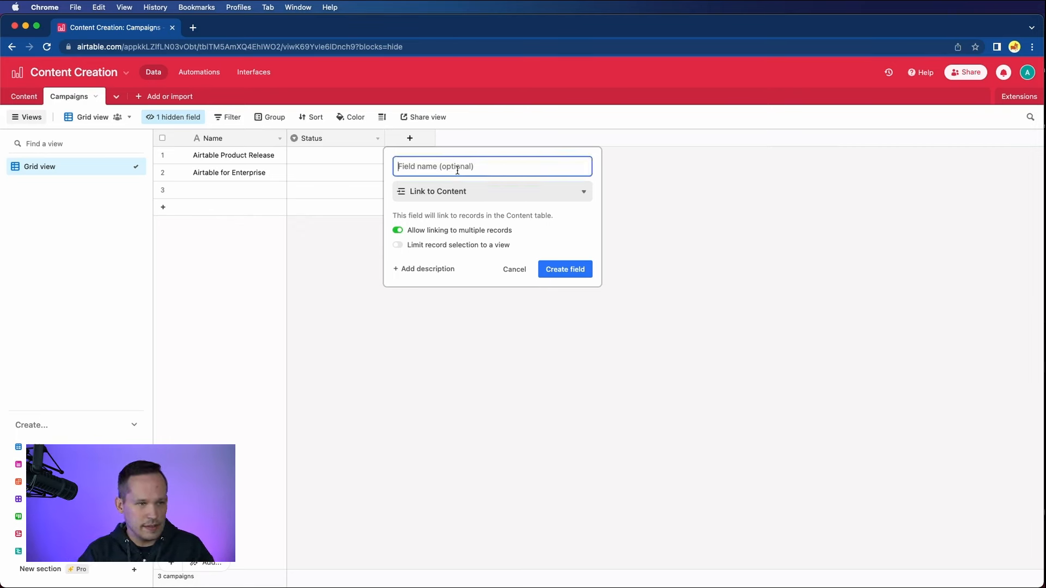
{"action": "type", "text": "Conte"}
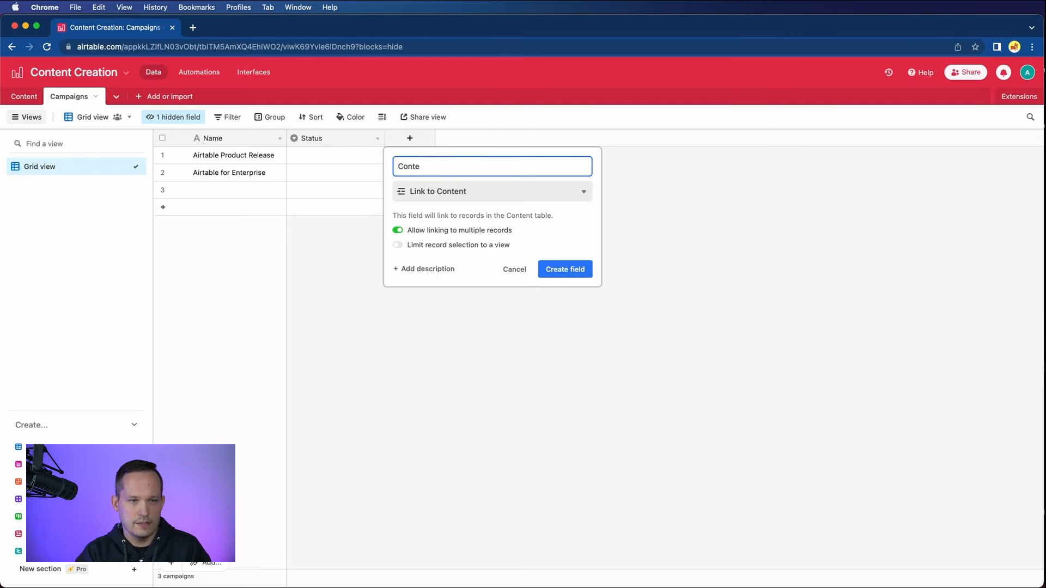
{"action": "type", "text": "tnt"}
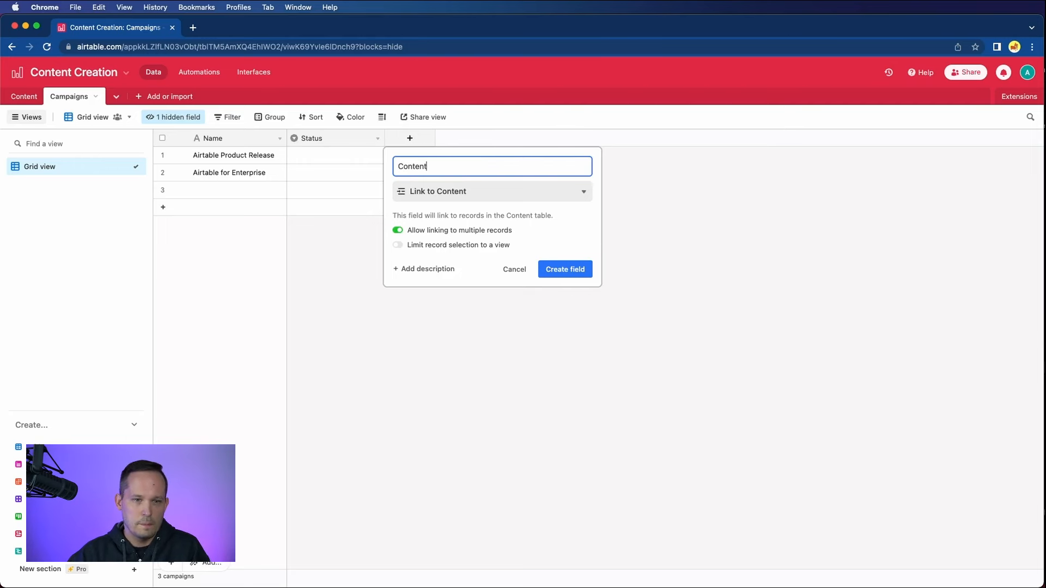
{"action": "left_click", "coordinate": [556, 270]}
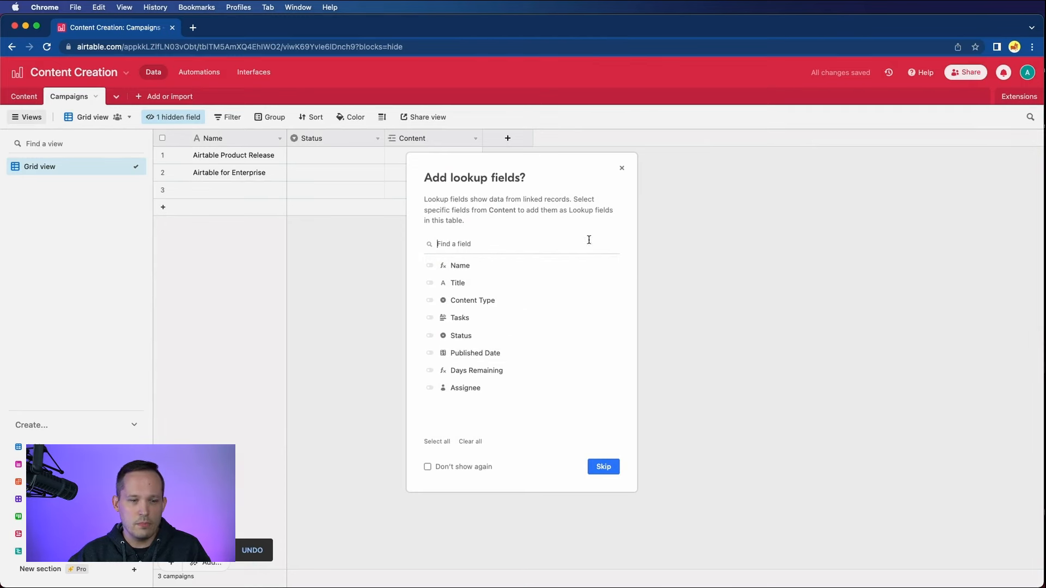
{"action": "left_click", "coordinate": [622, 169]}
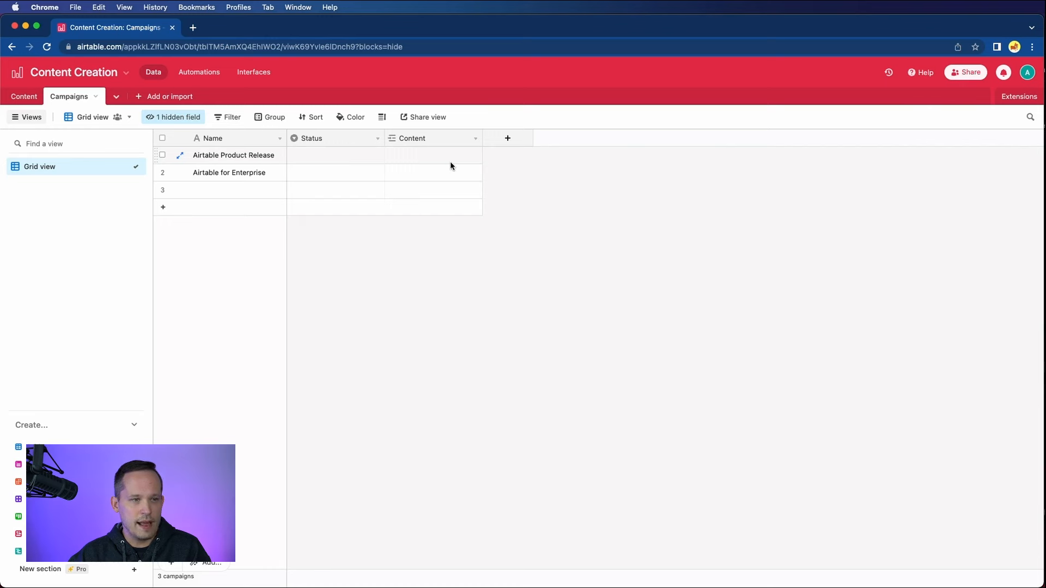
Unhide the linked Campaigns field in the Content table's grid view
{"action": "left_click", "coordinate": [30, 97]}
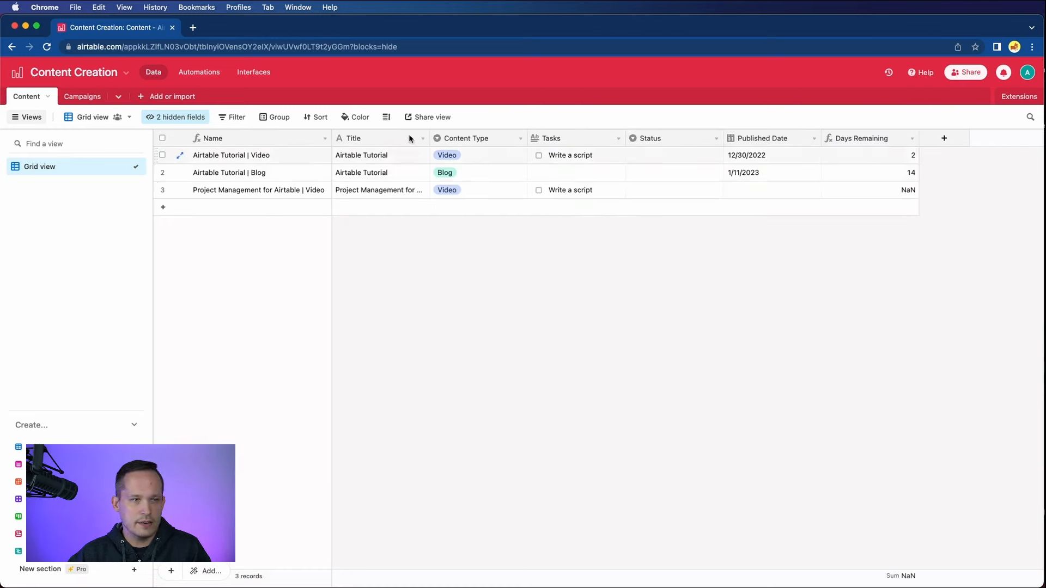
{"action": "left_click", "coordinate": [175, 117]}
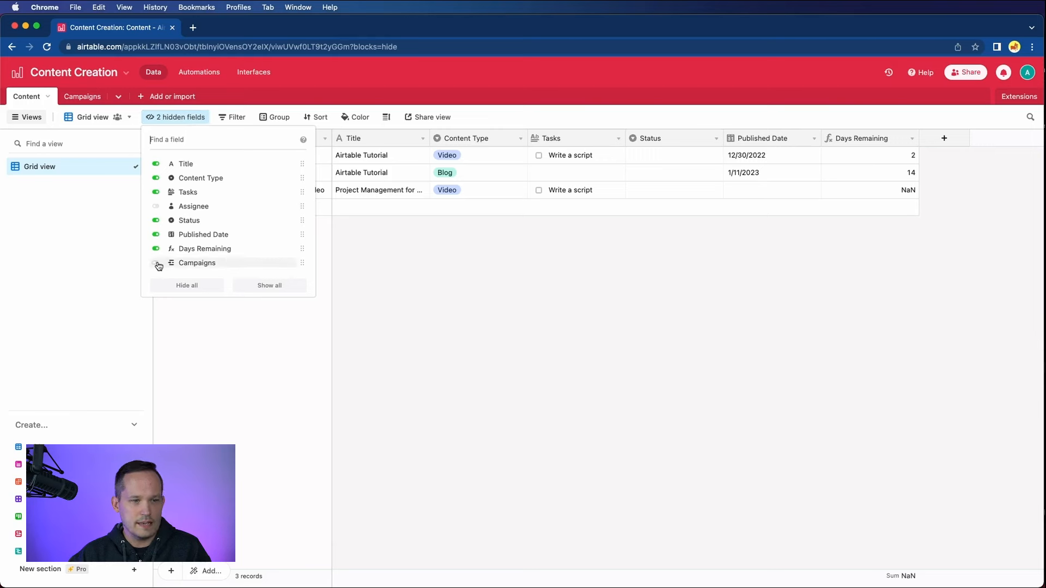
{"action": "left_click", "coordinate": [157, 264]}
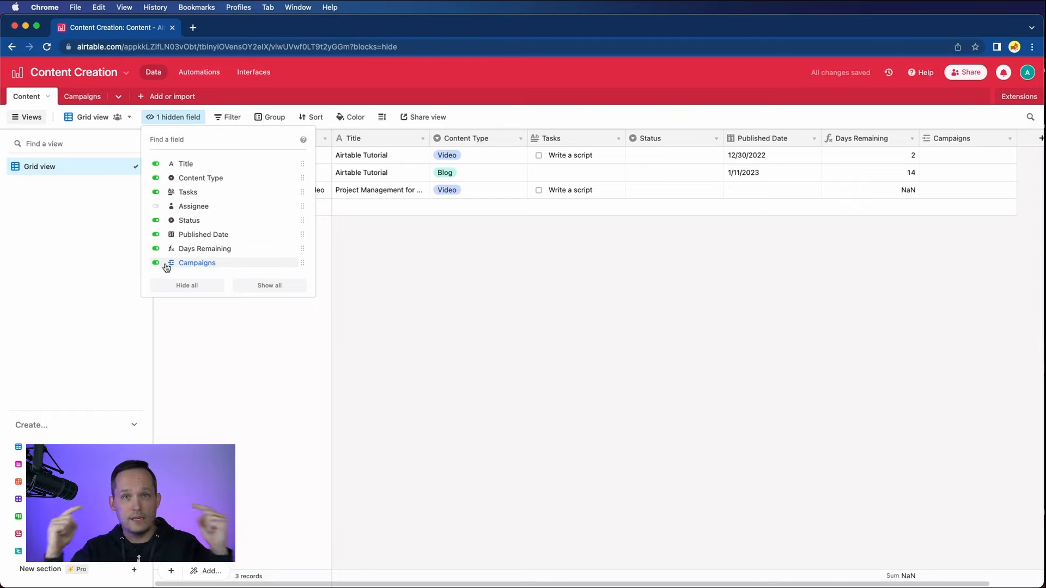
{"action": "left_click", "coordinate": [549, 327]}
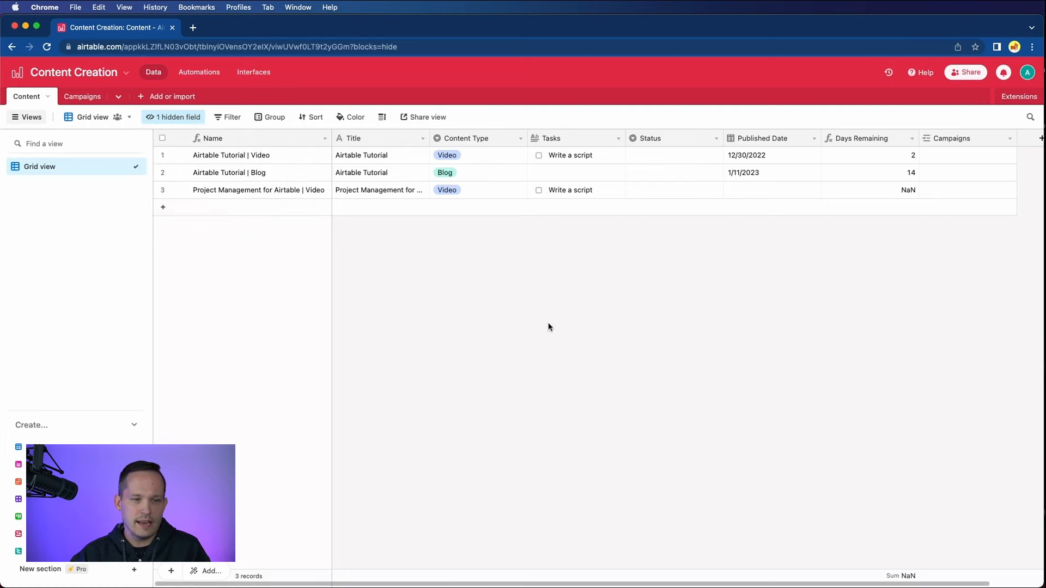
Turn off linking to multiple records for the Campaigns field in the Content table and confirm the configuration change
{"action": "scroll", "coordinate": [964, 177], "scroll_direction": "right", "scroll_amount": 2}
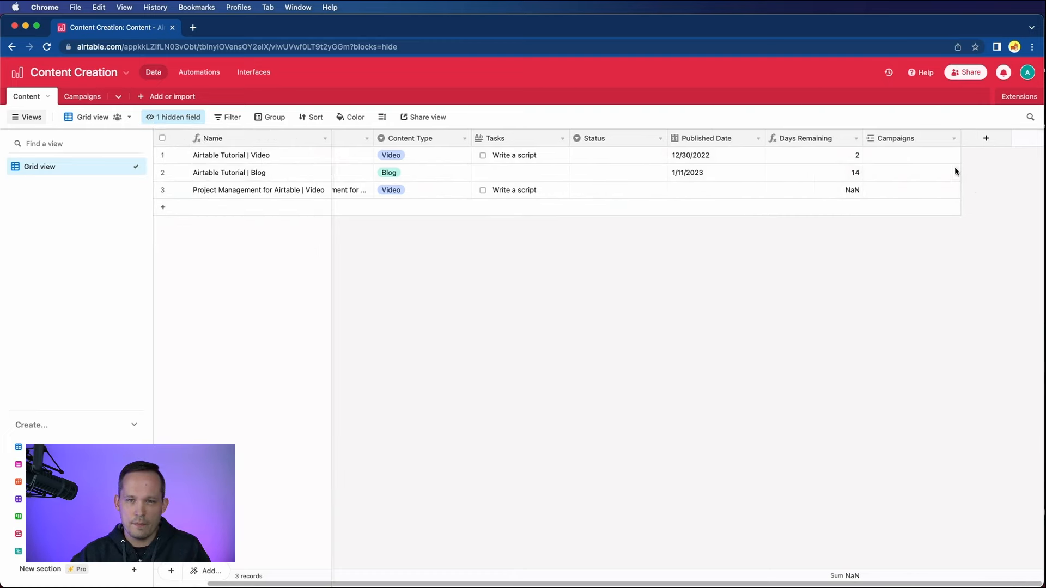
{"action": "left_click", "coordinate": [954, 139]}
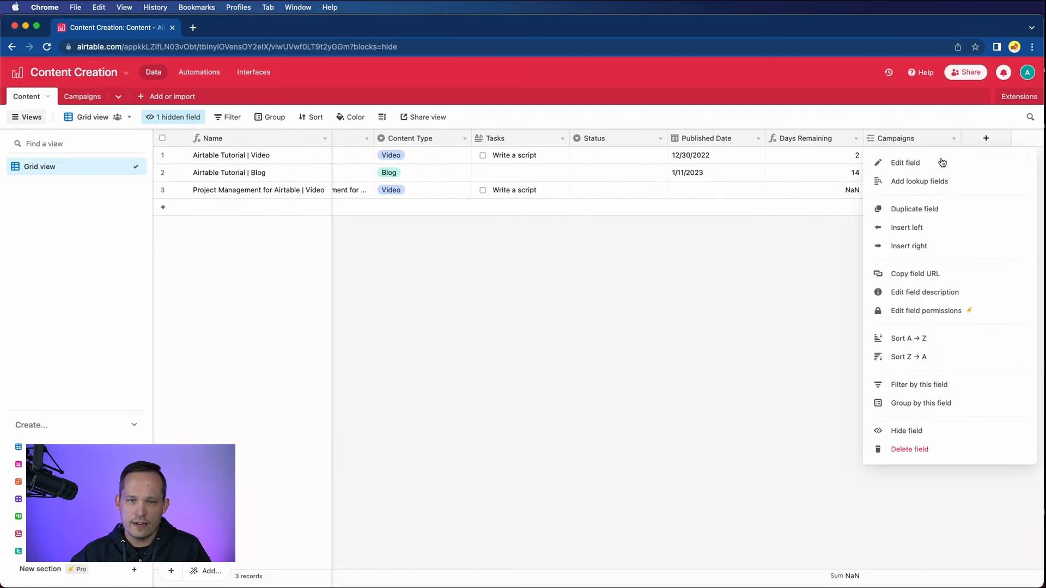
{"action": "left_click", "coordinate": [934, 161]}
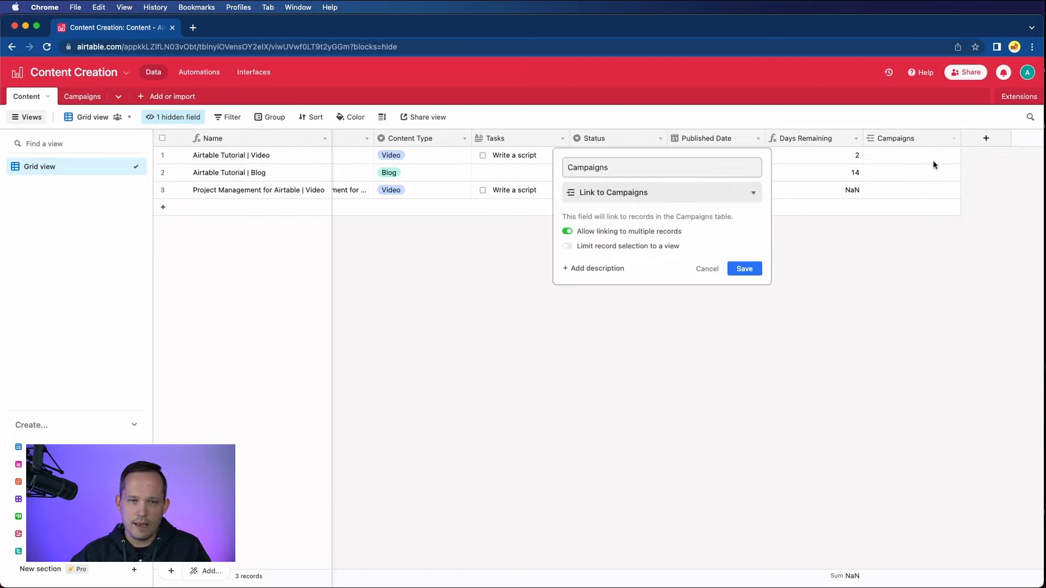
{"action": "left_click", "coordinate": [569, 232]}
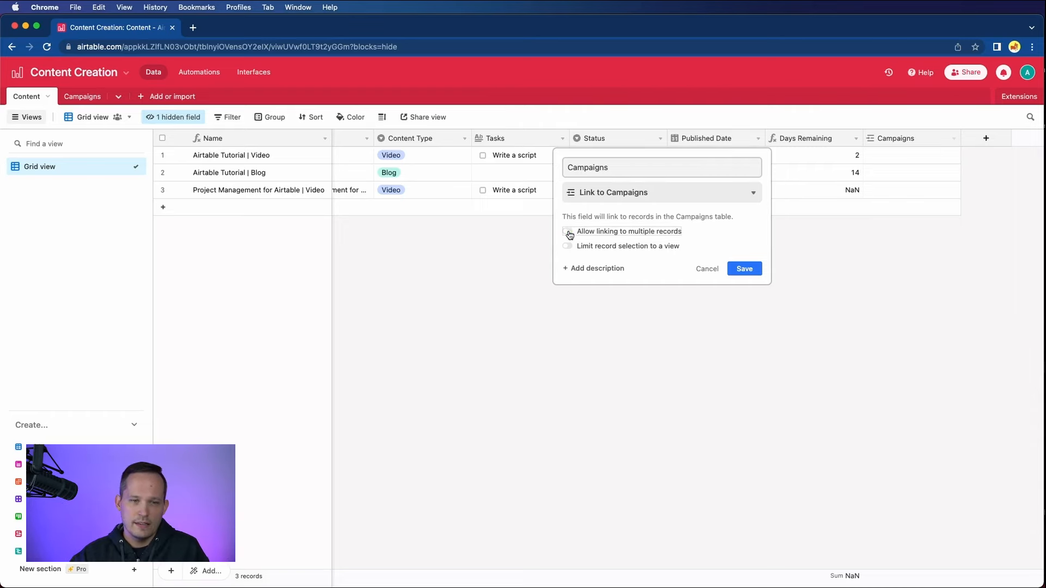
{"action": "left_click", "coordinate": [744, 273]}
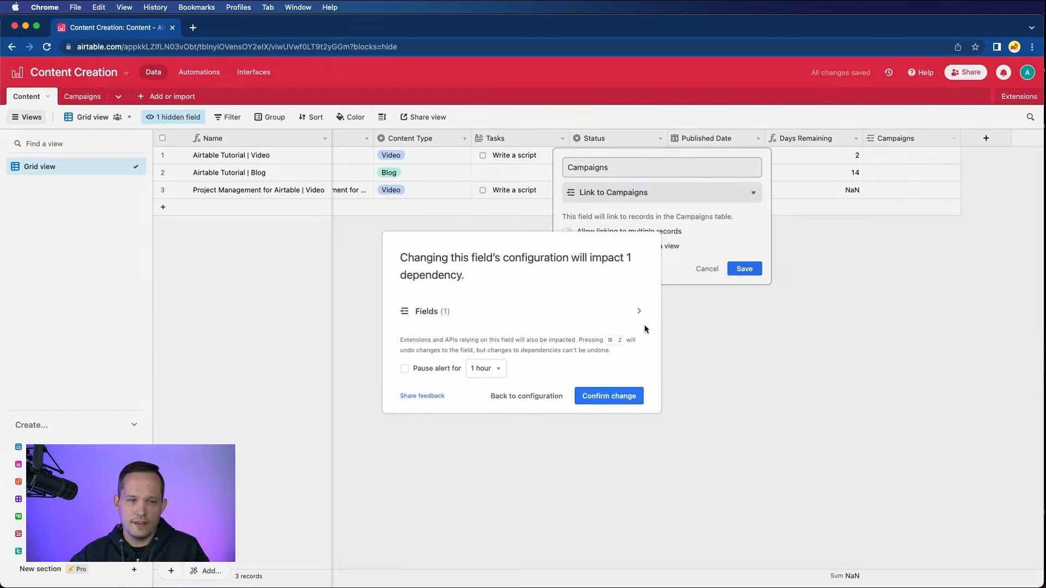
{"action": "left_click", "coordinate": [609, 396]}
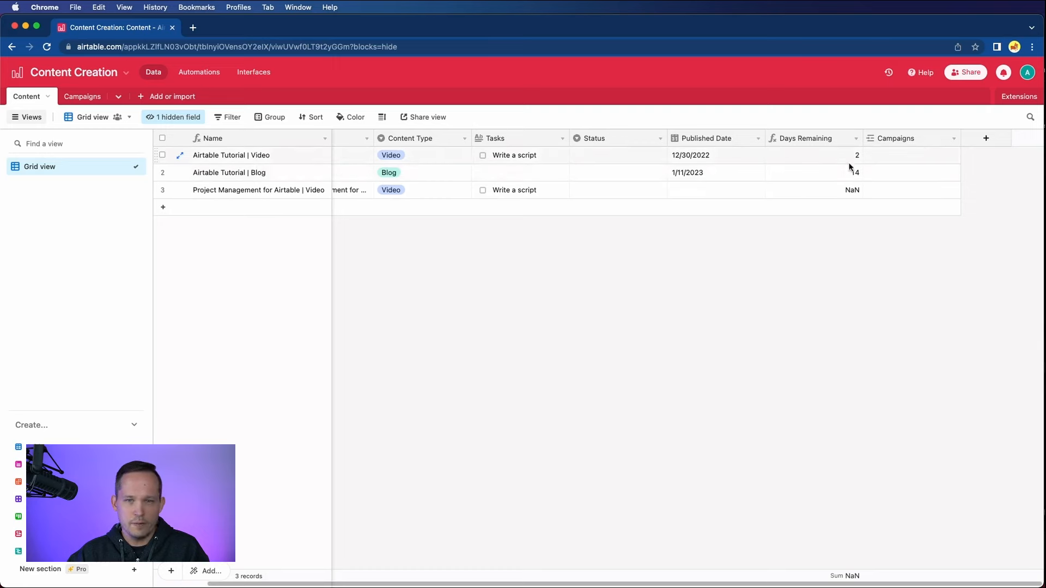
Link the "Airtable Tutorial | Video" record to the Airtable Product Release campaign
{"action": "left_click", "coordinate": [891, 154]}
{"action": "left_click", "coordinate": [872, 157]}
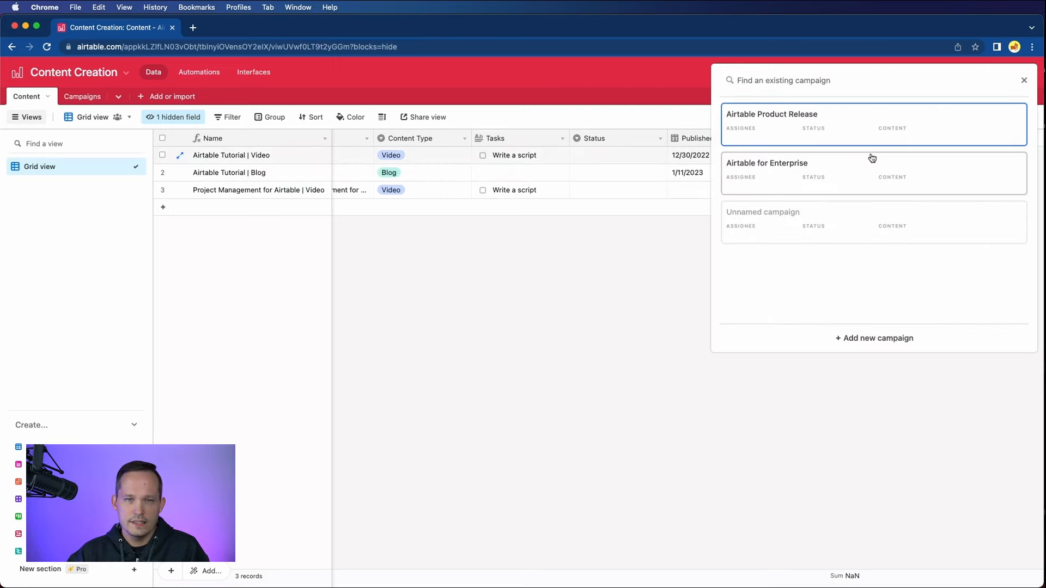
{"action": "left_click", "coordinate": [841, 124]}
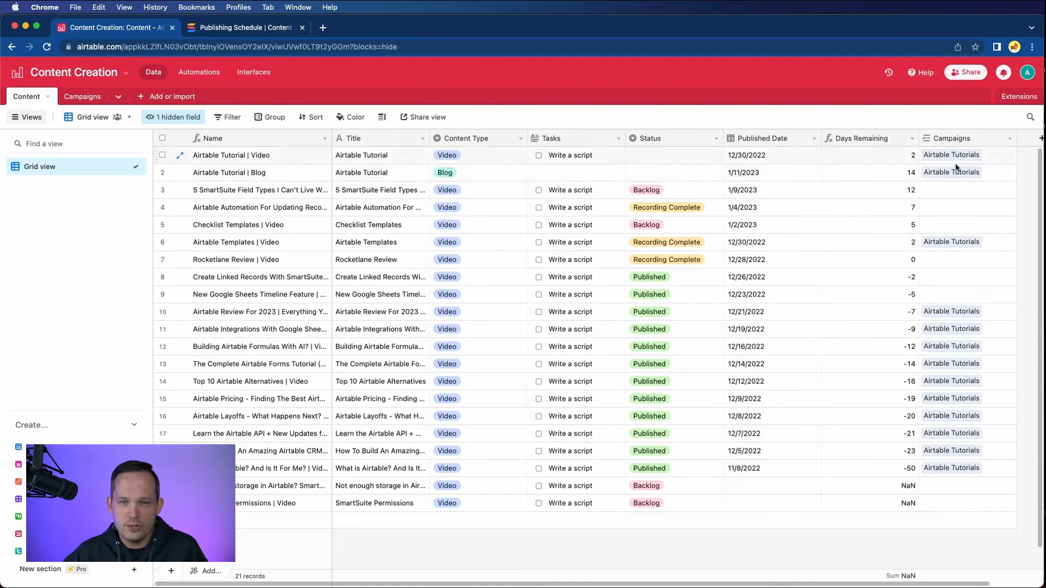
Compare the campaign links in the Content table with the linked content shown in the Campaigns table
{"action": "scroll", "coordinate": [964, 294], "scroll_direction": "right", "scroll_amount": 2}
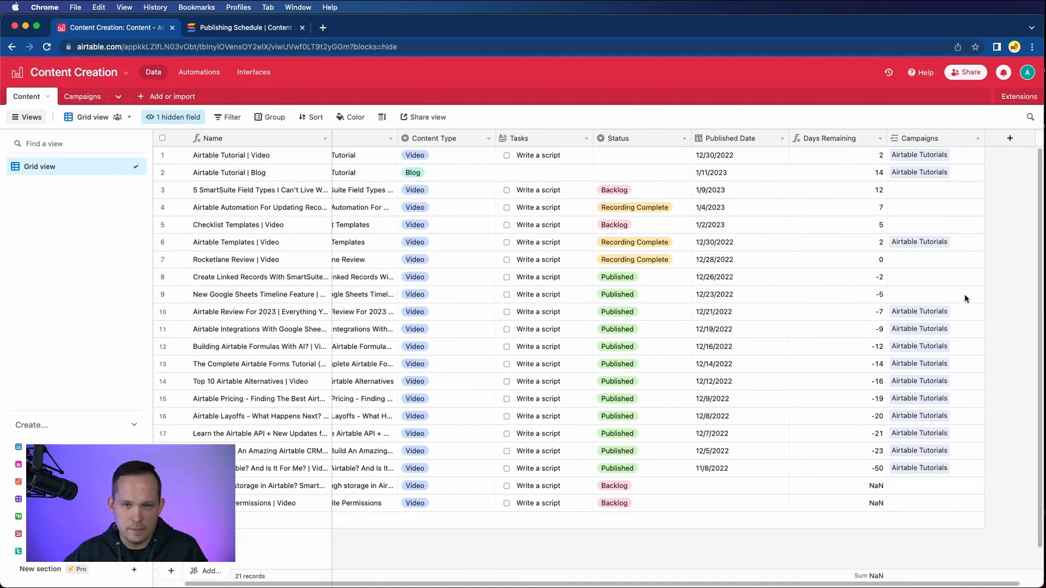
{"action": "left_click", "coordinate": [82, 96]}
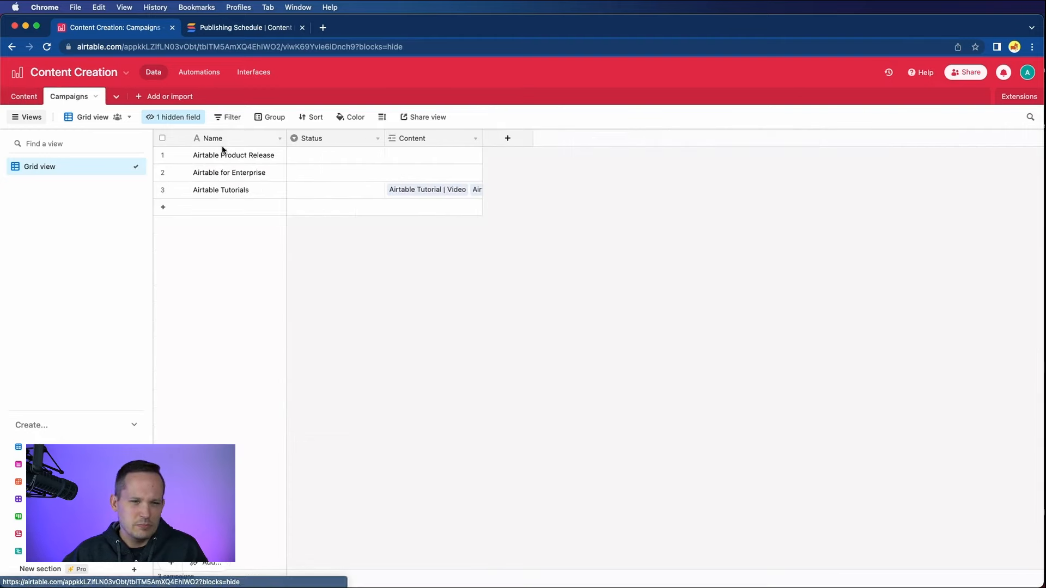
{"action": "left_click", "coordinate": [27, 96]}
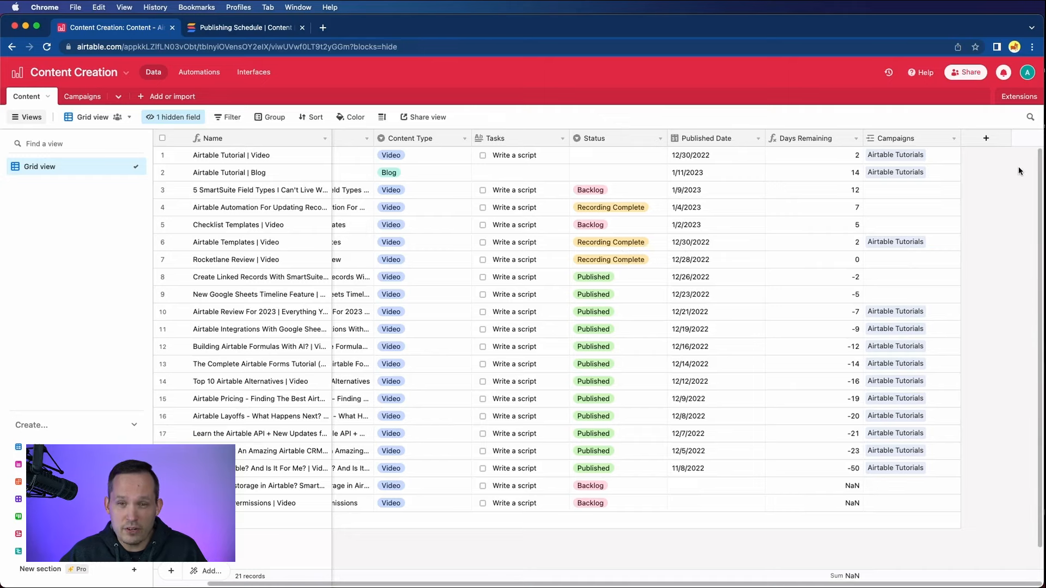
Add a Currency field named "Budget" with $1 precision to the Campaigns table and enter 5000 for the Airtable Tutorials campaign
{"action": "left_click", "coordinate": [76, 97]}
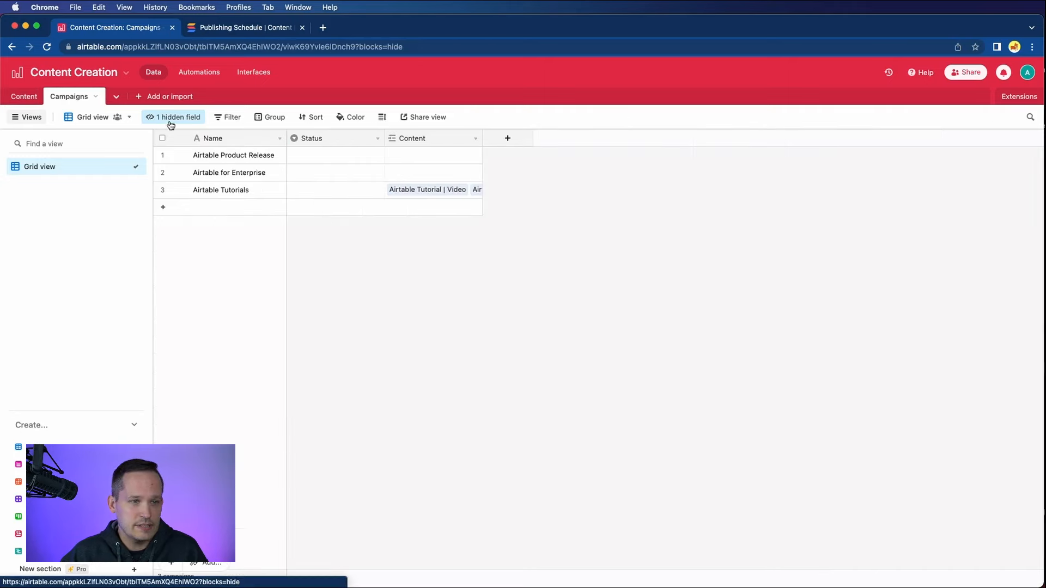
{"action": "left_click", "coordinate": [503, 139]}
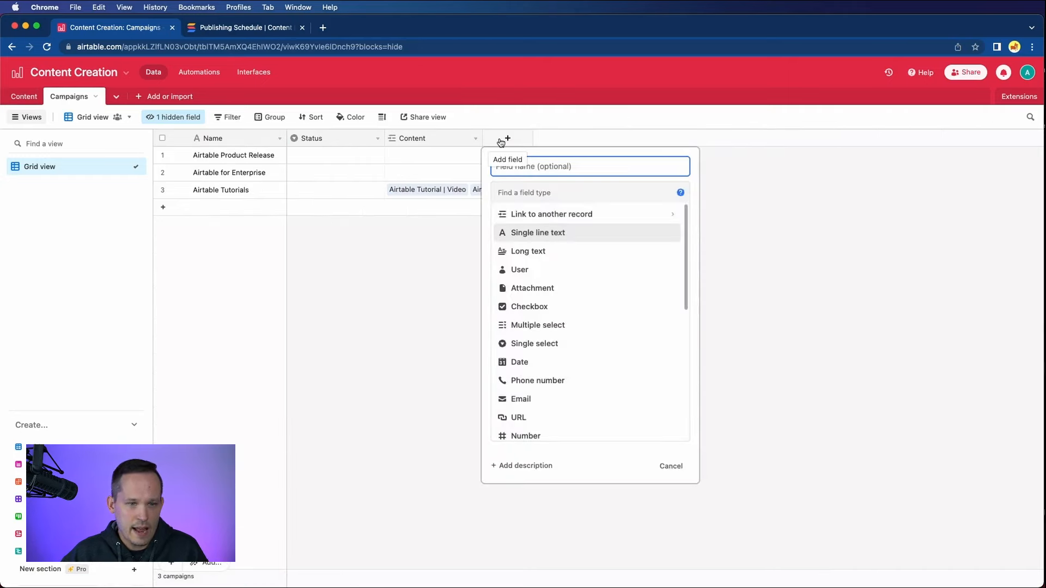
{"action": "left_click", "coordinate": [513, 190]}
{"action": "type", "text": "curr"}
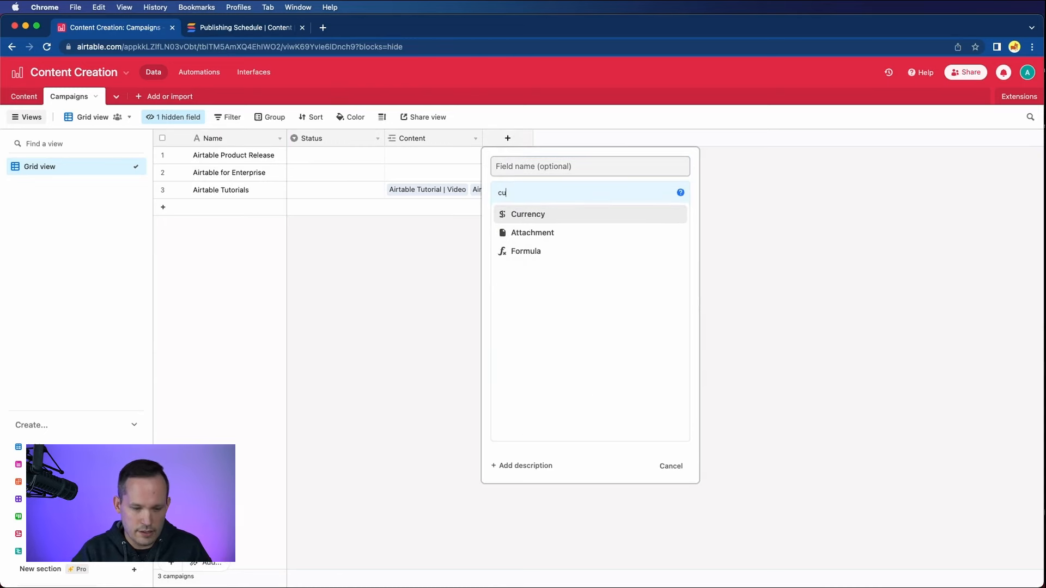
{"action": "left_click", "coordinate": [528, 218]}
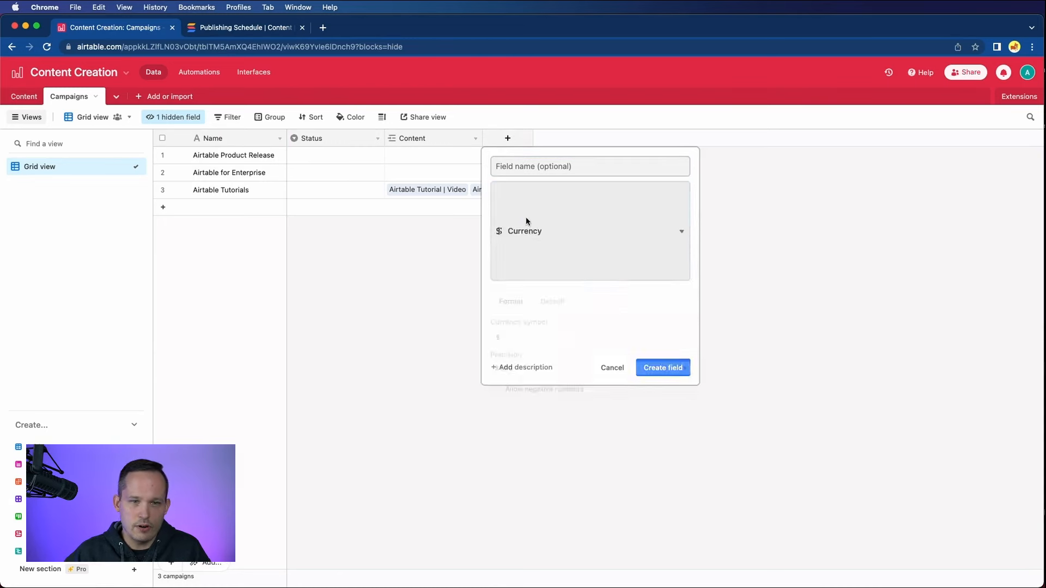
{"action": "left_click", "coordinate": [520, 171]}
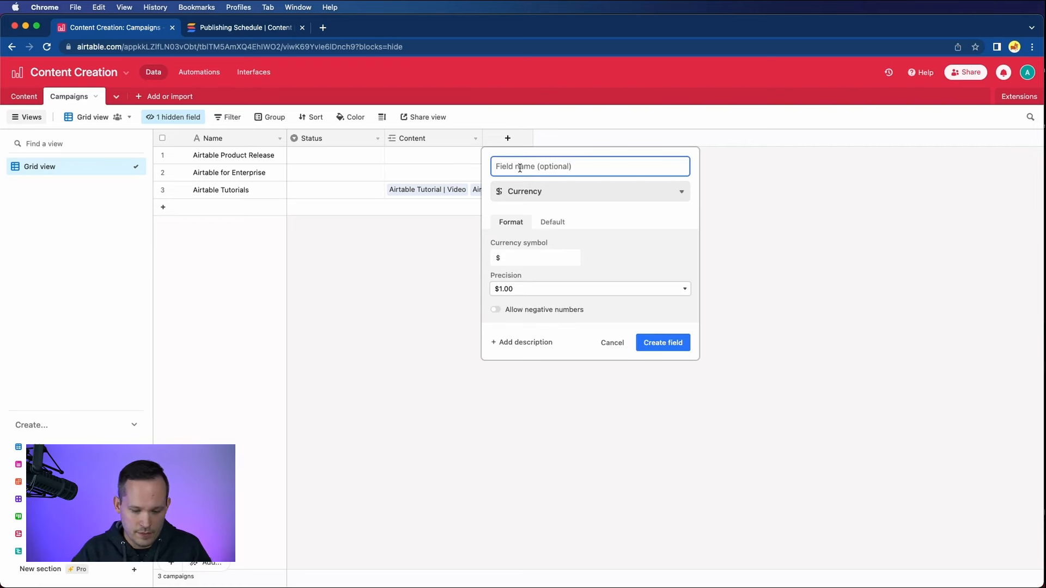
{"action": "type", "text": "Budget"}
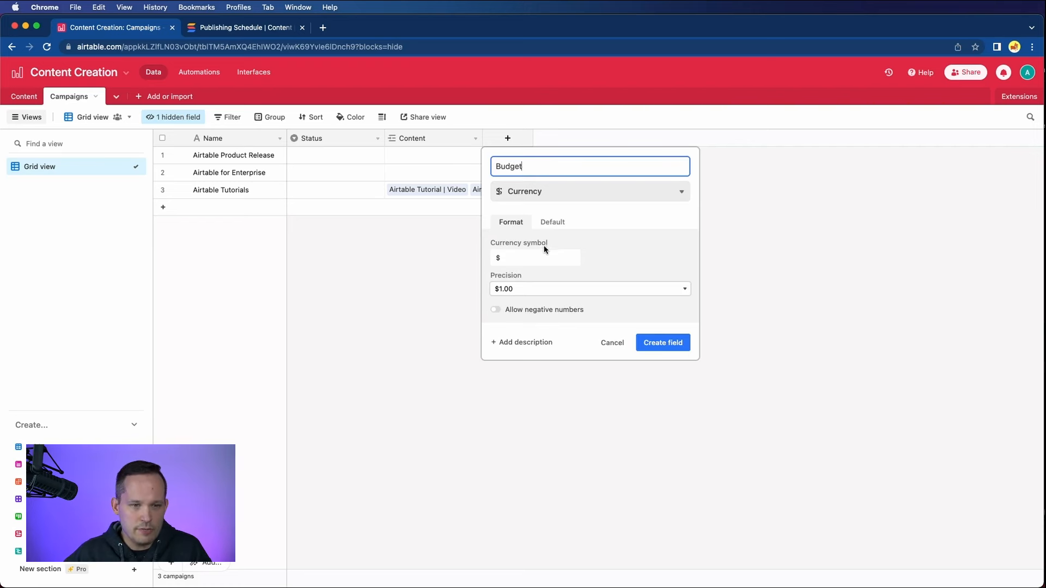
{"action": "left_click", "coordinate": [537, 289]}
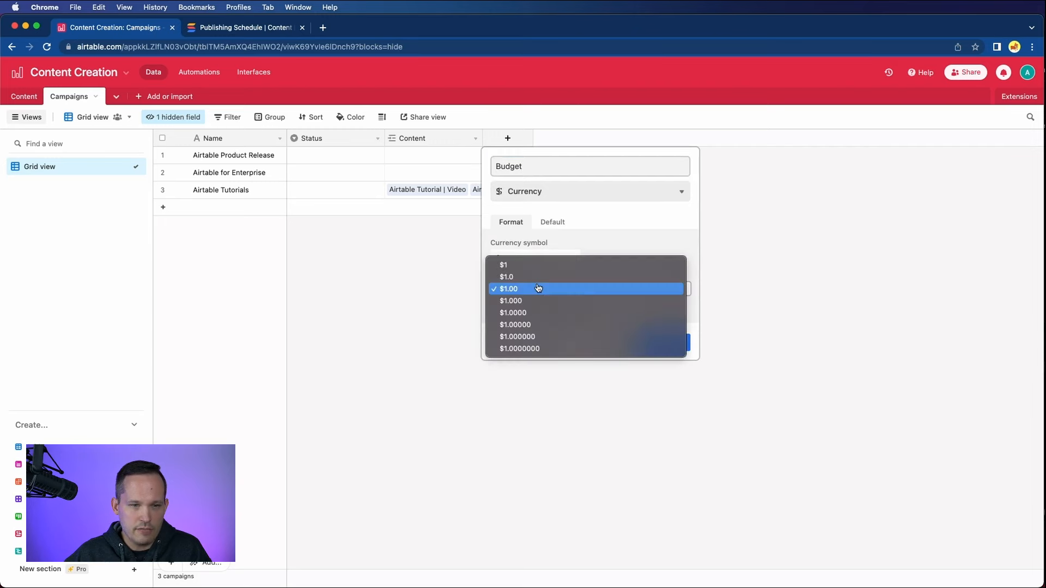
{"action": "left_click", "coordinate": [540, 269]}
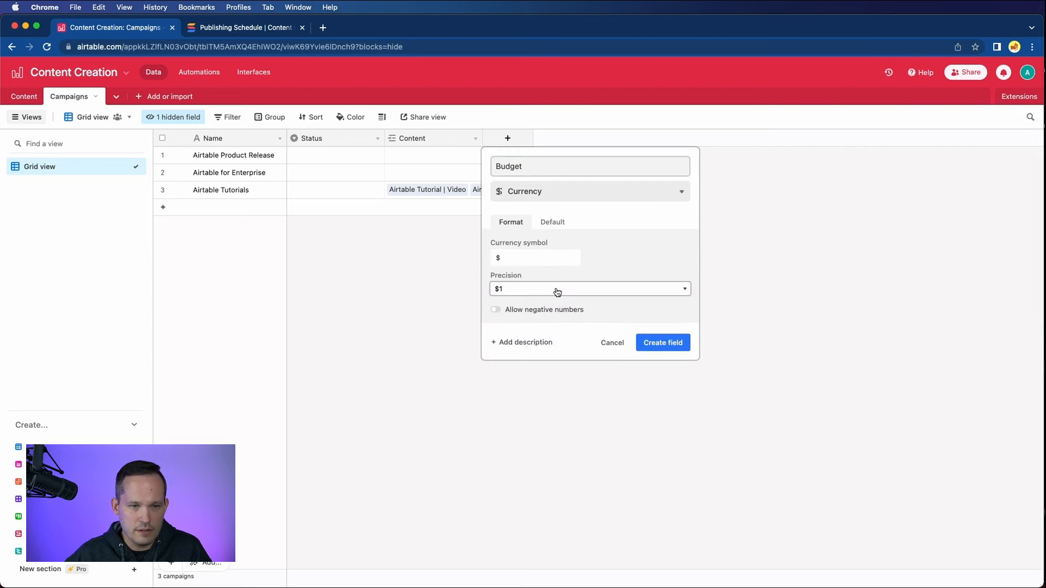
{"action": "left_click", "coordinate": [655, 344]}
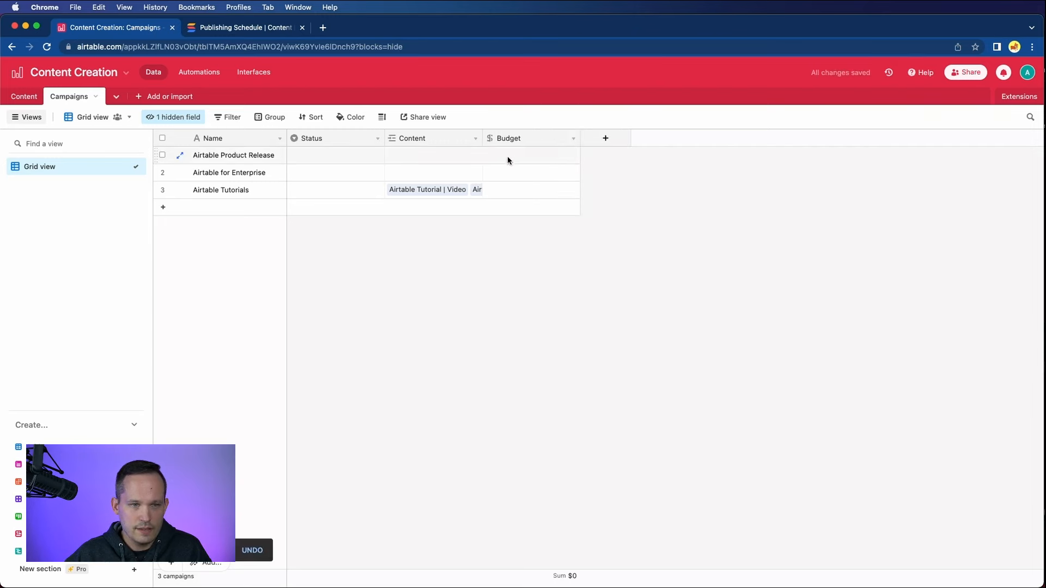
{"action": "double_click", "coordinate": [521, 191]}
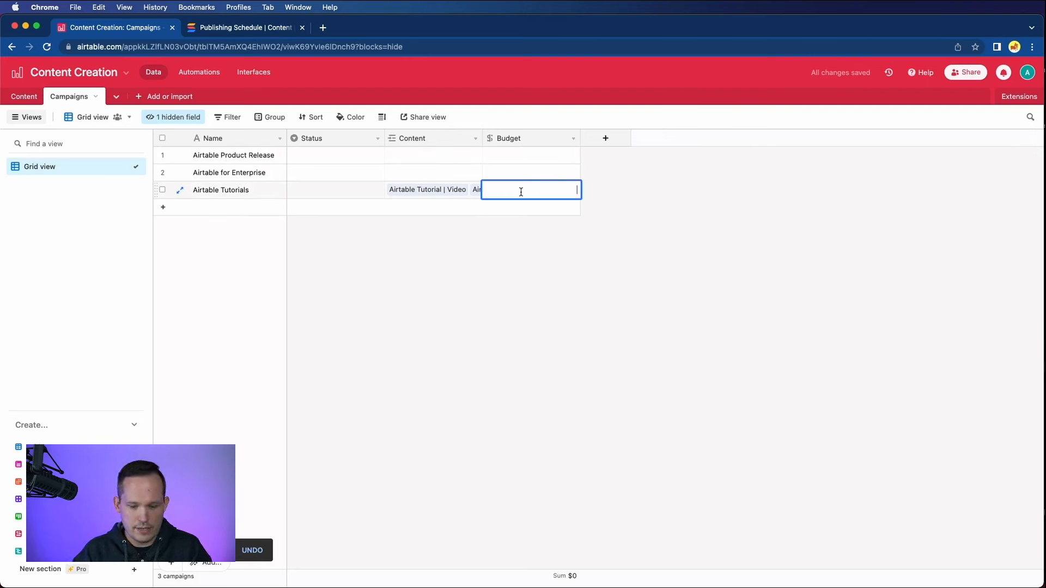
{"action": "type", "text": "5000"}
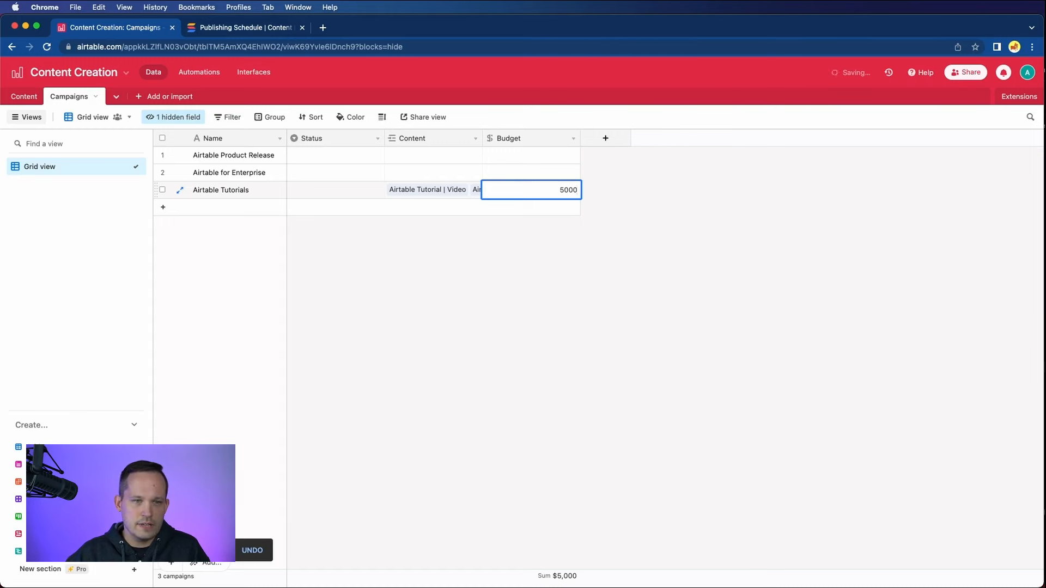
Add a Currency field named "Sponsorships" with $1 precision to the Content table
{"action": "left_click", "coordinate": [561, 293]}
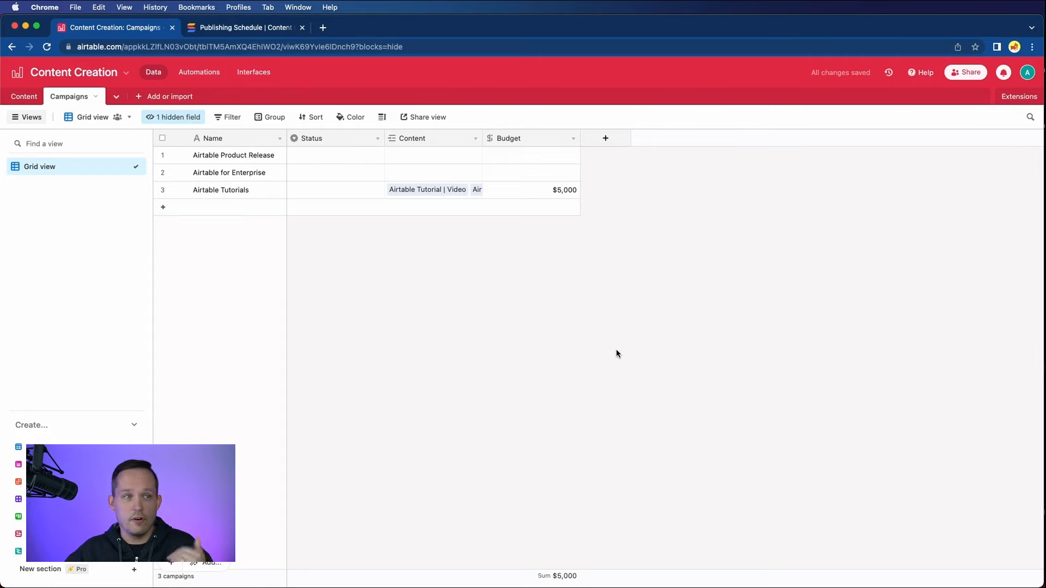
{"action": "left_click", "coordinate": [25, 96]}
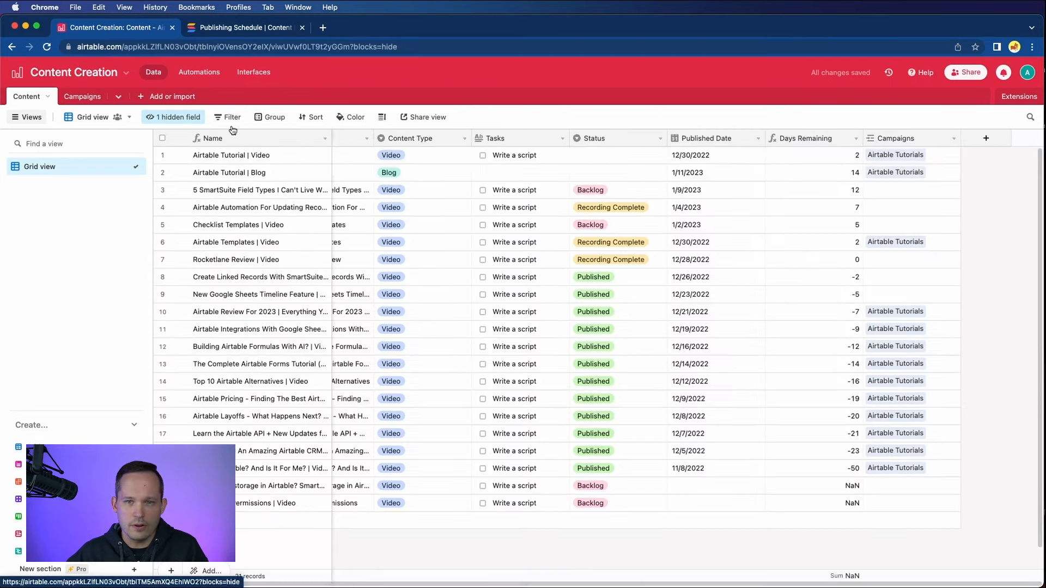
{"action": "left_click", "coordinate": [986, 138]}
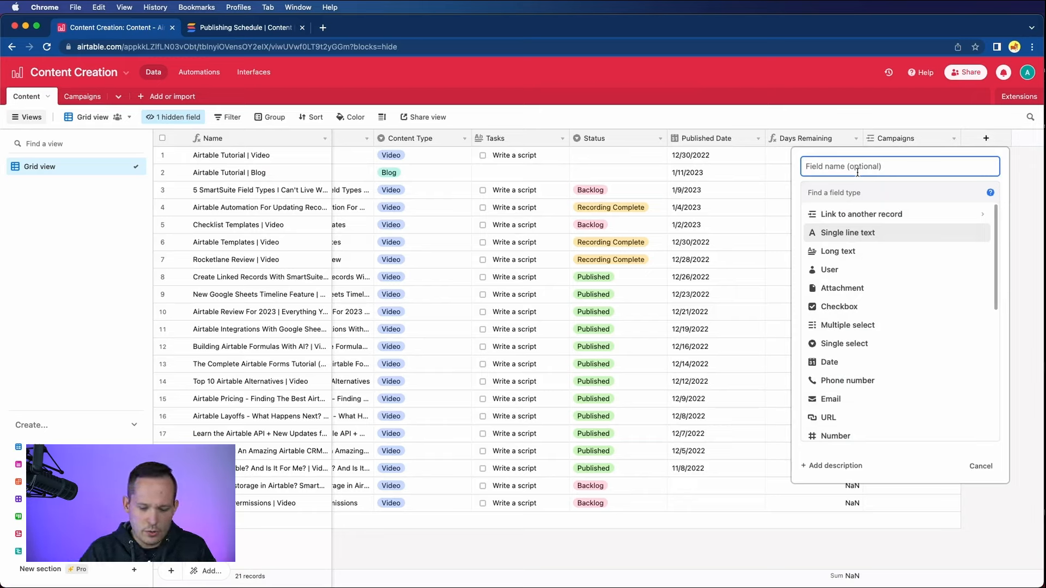
{"action": "type", "text": "Sponsorships"}
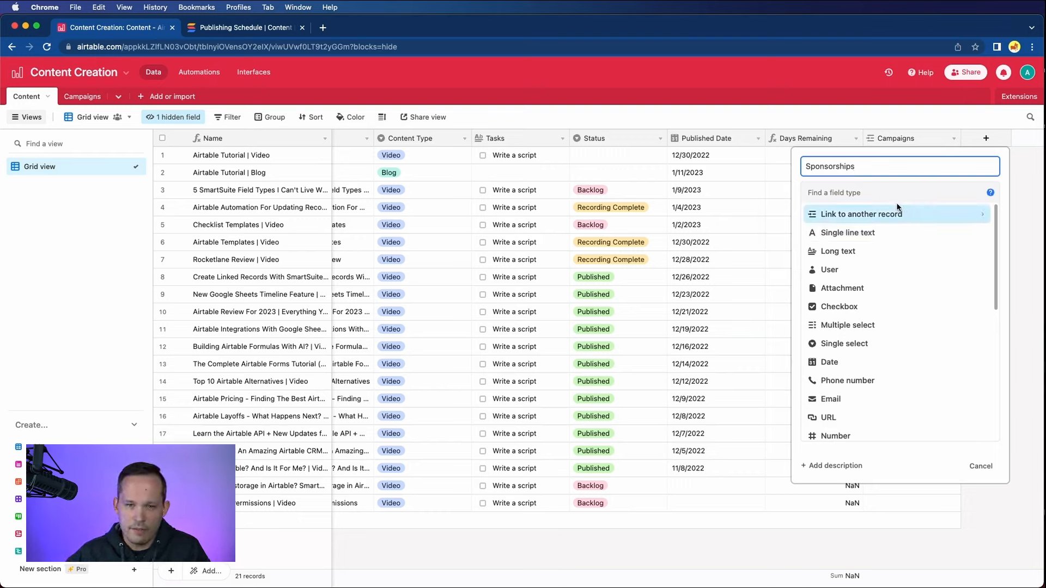
{"action": "left_click", "coordinate": [853, 192]}
{"action": "type", "text": "curr"}
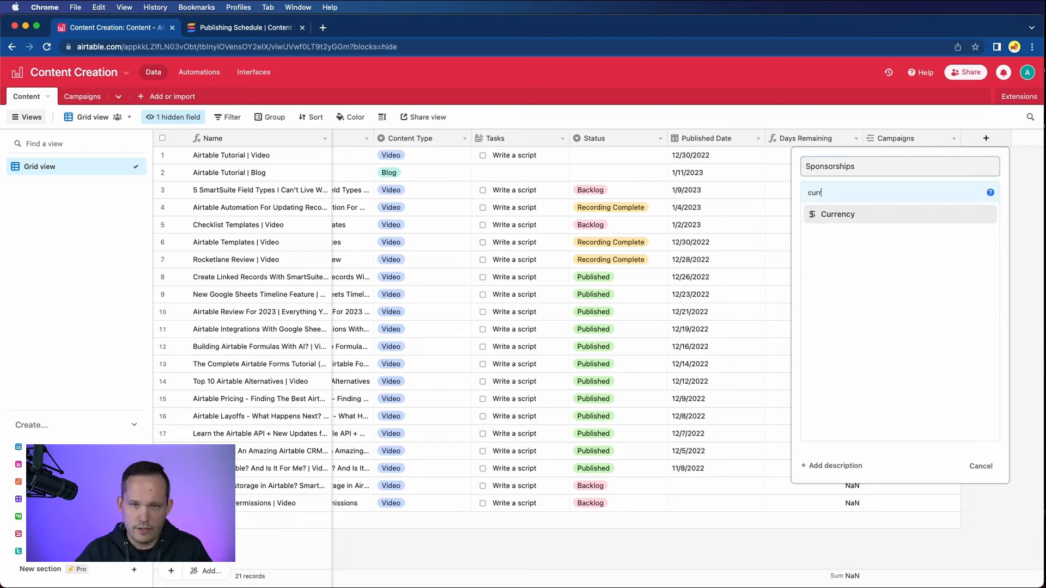
{"action": "left_click", "coordinate": [852, 214]}
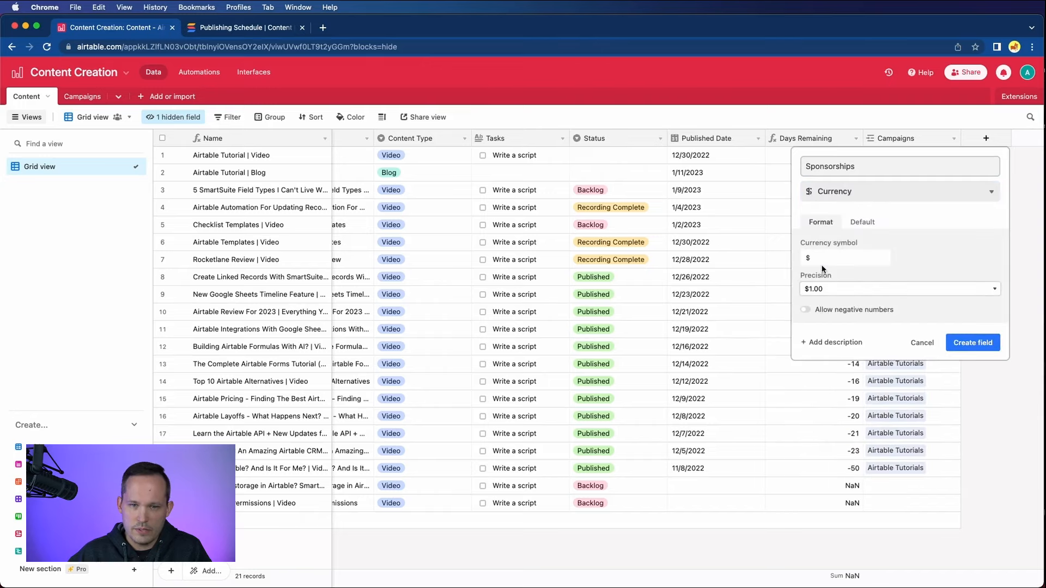
{"action": "left_click", "coordinate": [839, 288]}
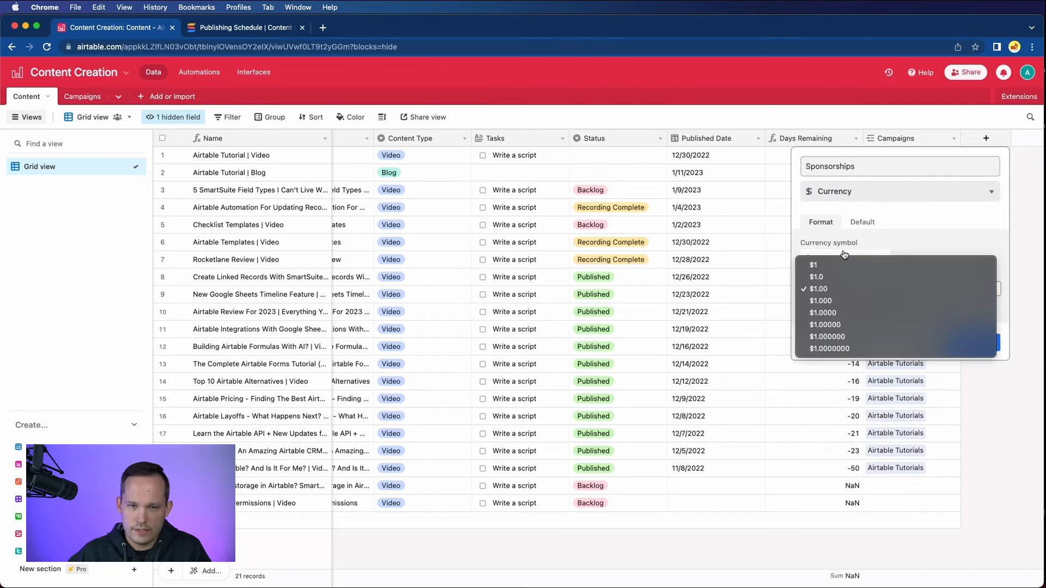
{"action": "left_click", "coordinate": [841, 265]}
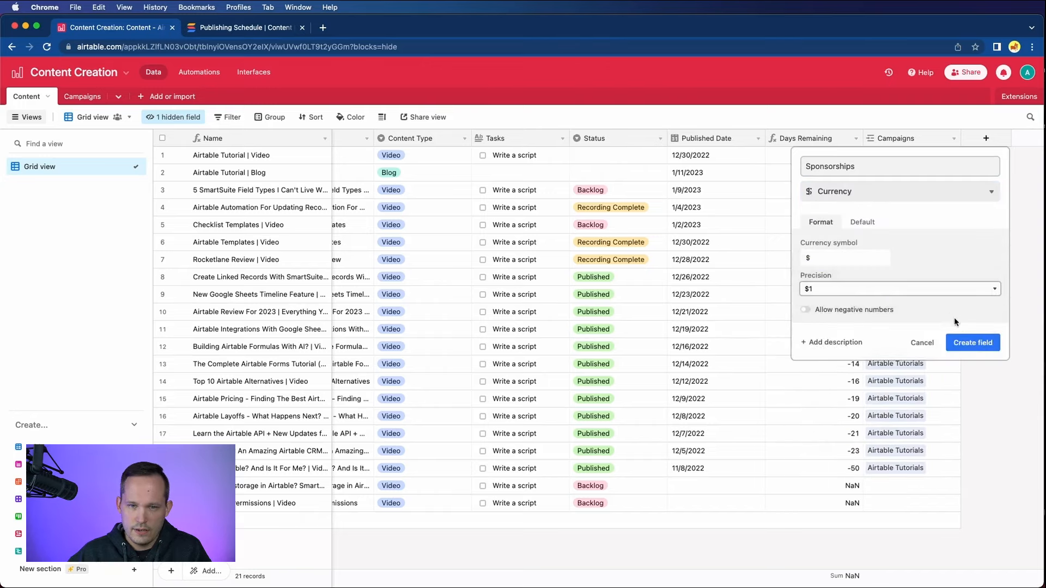
{"action": "left_click", "coordinate": [975, 344]}
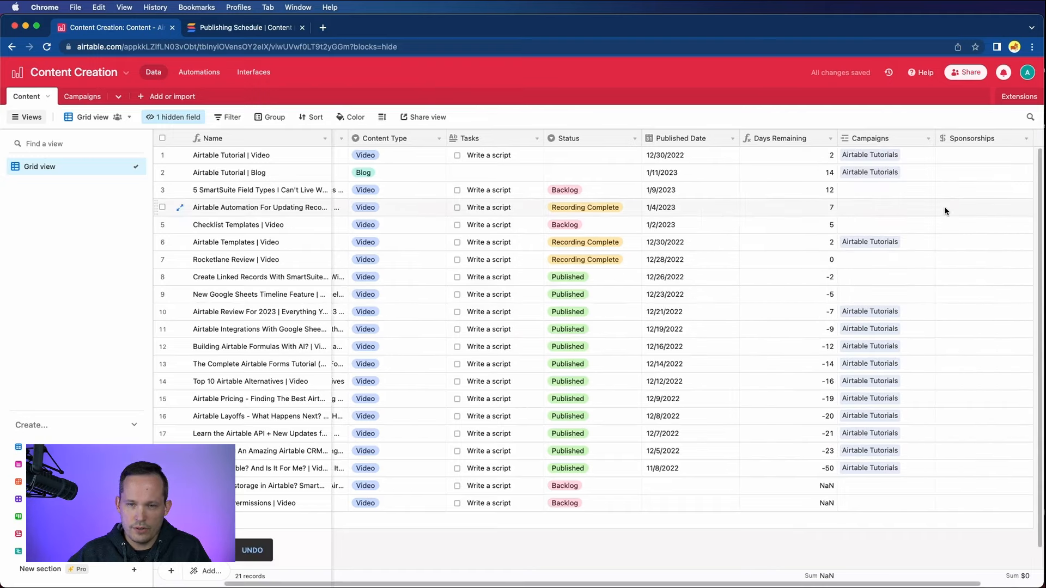
Enter sponsorship amounts of 200 for the "Airtable Review For 2023" video and 600 for "Building Airtable Formulas With AI?"
{"action": "scroll", "coordinate": [760, 316], "scroll_direction": "right", "scroll_amount": 3}
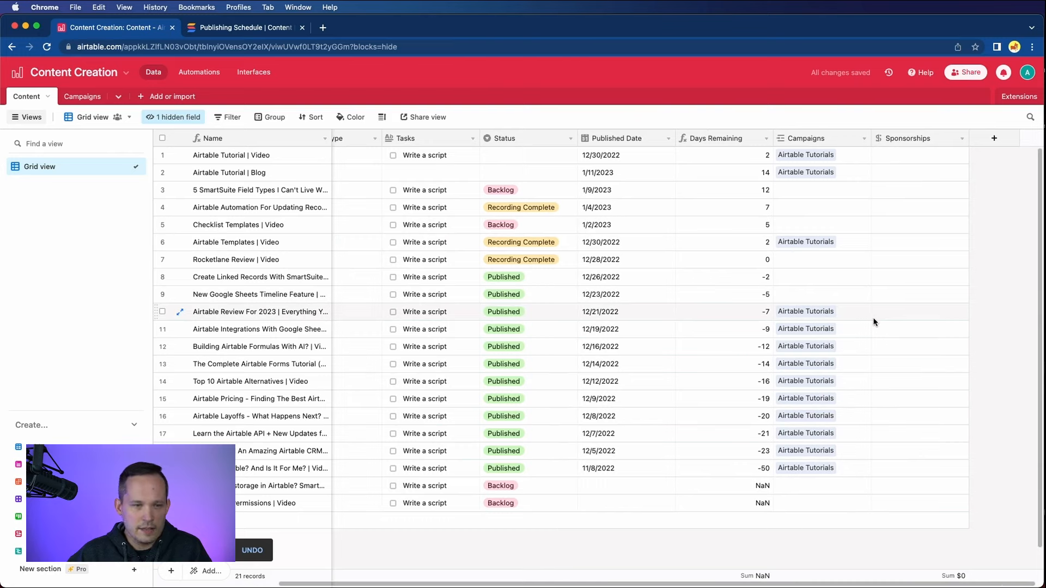
{"action": "double_click", "coordinate": [908, 312]}
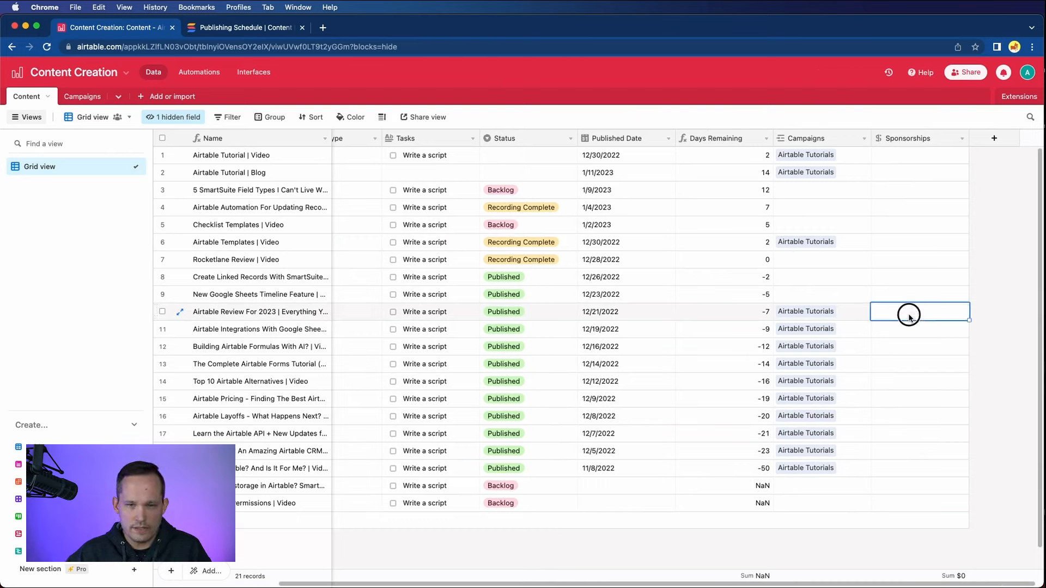
{"action": "type", "text": "200"}
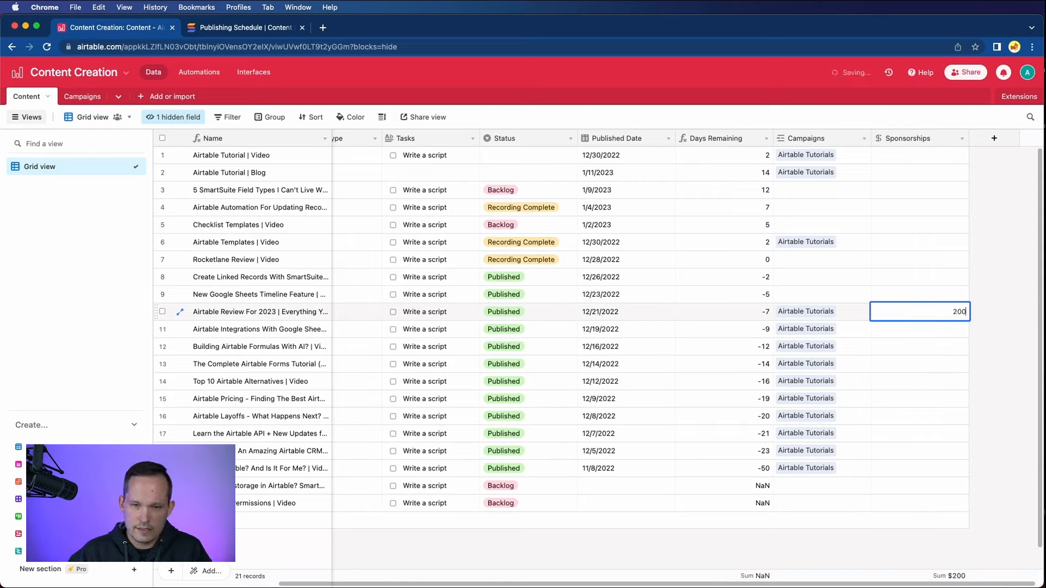
{"action": "double_click", "coordinate": [900, 348]}
{"action": "type", "text": "600"}
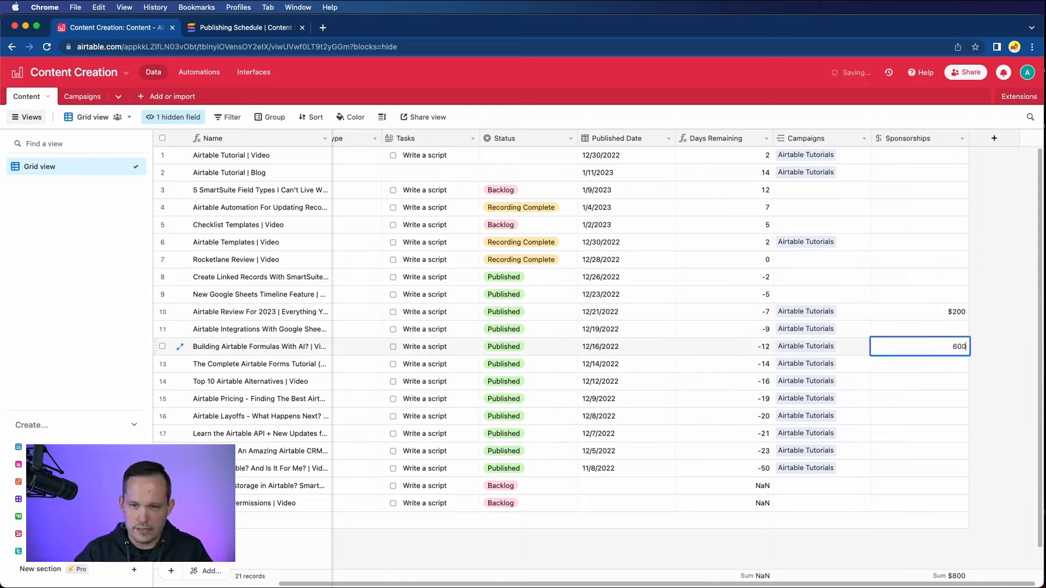
Enter sponsorships of 1000 for "Airtable Pricing" and 3000 for "Learn the Airtable API", and review the expanded "Building Airtable Formulas With AI?" record
{"action": "double_click", "coordinate": [927, 397]}
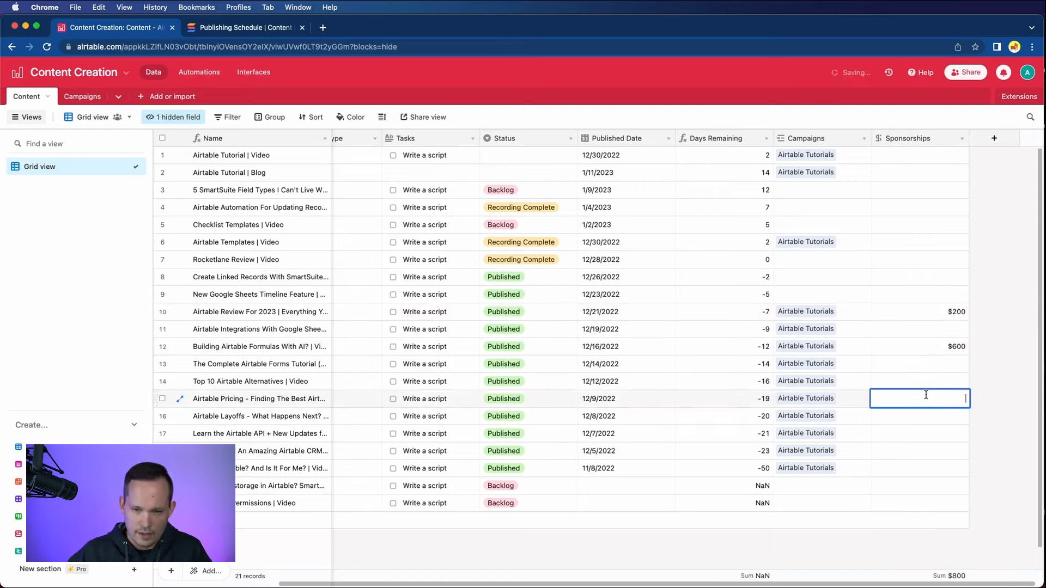
{"action": "type", "text": "1,000"}
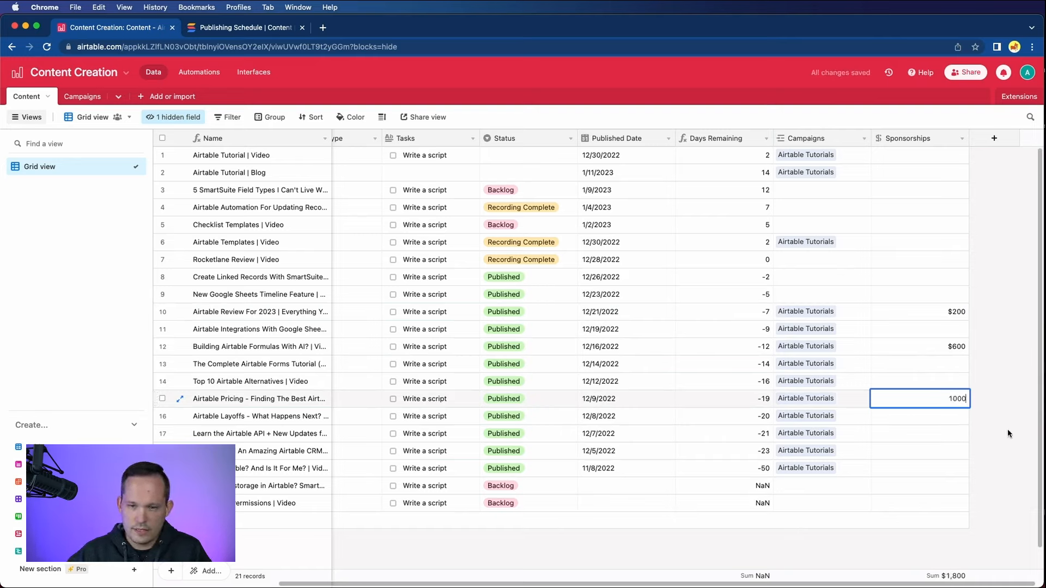
{"action": "left_click", "coordinate": [1008, 429]}
{"action": "double_click", "coordinate": [924, 434]}
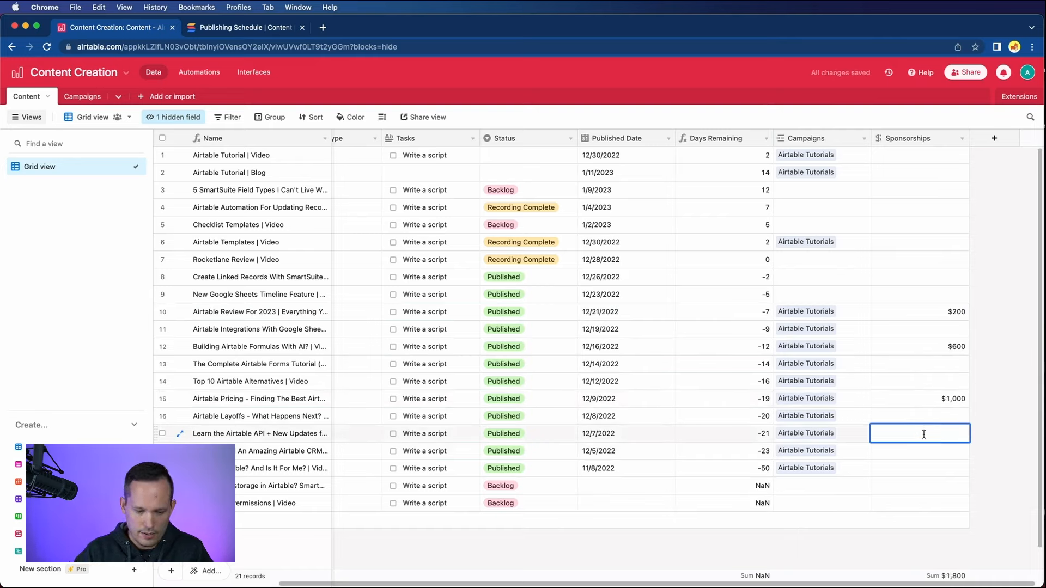
{"action": "type", "text": "3,000"}
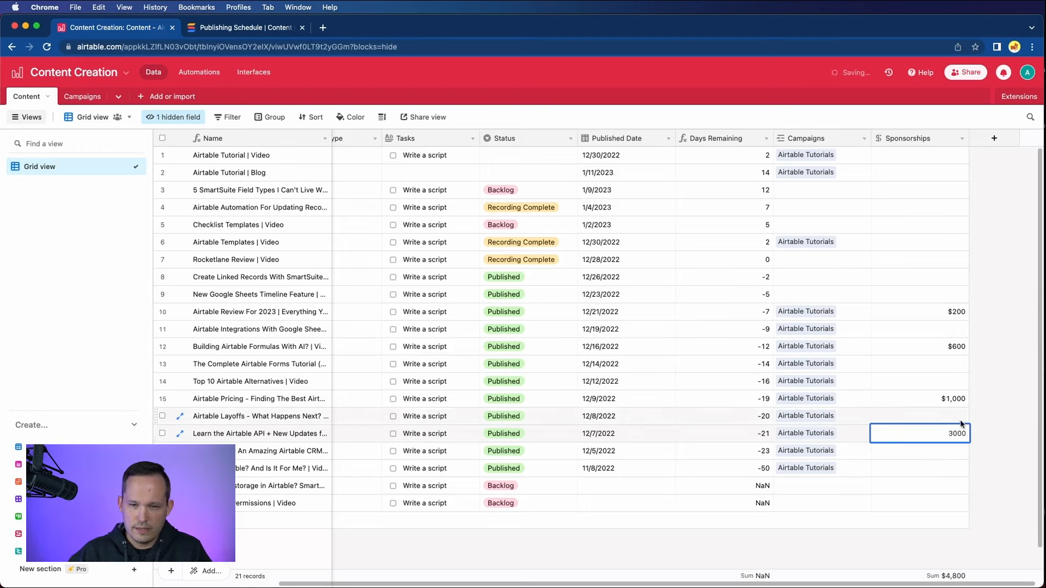
{"action": "left_click", "coordinate": [1008, 413]}
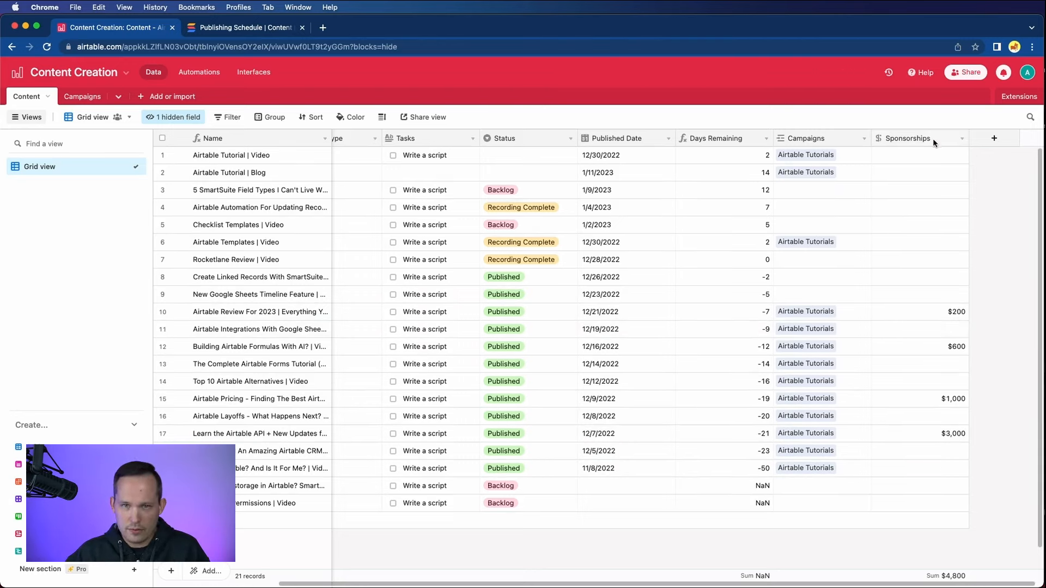
{"action": "left_click", "coordinate": [180, 347]}
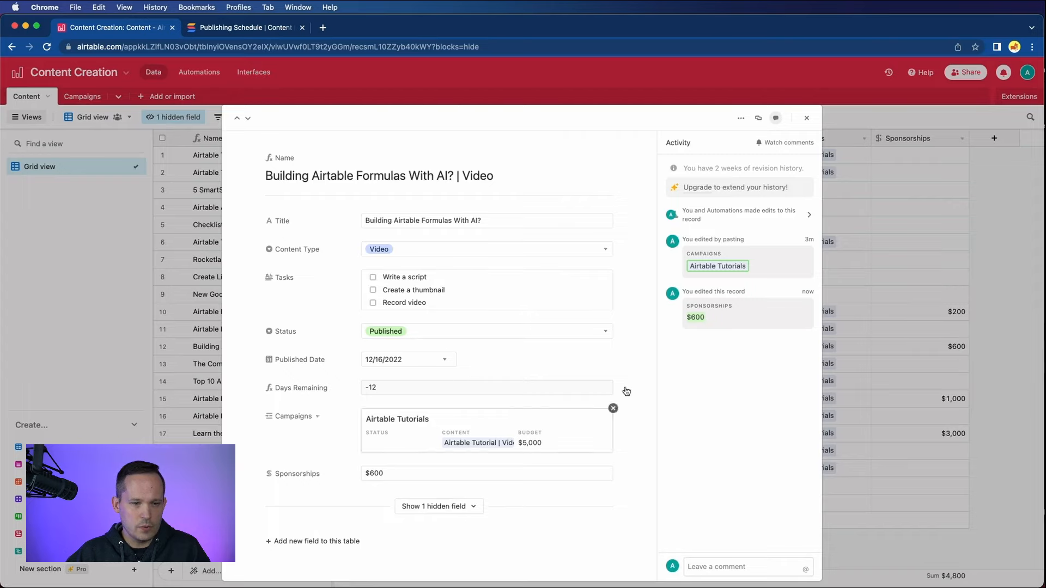
{"action": "left_click", "coordinate": [806, 118]}
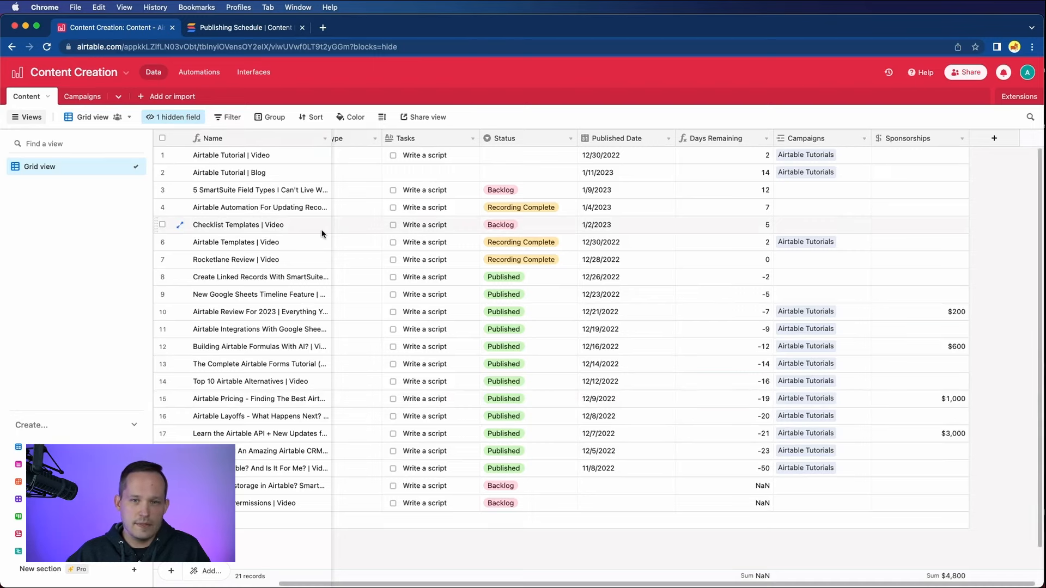
Set up a new Rollup field named "Generated Revenue" in the Campaigns table
{"action": "left_click", "coordinate": [87, 103]}
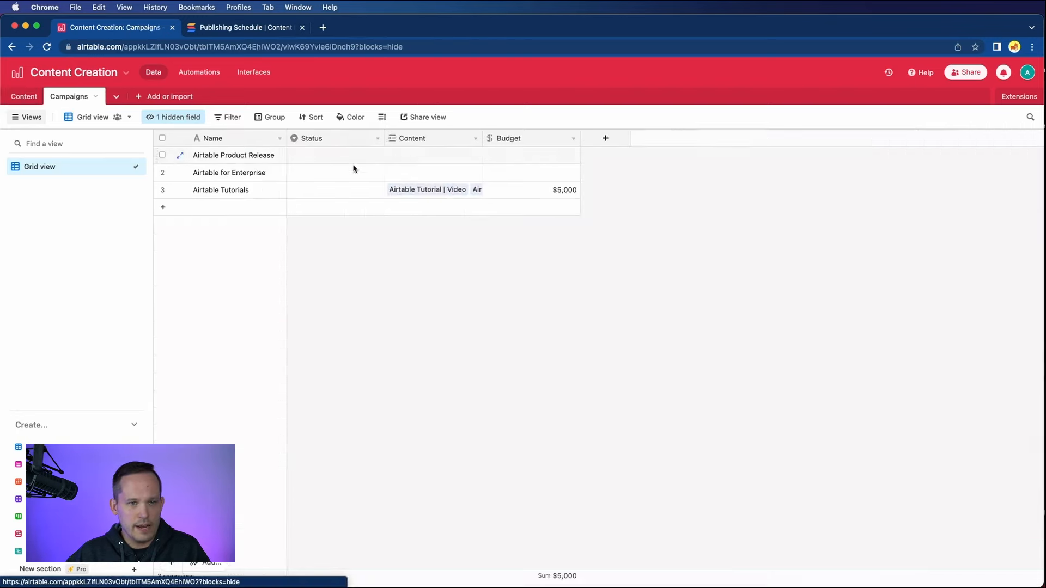
{"action": "left_click", "coordinate": [606, 139]}
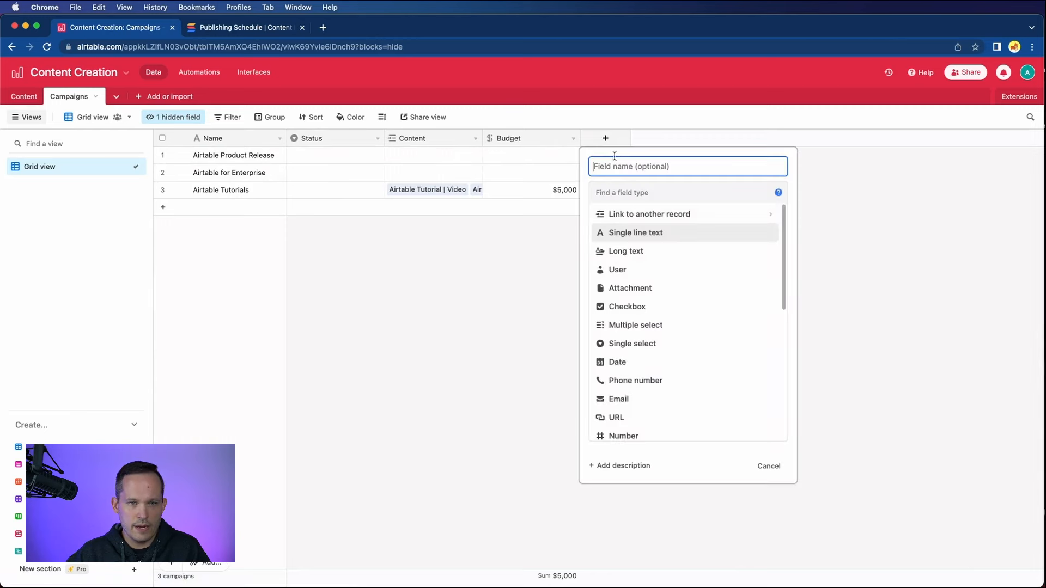
{"action": "left_click", "coordinate": [616, 196]}
{"action": "type", "text": "rol"}
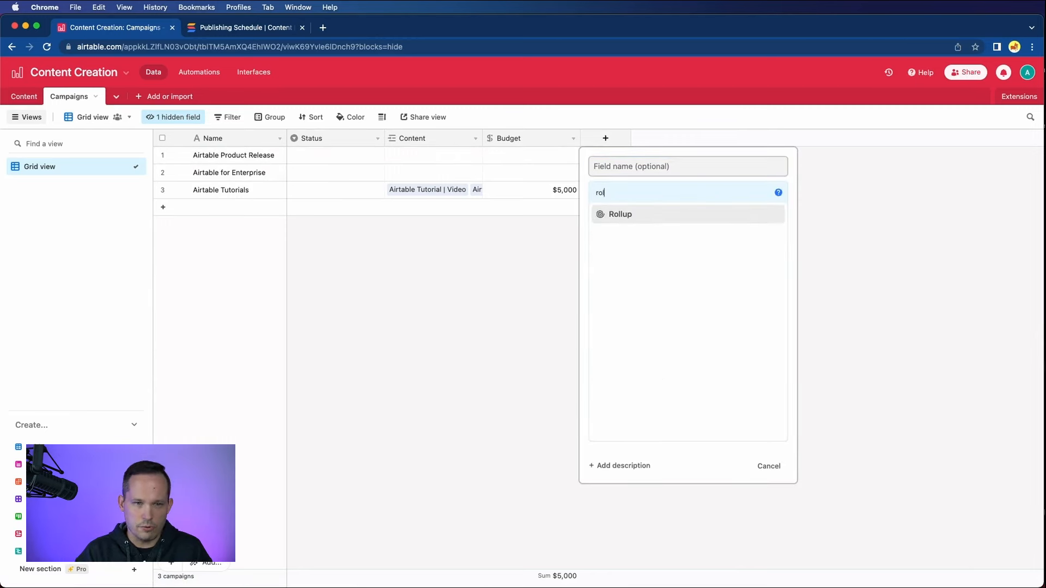
{"action": "left_click", "coordinate": [630, 170]}
{"action": "type", "text": "G"}
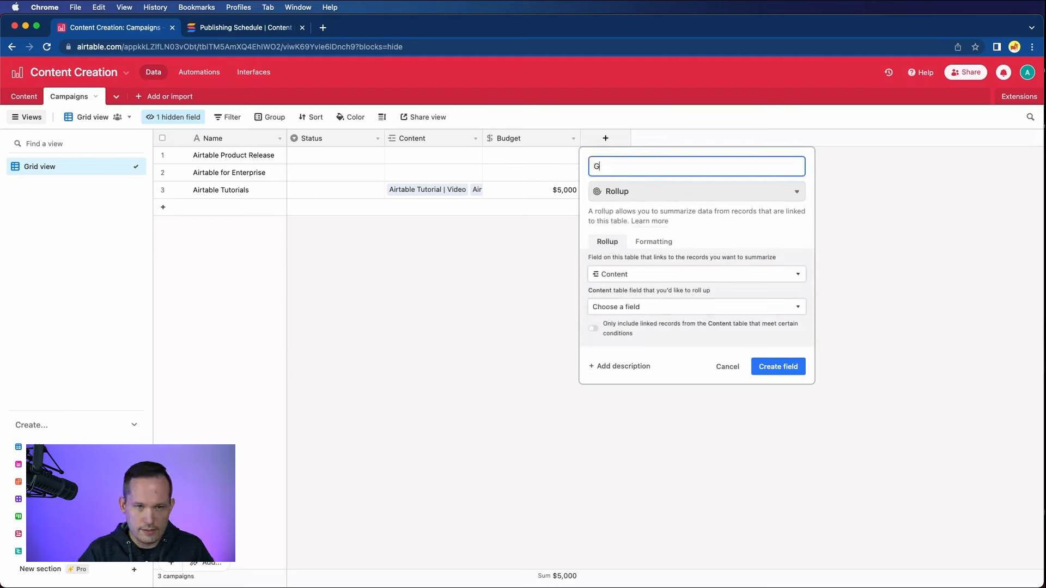
{"action": "type", "text": "enerated Rev"}
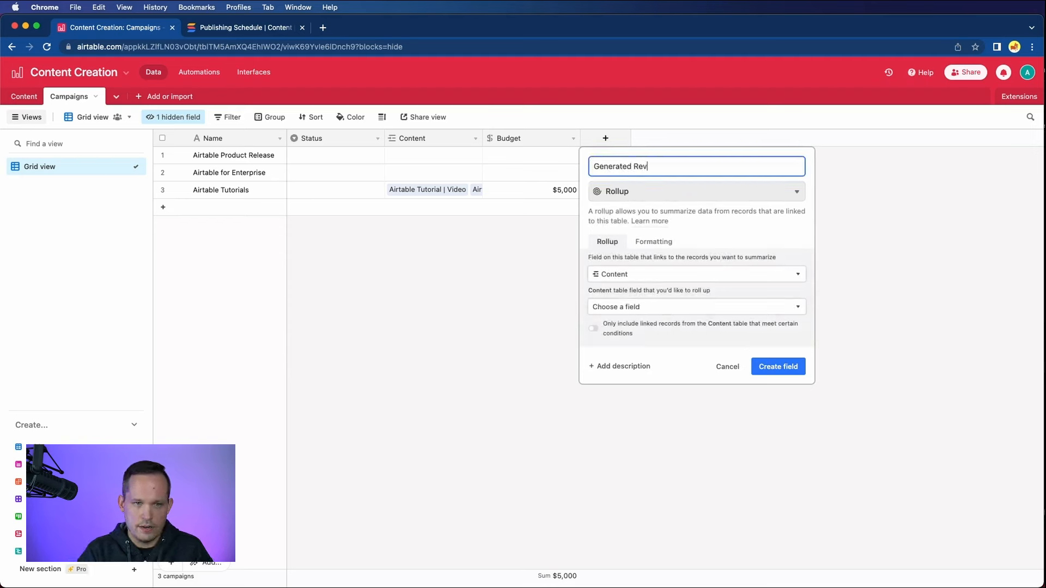
{"action": "type", "text": "enue"}
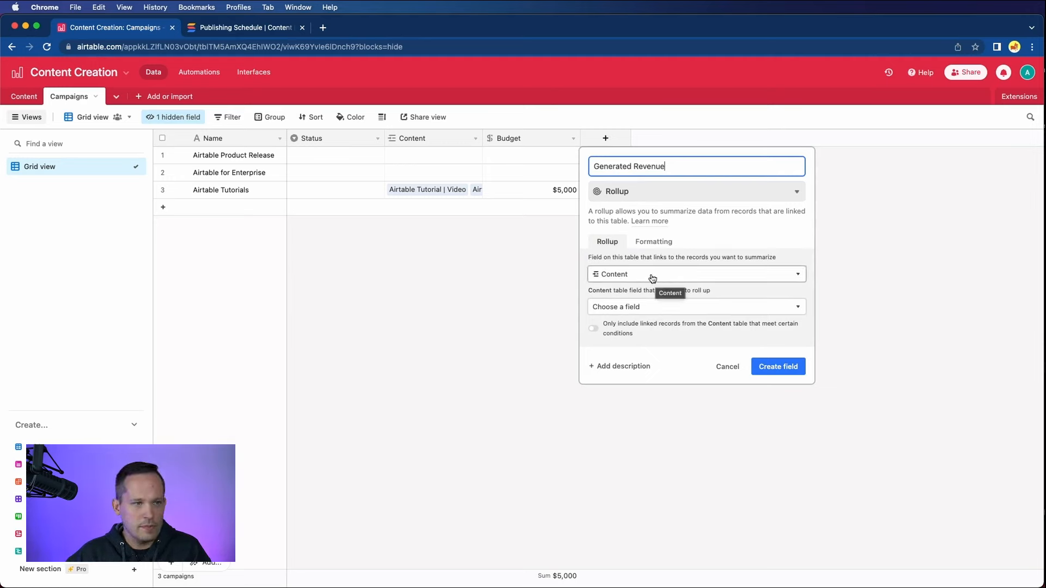
Roll up Sponsorships from the linked Content records with SUM(values), create the field, and compare it with the Content table
{"action": "left_click", "coordinate": [650, 306]}
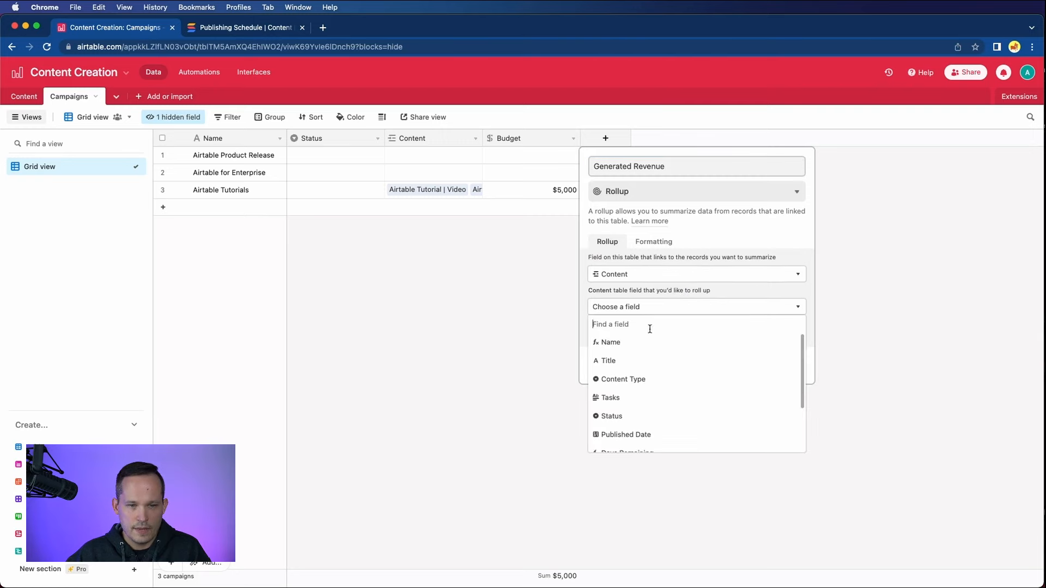
{"action": "scroll", "coordinate": [687, 382], "scroll_direction": "down", "scroll_amount": 3}
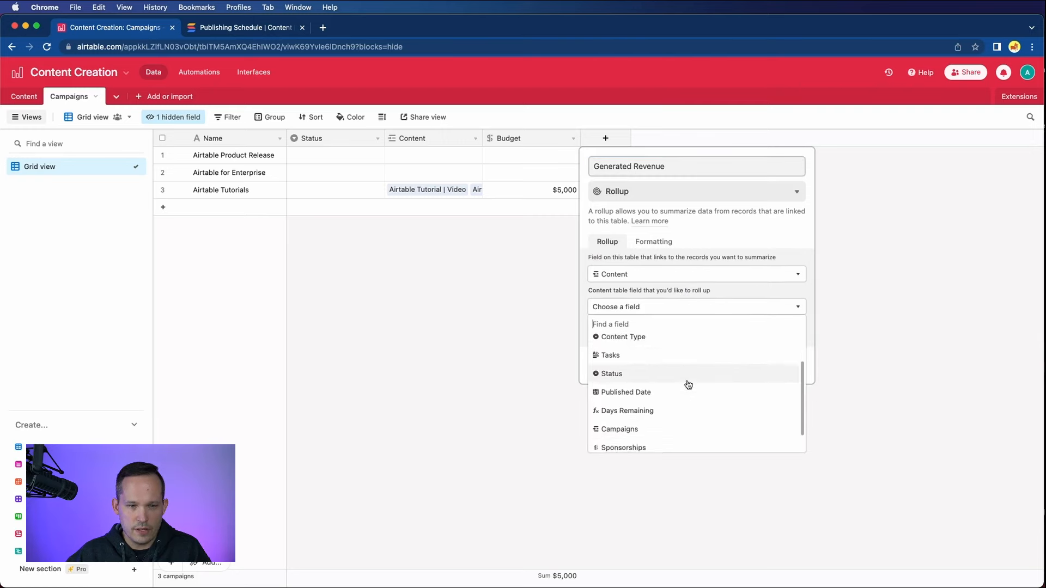
{"action": "left_click", "coordinate": [652, 424]}
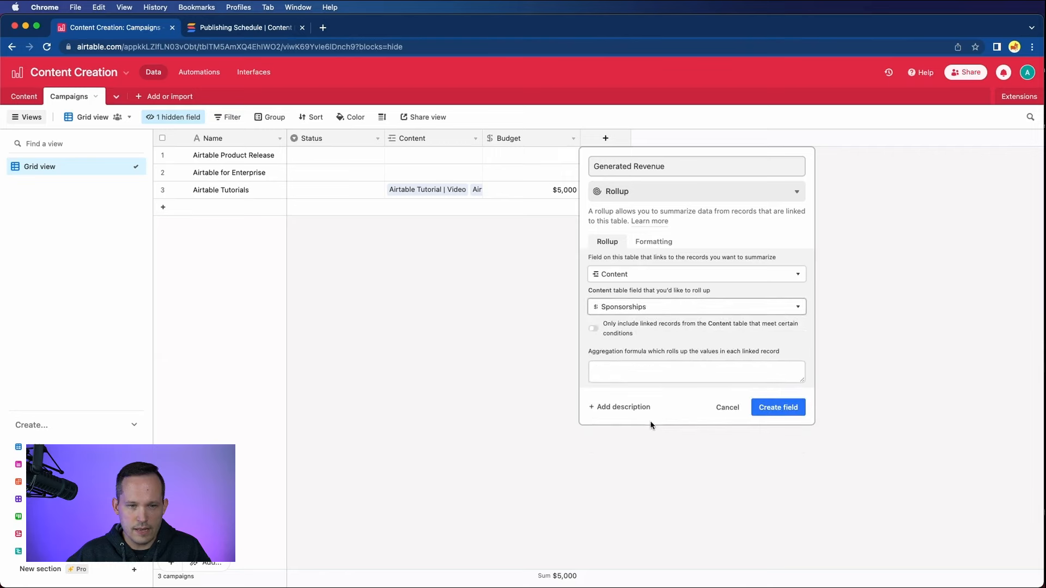
{"action": "left_click", "coordinate": [669, 371]}
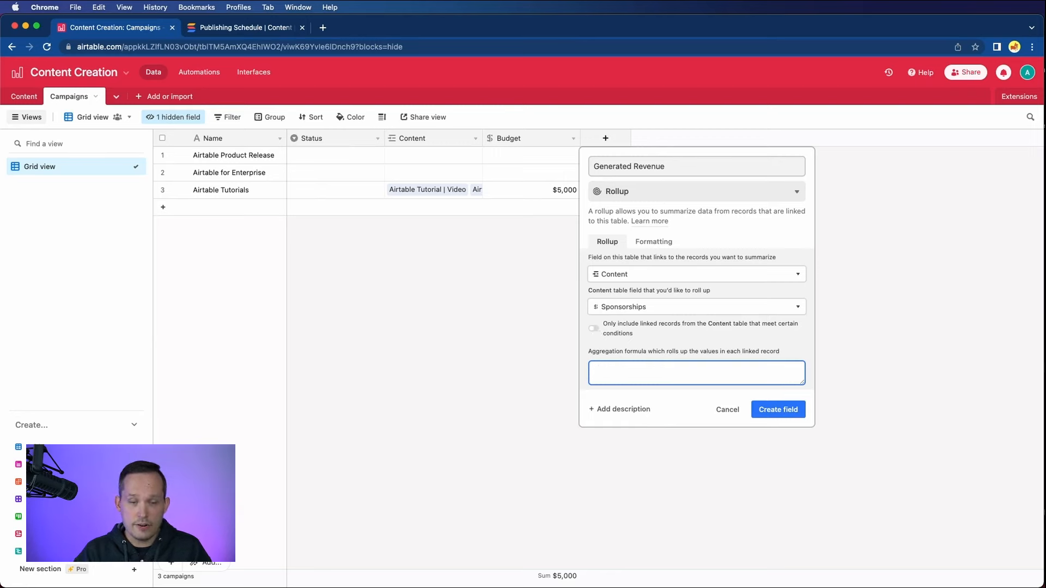
{"action": "key", "text": "Tab"}
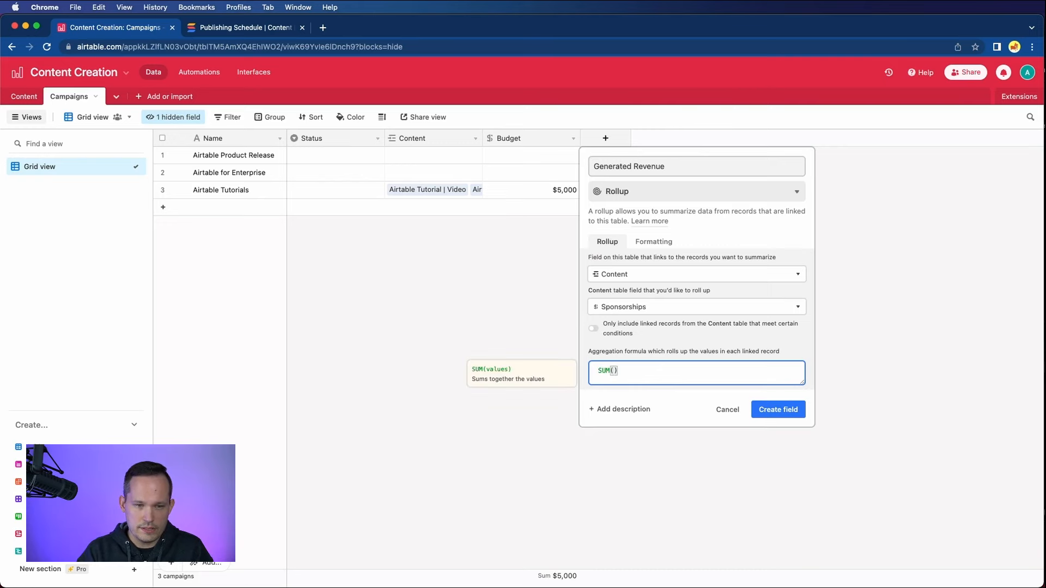
{"action": "type", "text": "values"}
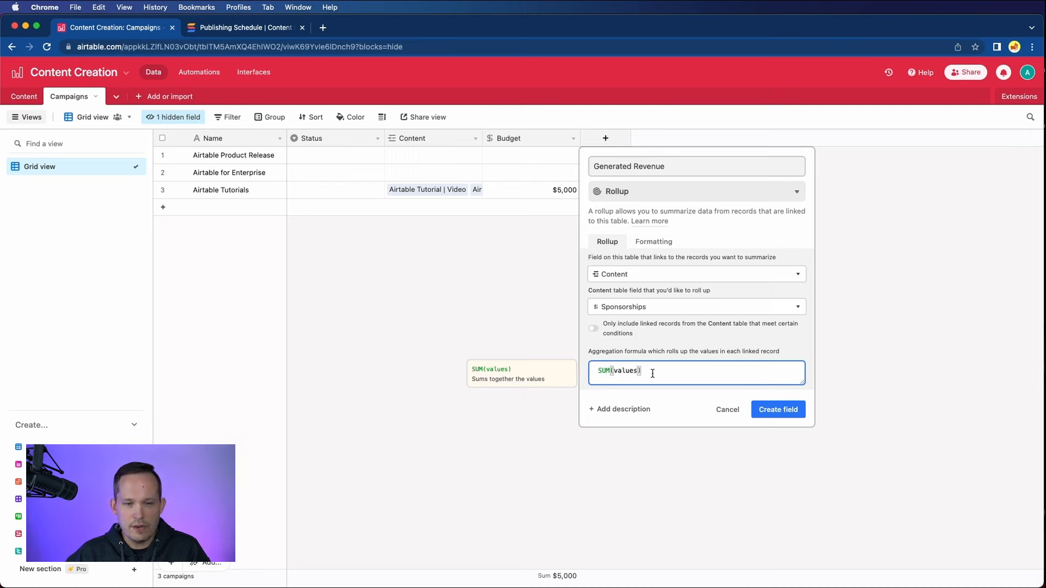
{"action": "left_click", "coordinate": [653, 373]}
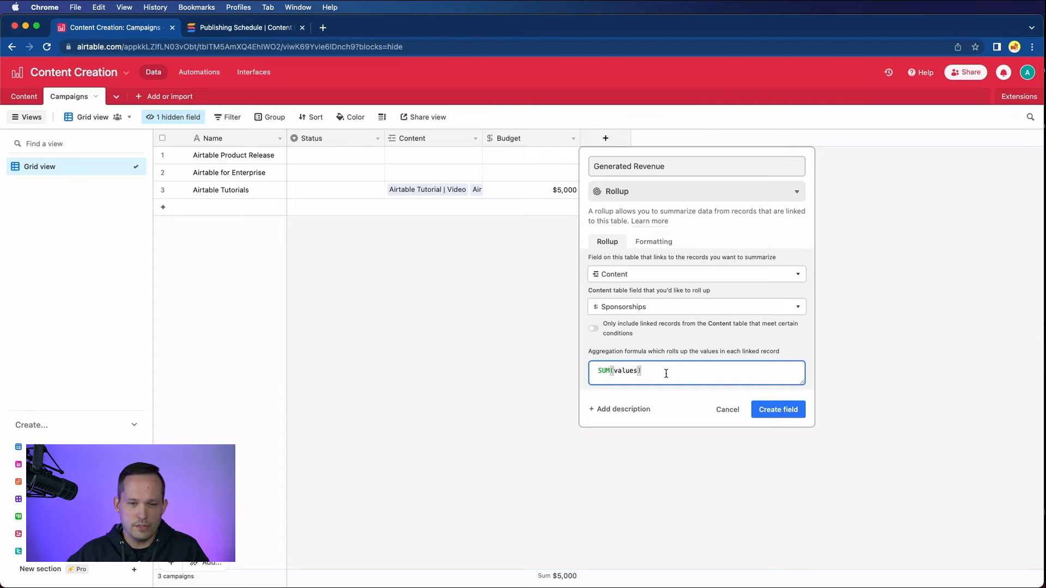
{"action": "left_click", "coordinate": [794, 415]}
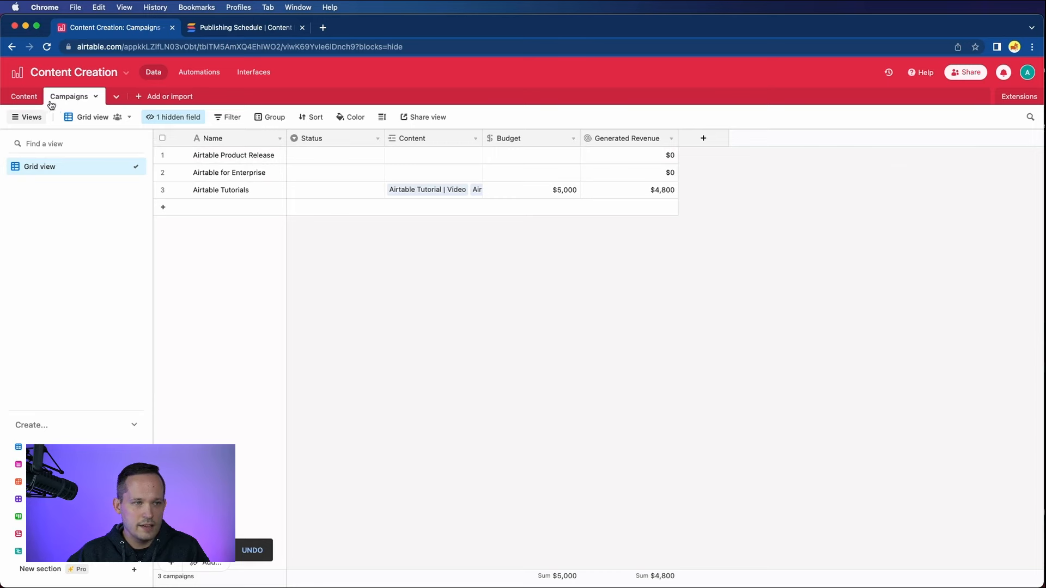
{"action": "left_click", "coordinate": [26, 96]}
{"action": "left_click", "coordinate": [82, 98]}
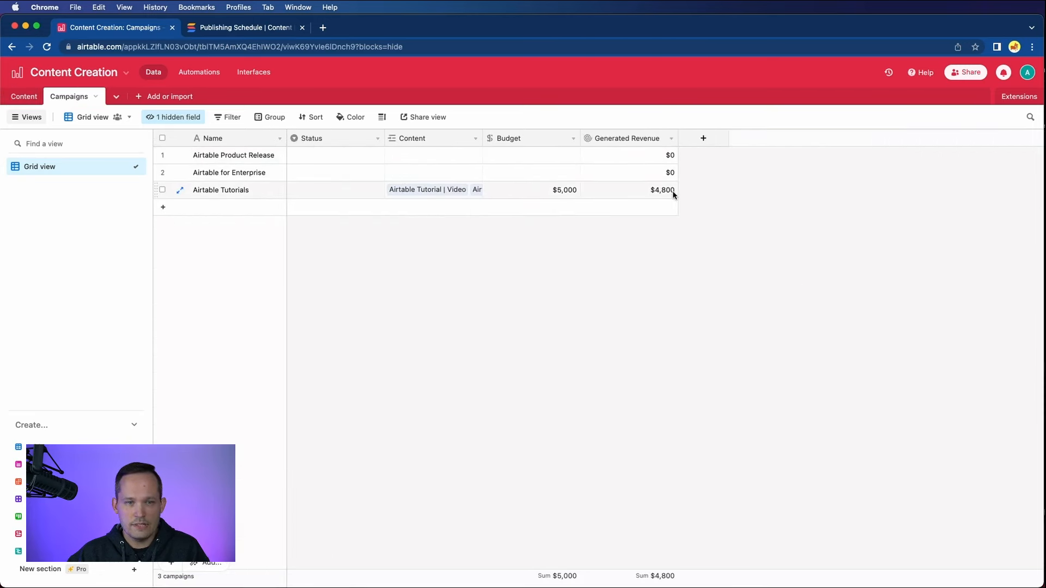
Compare the sponsorship amounts in the Content table with the Generated Revenue in the Campaigns table
{"action": "left_click", "coordinate": [24, 96]}
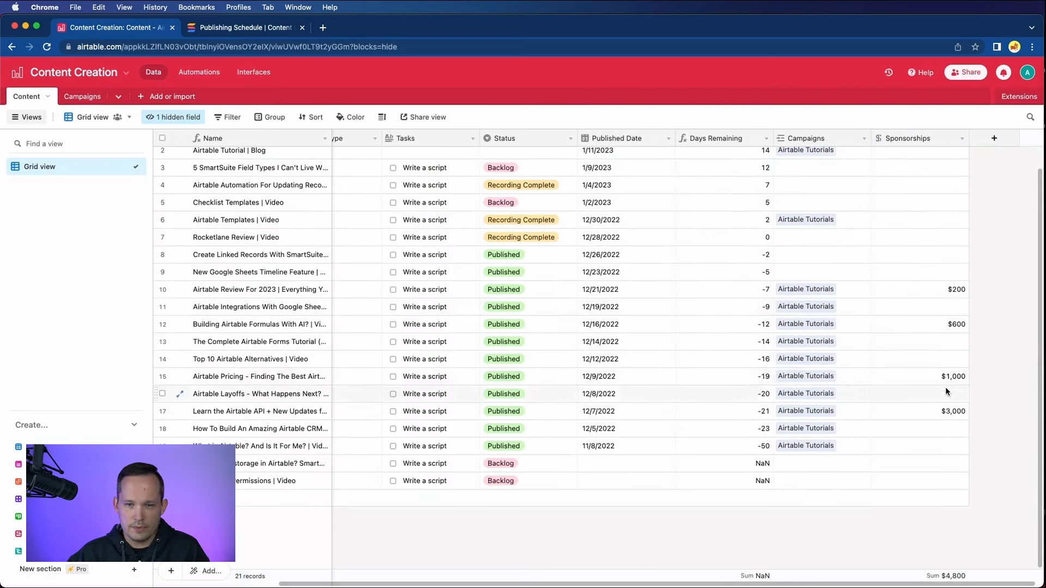
{"action": "scroll", "coordinate": [950, 392], "scroll_direction": "up", "scroll_amount": 1}
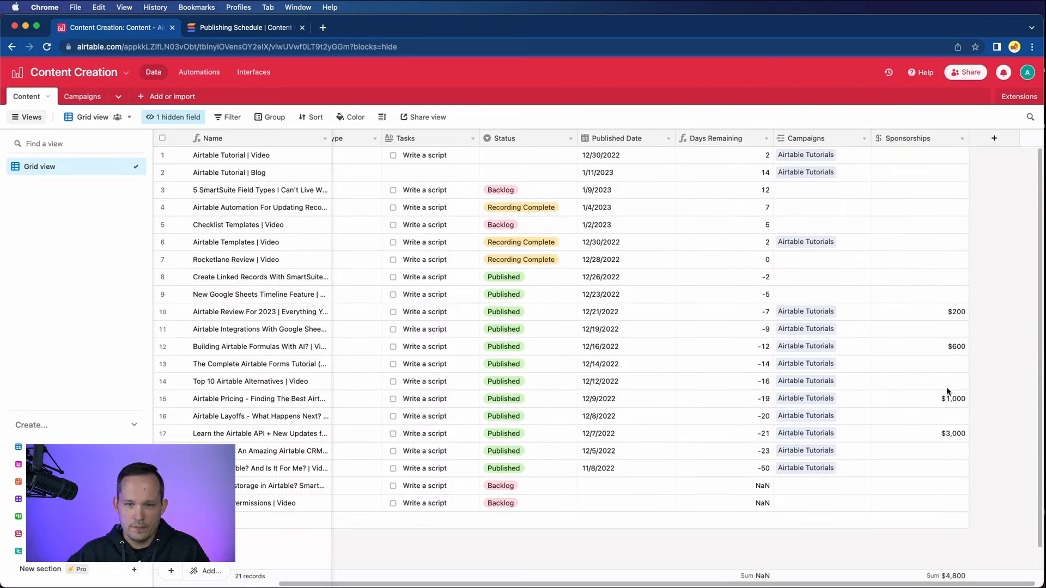
{"action": "left_click", "coordinate": [87, 100]}
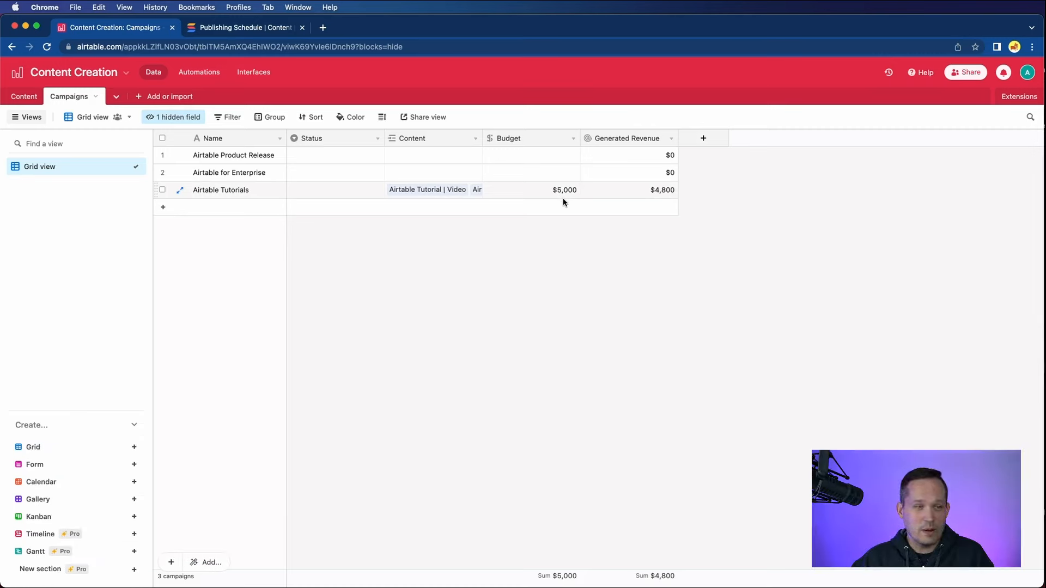
Create a collaborative Calendar view in the Content table that places records by the Published Date field
{"action": "left_click", "coordinate": [22, 97]}
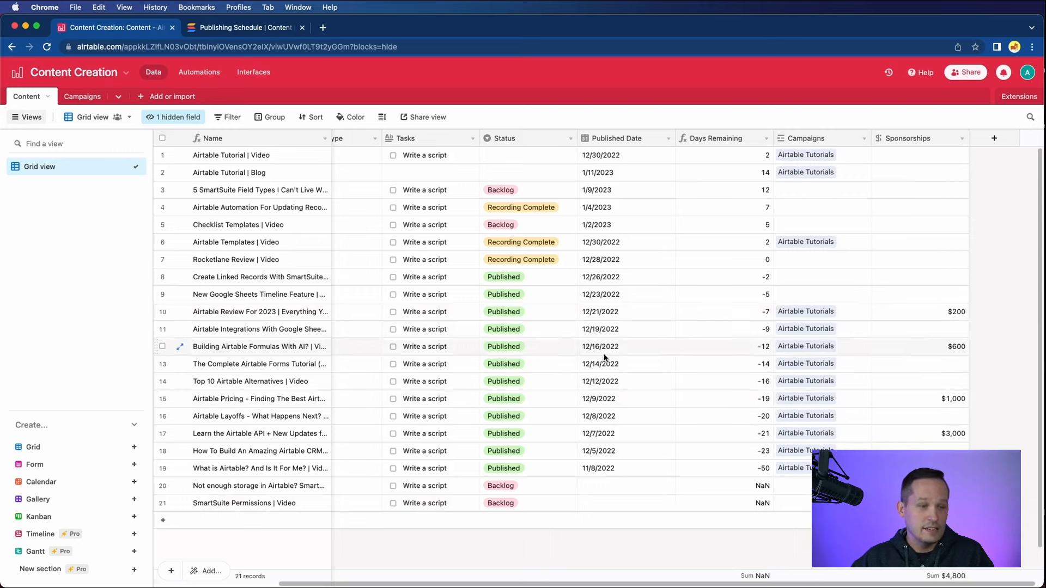
{"action": "left_click", "coordinate": [80, 481]}
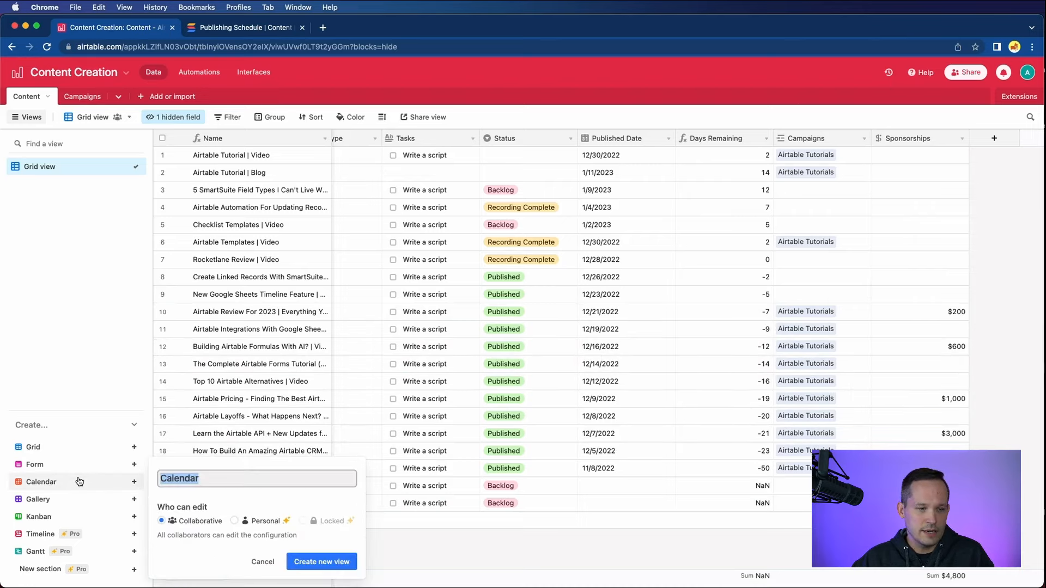
{"action": "left_click", "coordinate": [321, 561]}
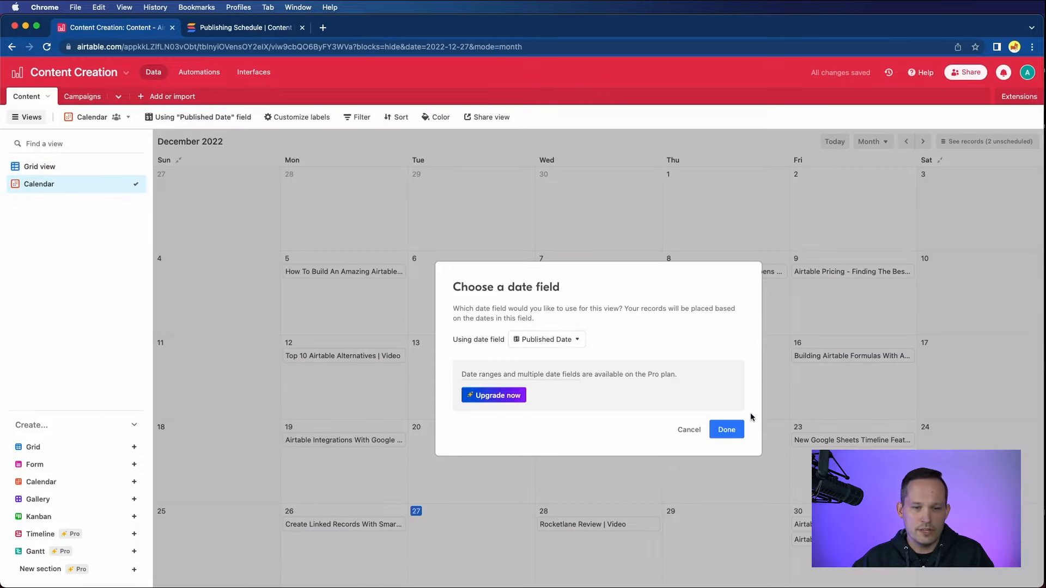
{"action": "left_click", "coordinate": [735, 432]}
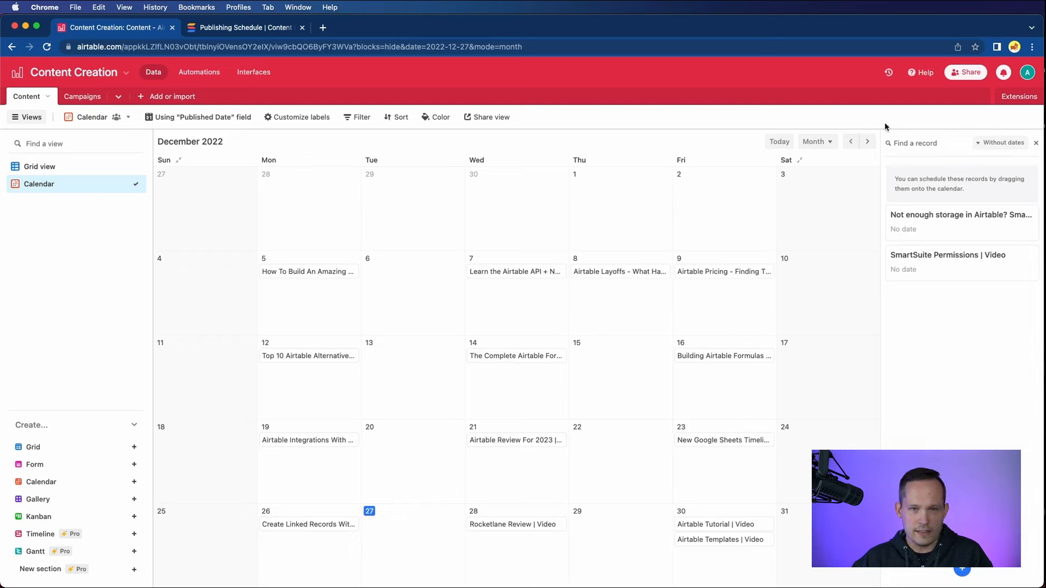
Check January 2023 in the calendar, return to December 2022, and set the timescale to 2 week
{"action": "left_click", "coordinate": [867, 142]}
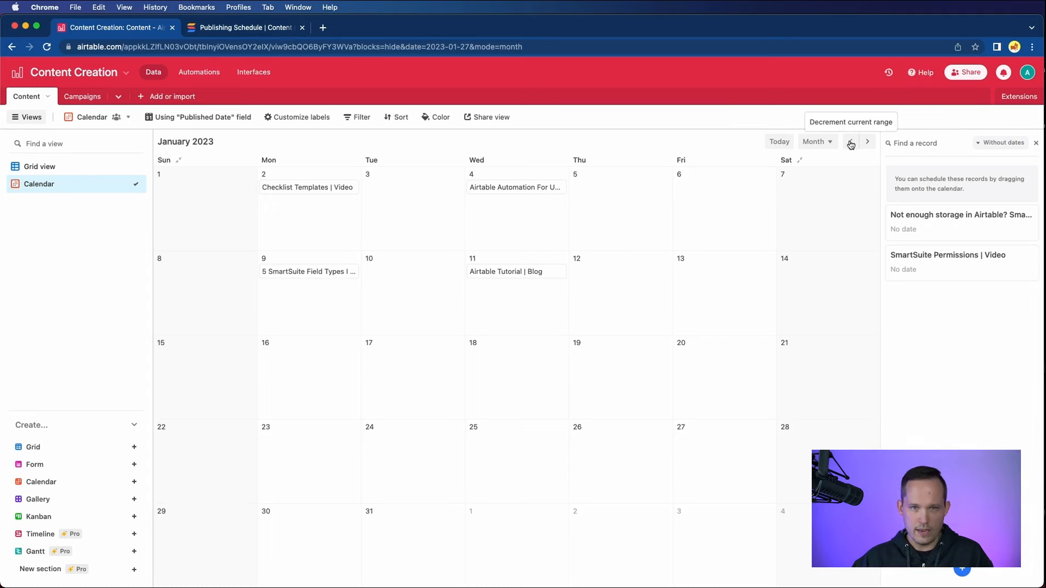
{"action": "left_click", "coordinate": [850, 143]}
{"action": "left_click", "coordinate": [830, 142]}
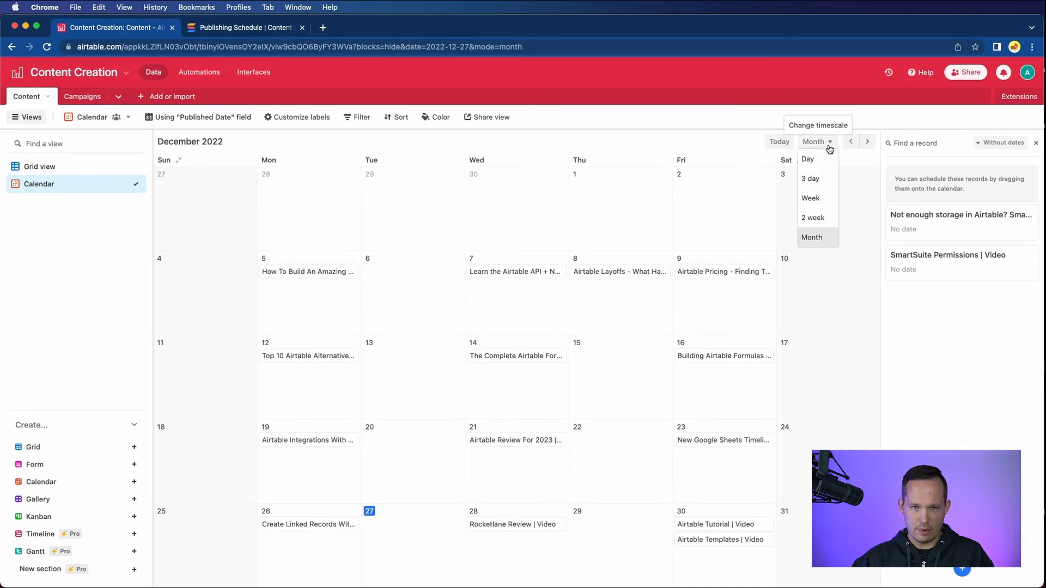
{"action": "left_click", "coordinate": [821, 204]}
{"action": "left_click", "coordinate": [818, 142]}
{"action": "left_click", "coordinate": [823, 217]}
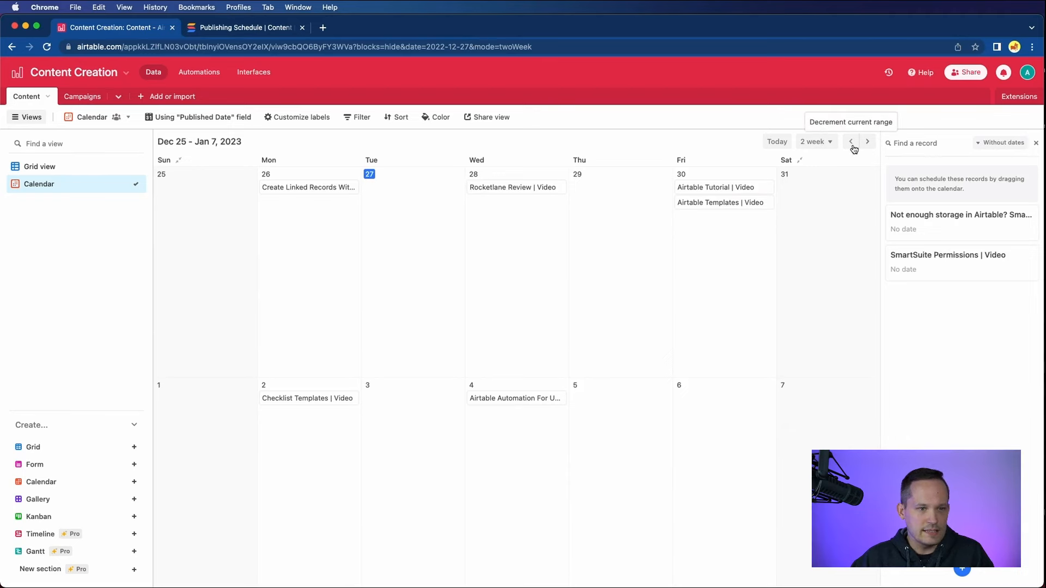
Review the expanded "Create Linked Records With SmartSuite Automations | Video" record from the calendar and check the record coloring option
{"action": "left_click", "coordinate": [282, 195]}
{"action": "left_click", "coordinate": [447, 205]}
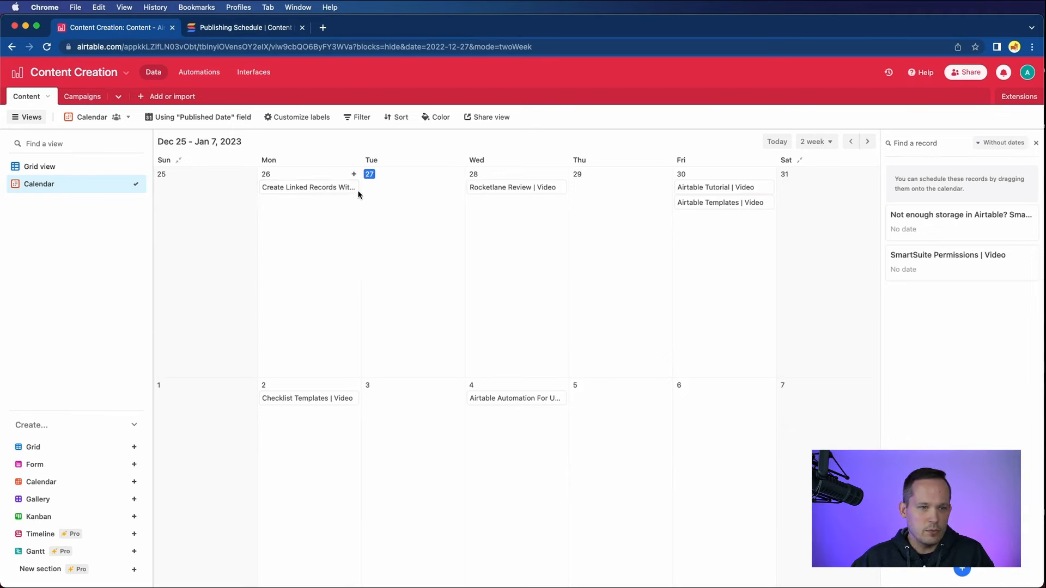
{"action": "left_click", "coordinate": [335, 193]}
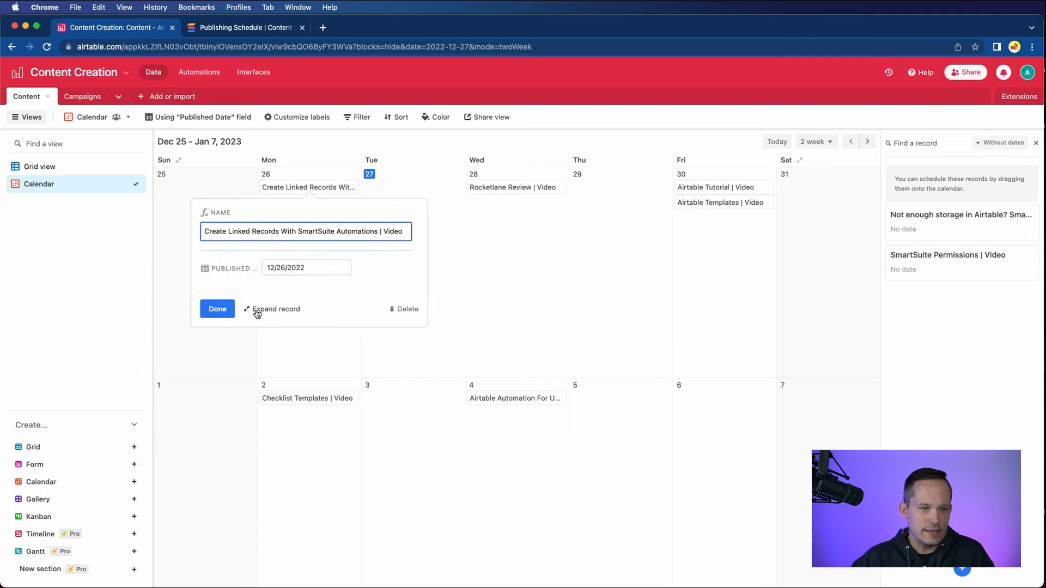
{"action": "left_click", "coordinate": [255, 310]}
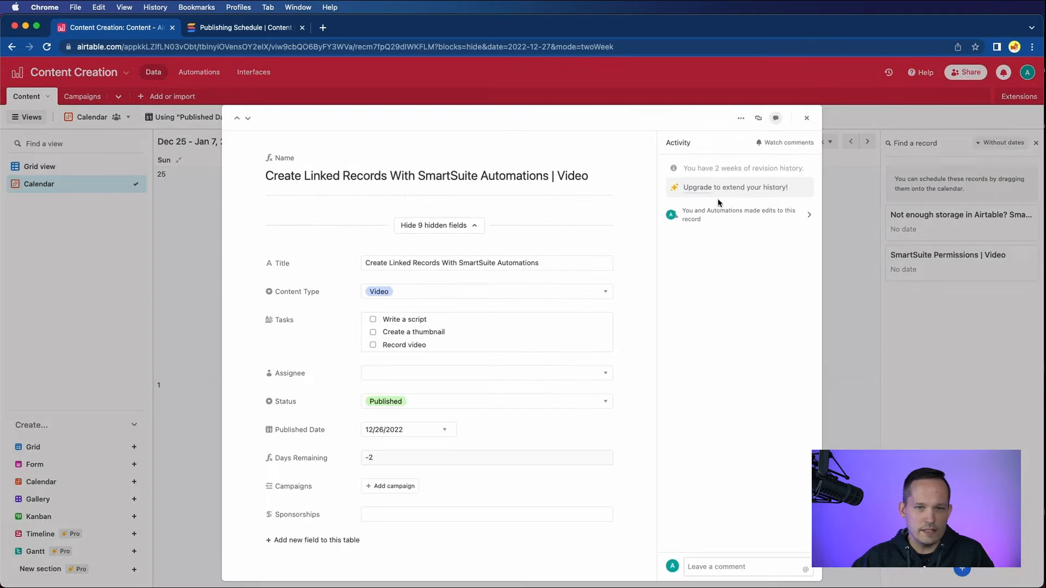
{"action": "left_click", "coordinate": [806, 118]}
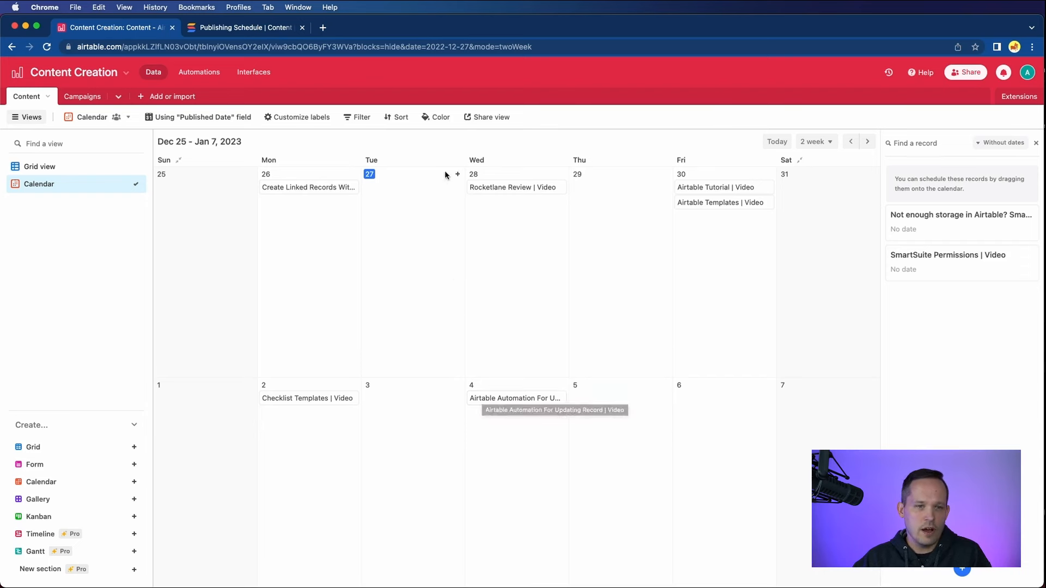
{"action": "left_click", "coordinate": [434, 123]}
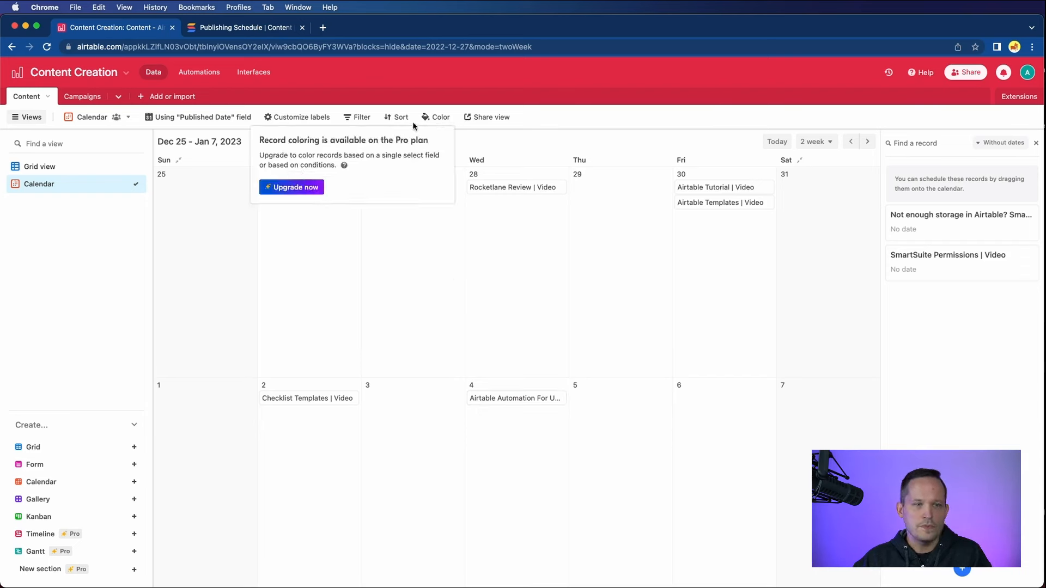
{"action": "left_click", "coordinate": [497, 244]}
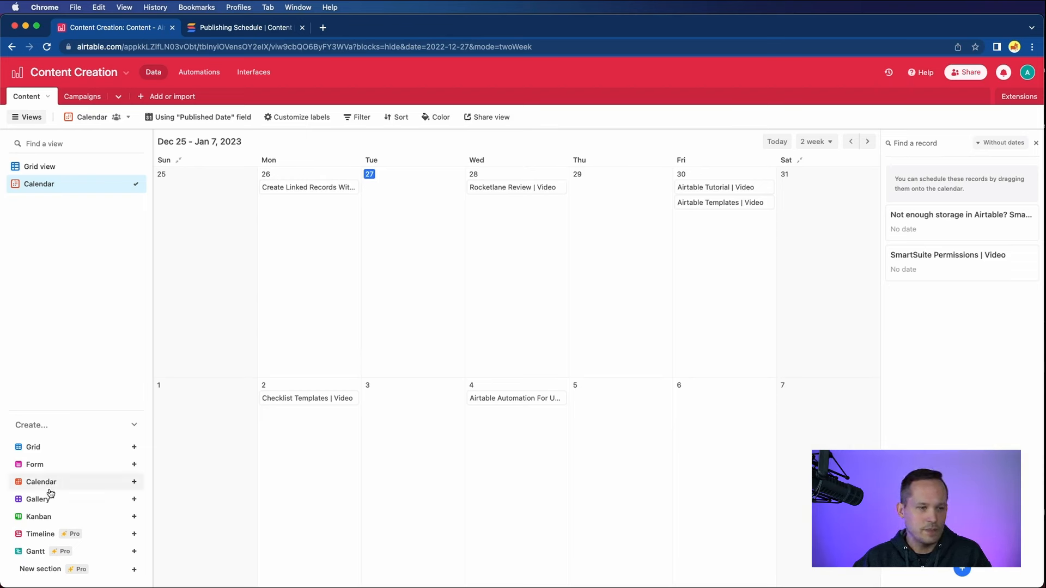
Create a Kanban view in the Content table with records stacked by the Status field
{"action": "left_click", "coordinate": [134, 517]}
{"action": "left_click", "coordinate": [302, 561]}
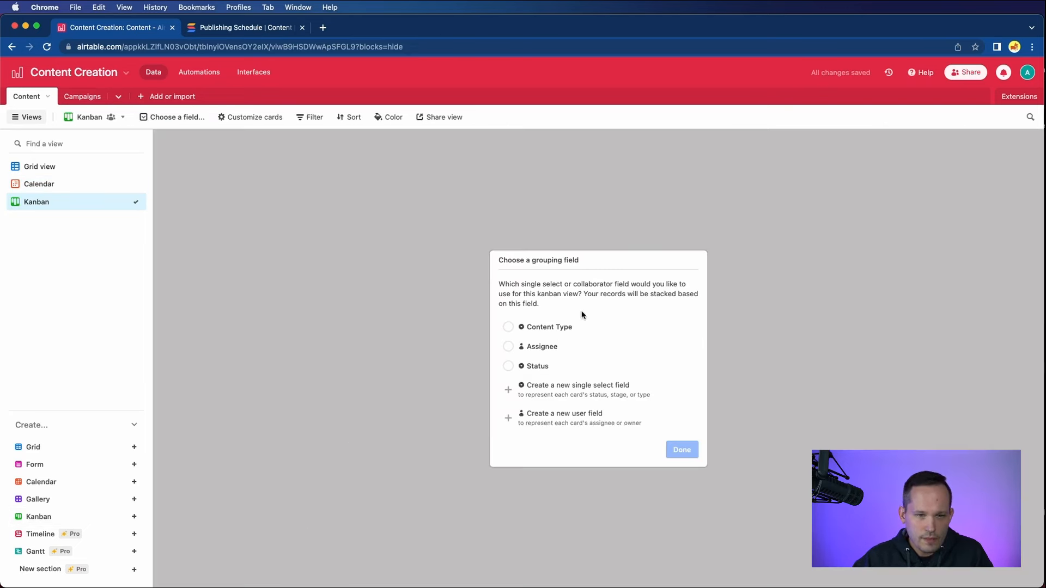
{"action": "left_click", "coordinate": [536, 366]}
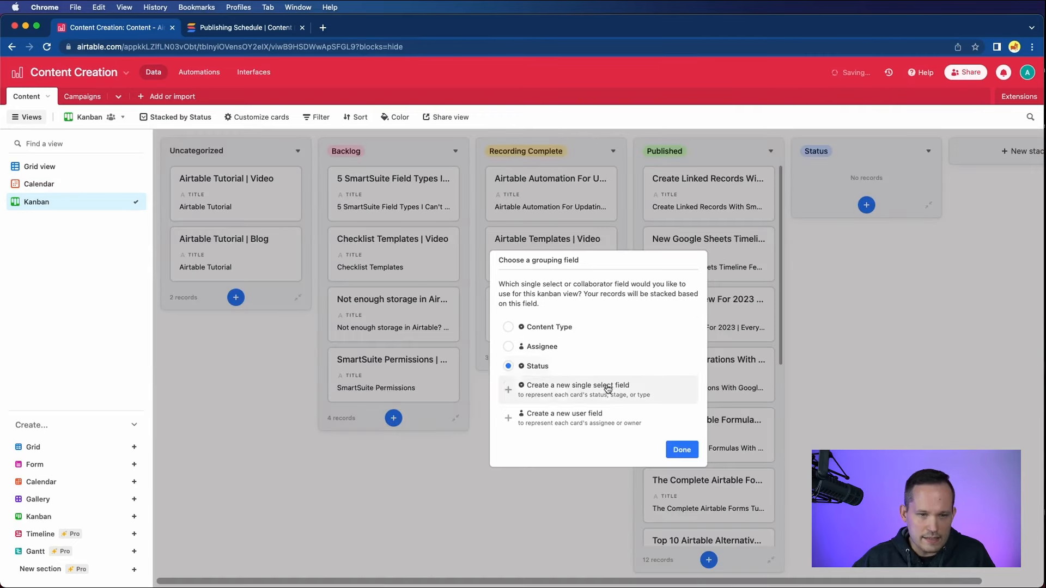
{"action": "left_click", "coordinate": [679, 452]}
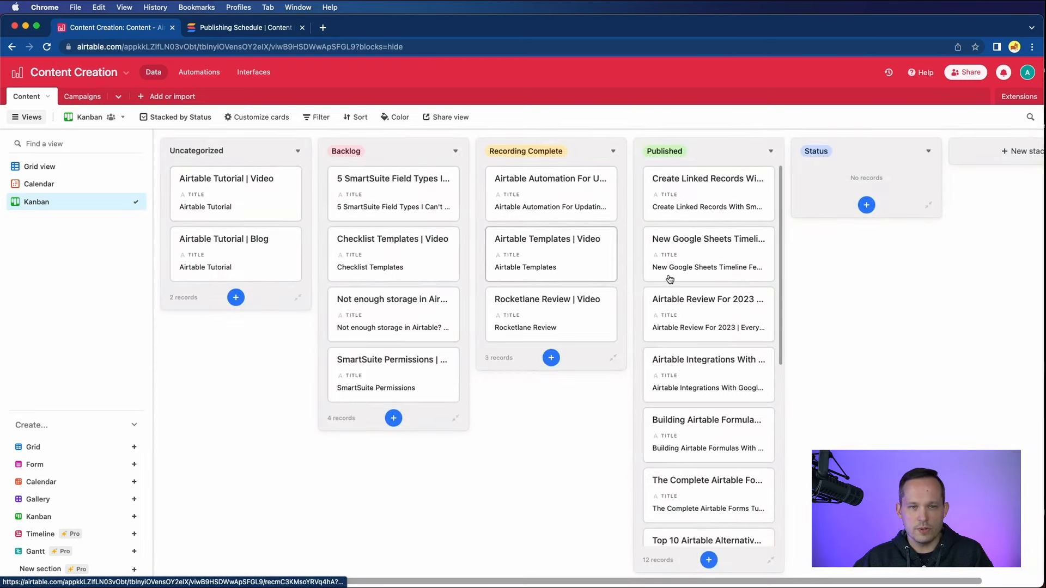
Move the "5 SmartSuite Field Types I Can't Live Without! | Video" card from the Backlog stack to Published
{"action": "scroll", "coordinate": [730, 185], "scroll_direction": "down", "scroll_amount": 3}
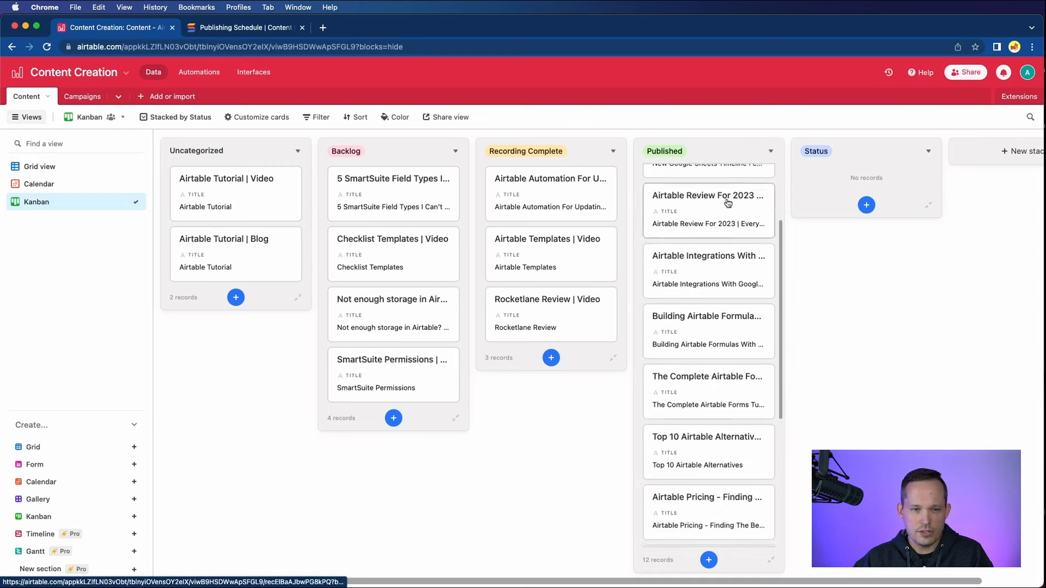
{"action": "scroll", "coordinate": [728, 202], "scroll_direction": "up", "scroll_amount": 3}
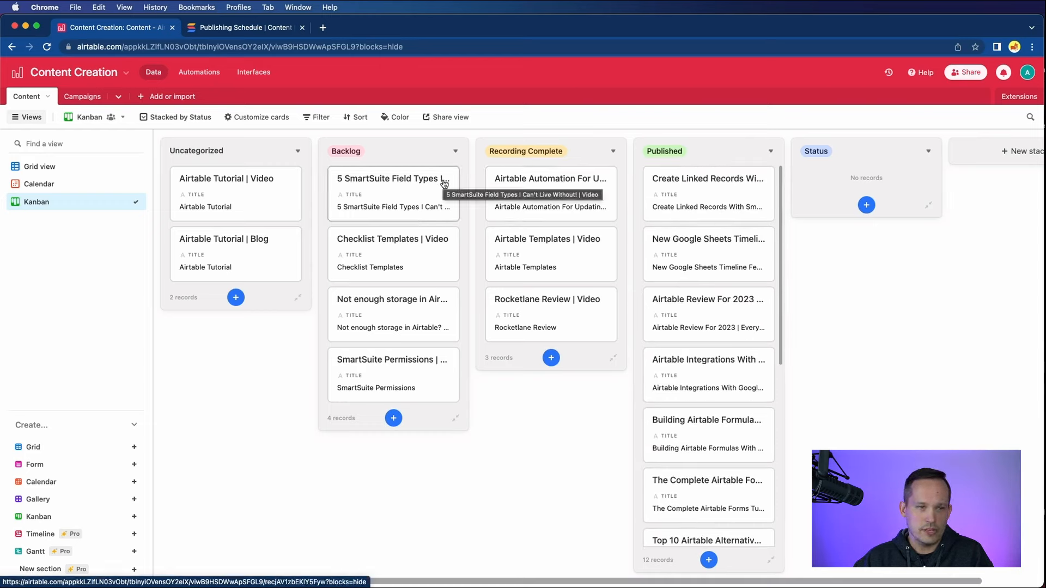
{"action": "left_click_drag", "start_coordinate": [401, 191], "coordinate": [709, 246]}
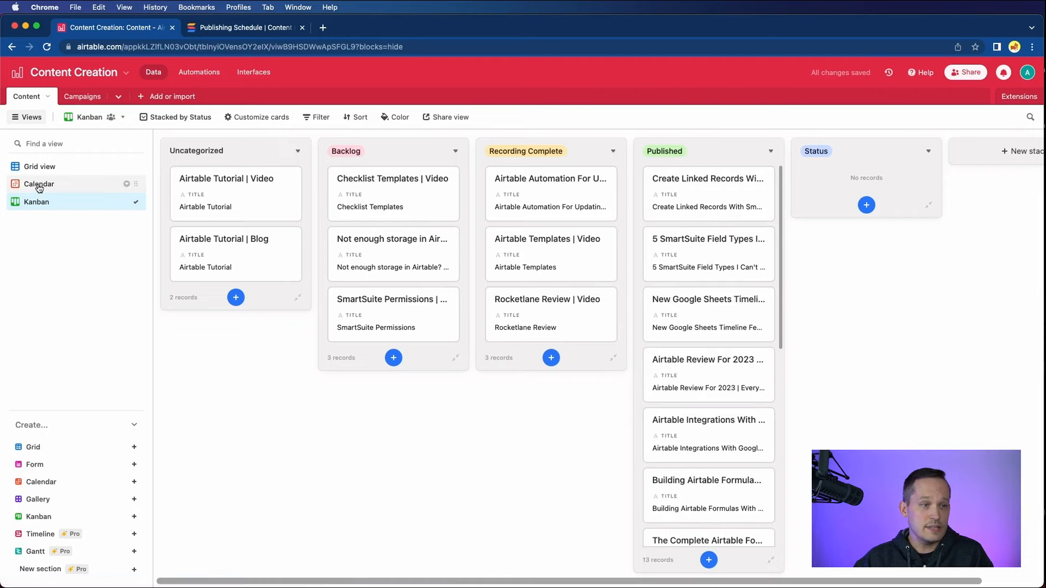
Reschedule the "Rocketlane Review | Video" record to Thursday, December 29 in the Calendar view
{"action": "left_click", "coordinate": [90, 186]}
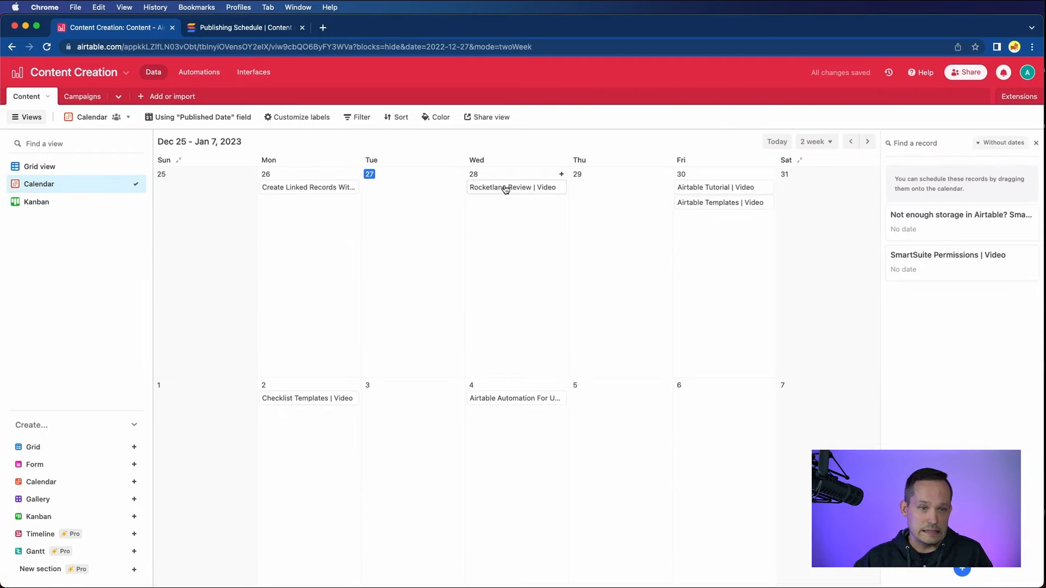
{"action": "left_click_drag", "start_coordinate": [505, 189], "coordinate": [614, 191]}
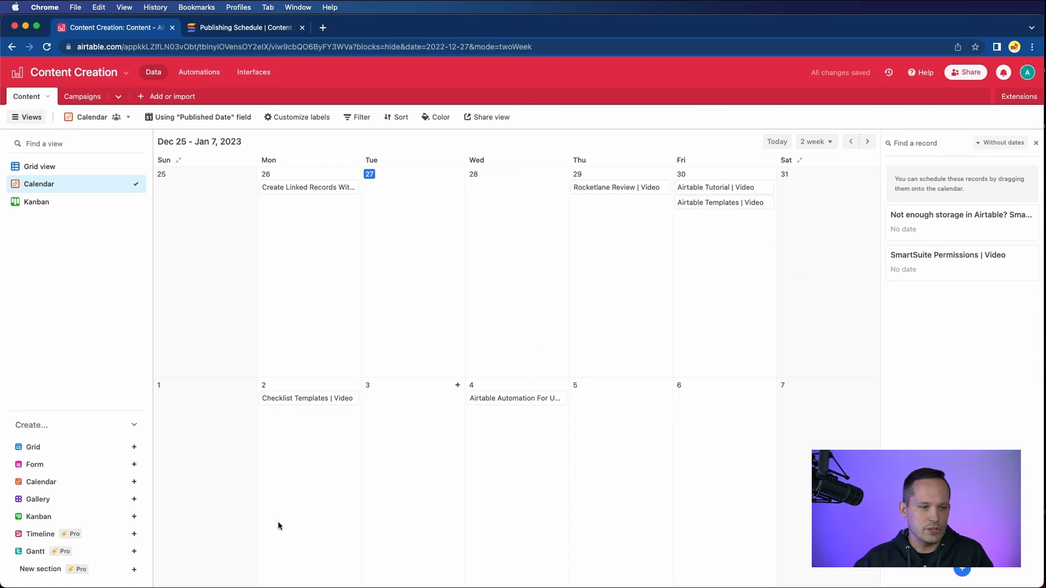
{"action": "mouse_move", "coordinate": [65, 477]}
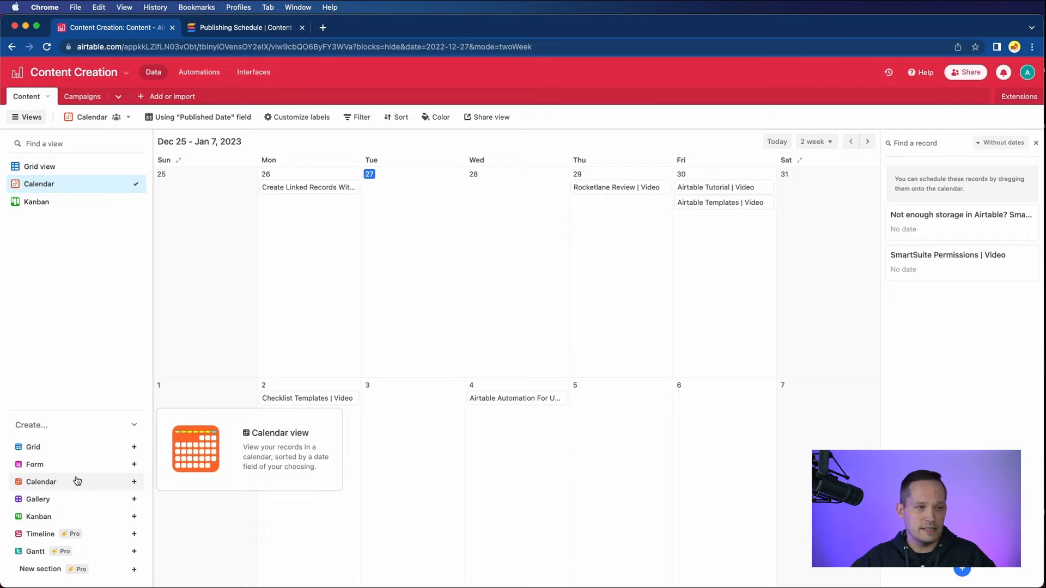
Look over the Campaigns table and return to the Content table's Grid view
{"action": "left_click", "coordinate": [84, 96]}
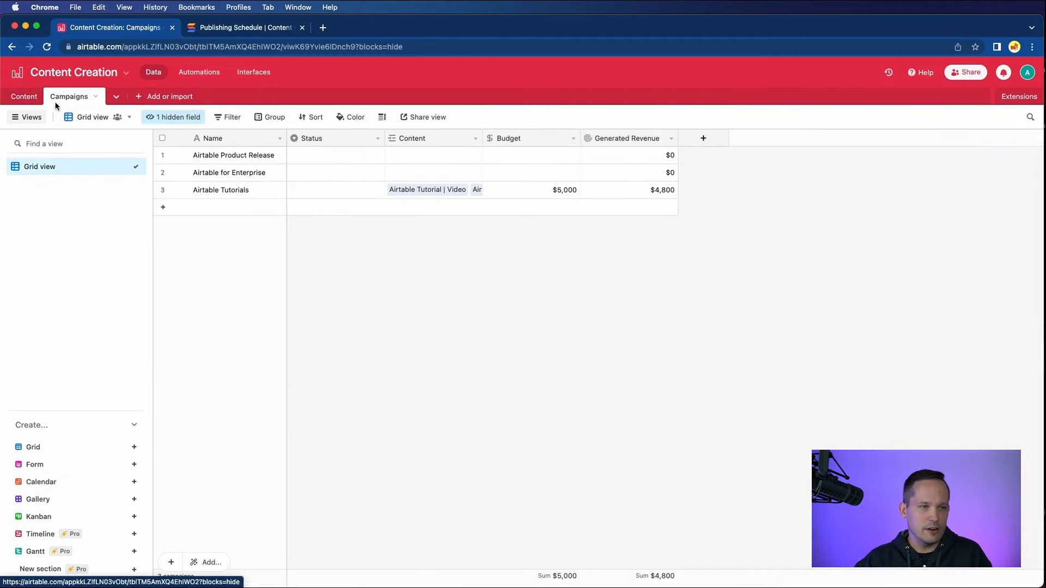
{"action": "left_click", "coordinate": [26, 101]}
{"action": "left_click", "coordinate": [36, 168]}
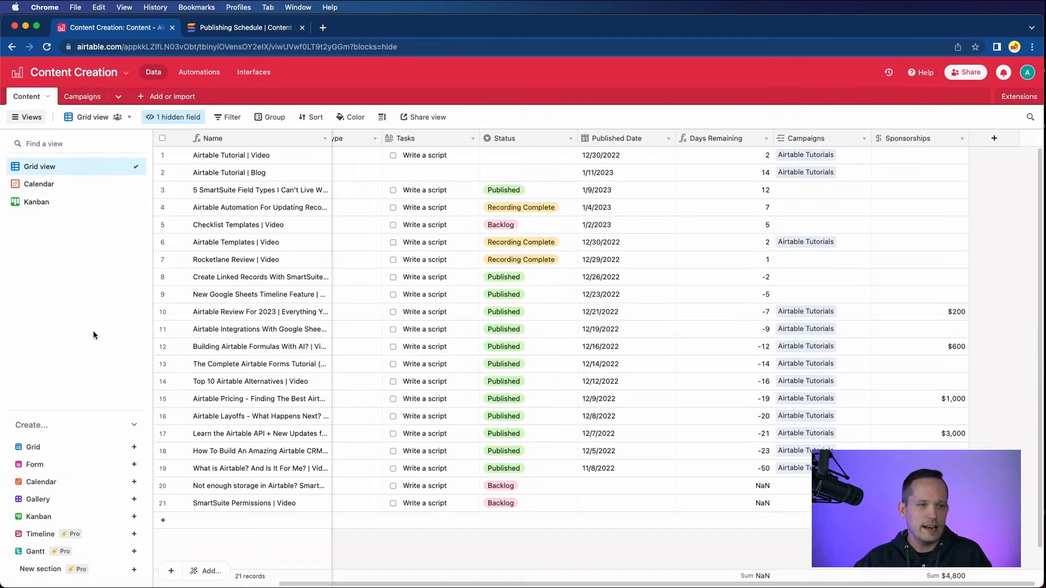